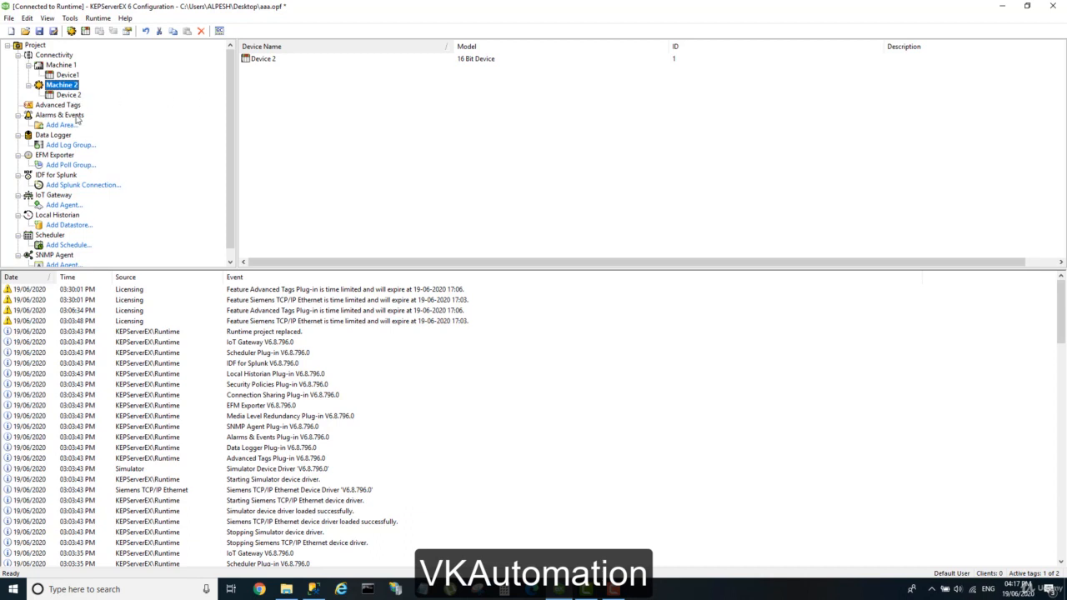
- Switch to SQL Server Management Studio and connect to the local Database Engine with Windows Authentication
click(63, 136)
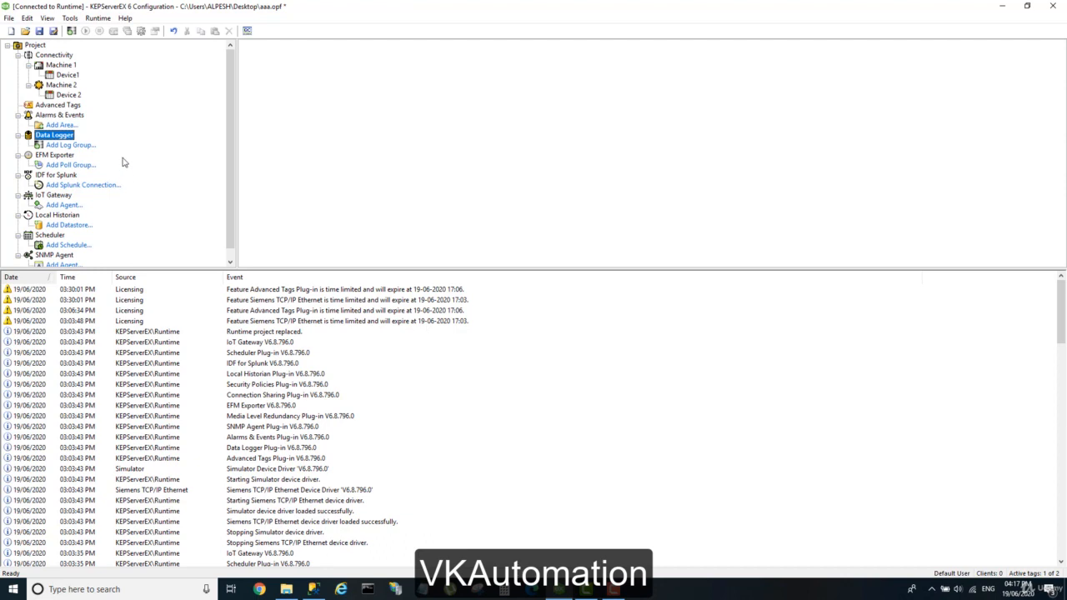
click(317, 591)
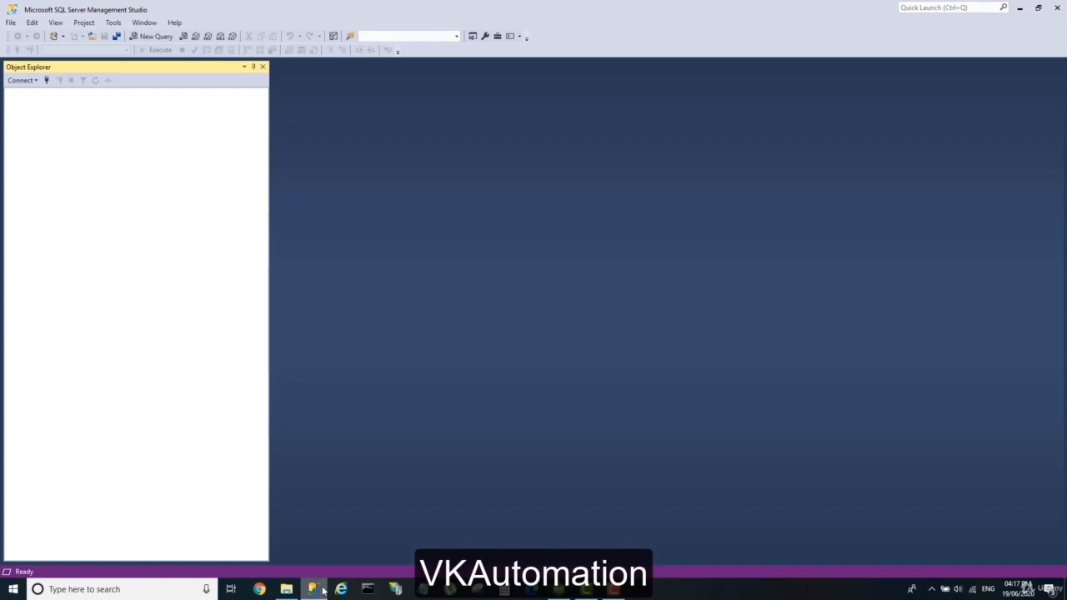
click(46, 80)
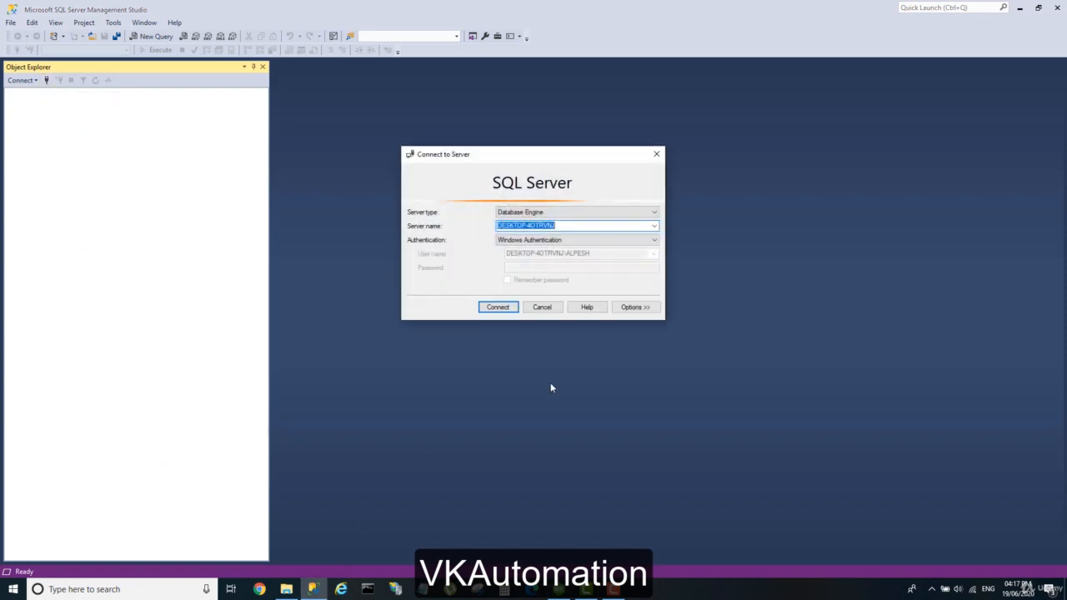
click(495, 306)
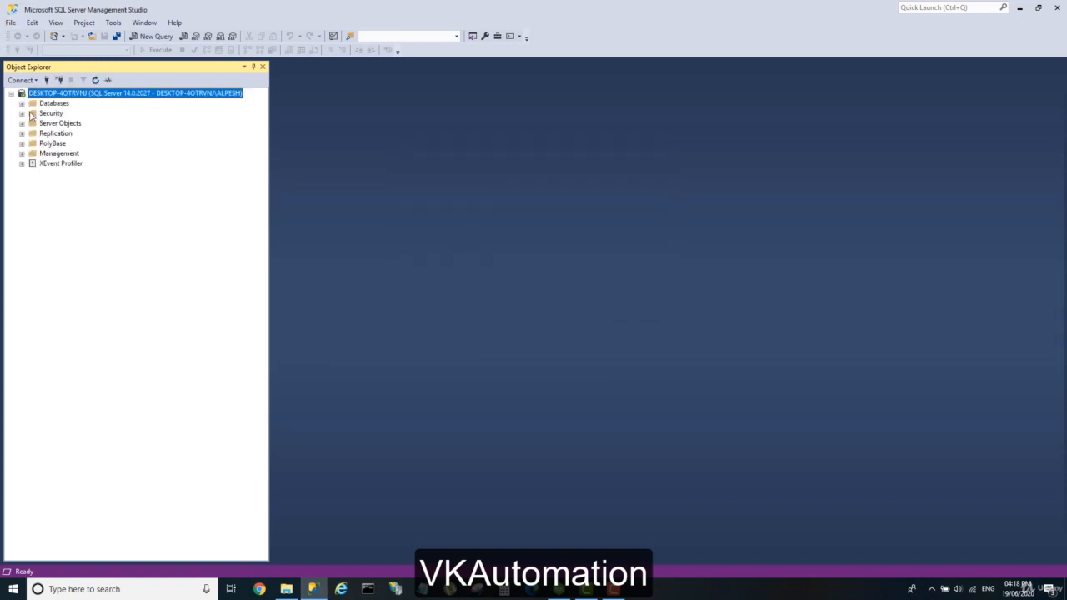
- Create a new database named Keplog on the connected server, keeping the default owner
click(22, 103)
click(43, 105)
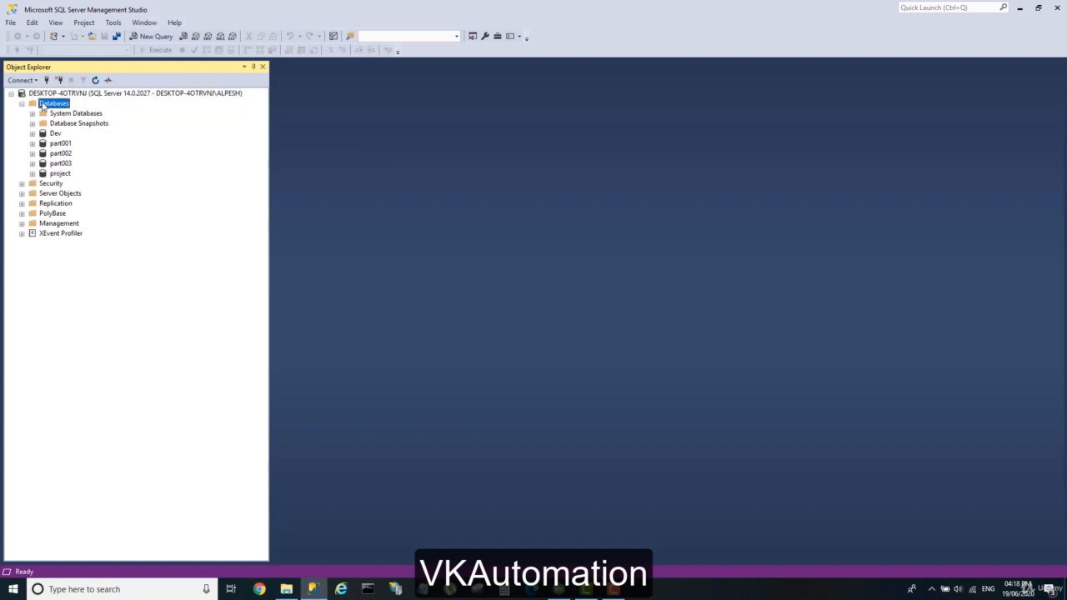
right_click(43, 104)
click(77, 109)
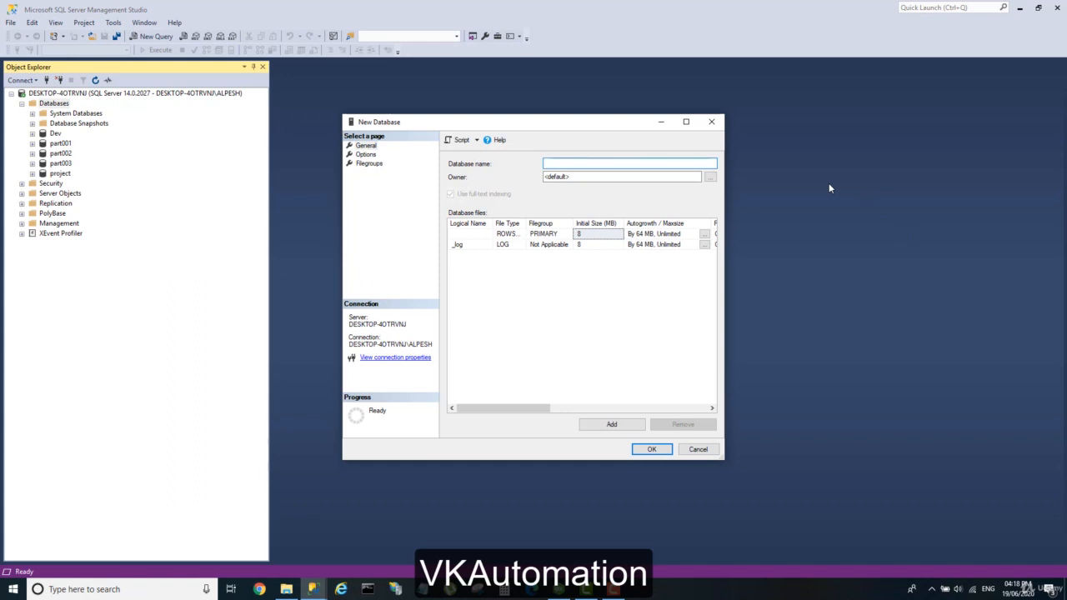
text(KepLOG)
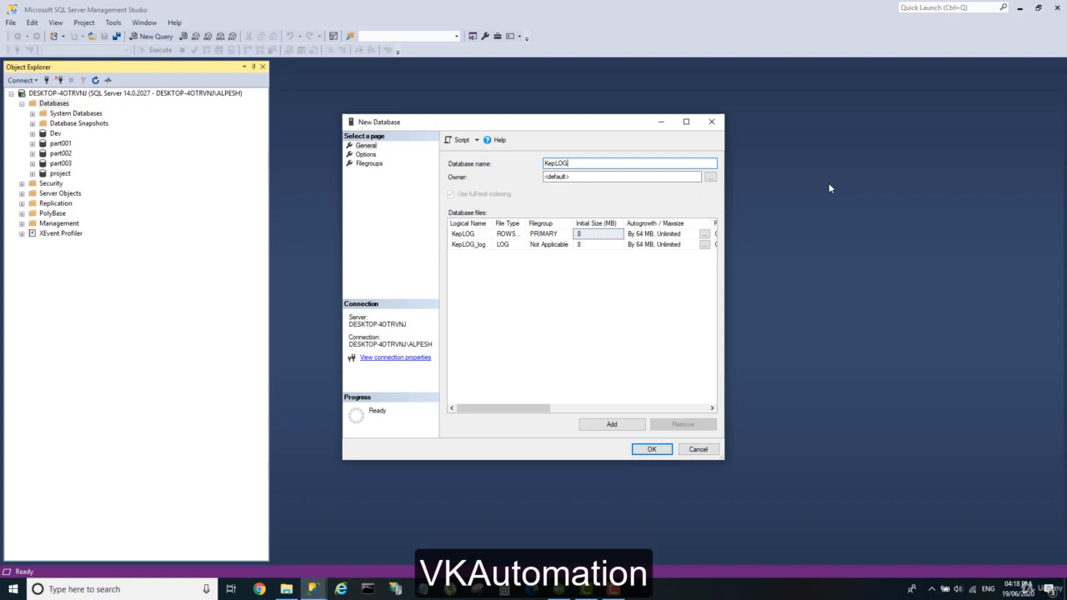
key(BackSpace)
key(BackSpace)
key(BackSpace)
text(log)
click(651, 453)
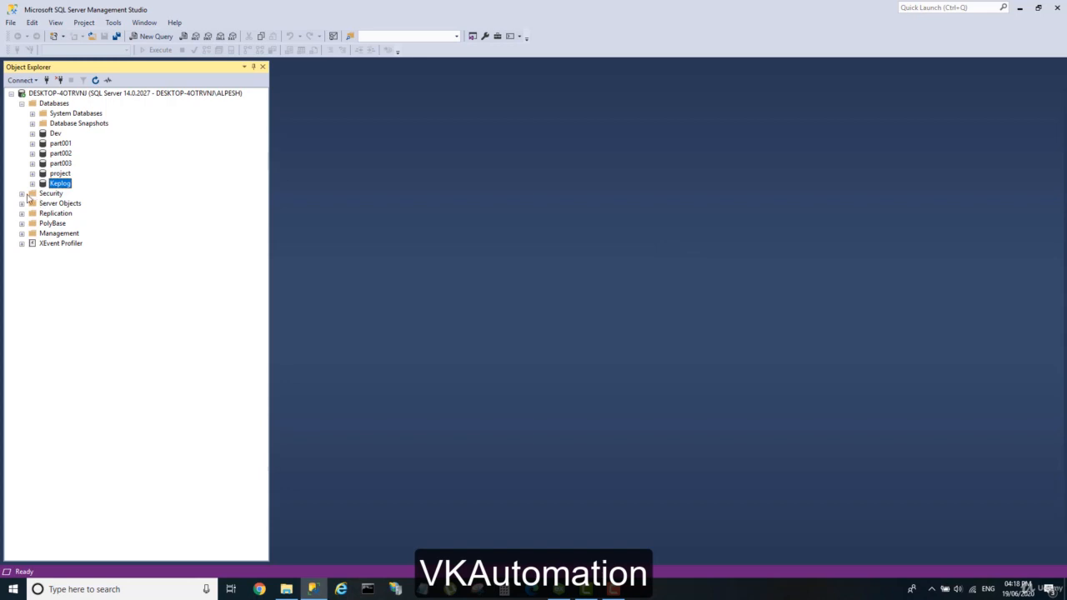
- Map the server login NT AUTHORITY\SYSTEM to the Keplog database in the login's user mapping
click(22, 193)
click(33, 203)
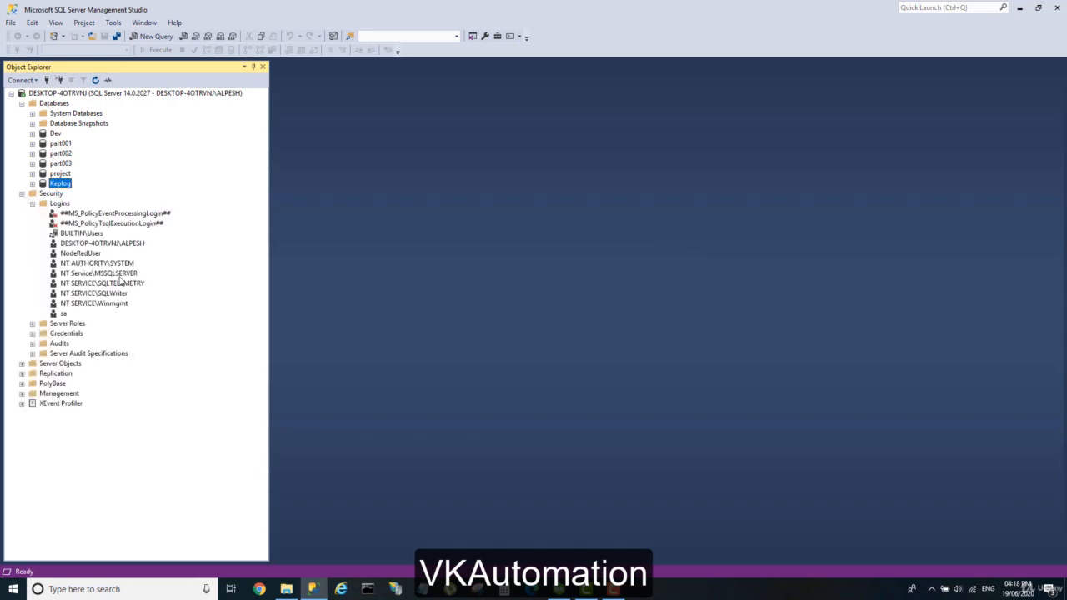
click(69, 265)
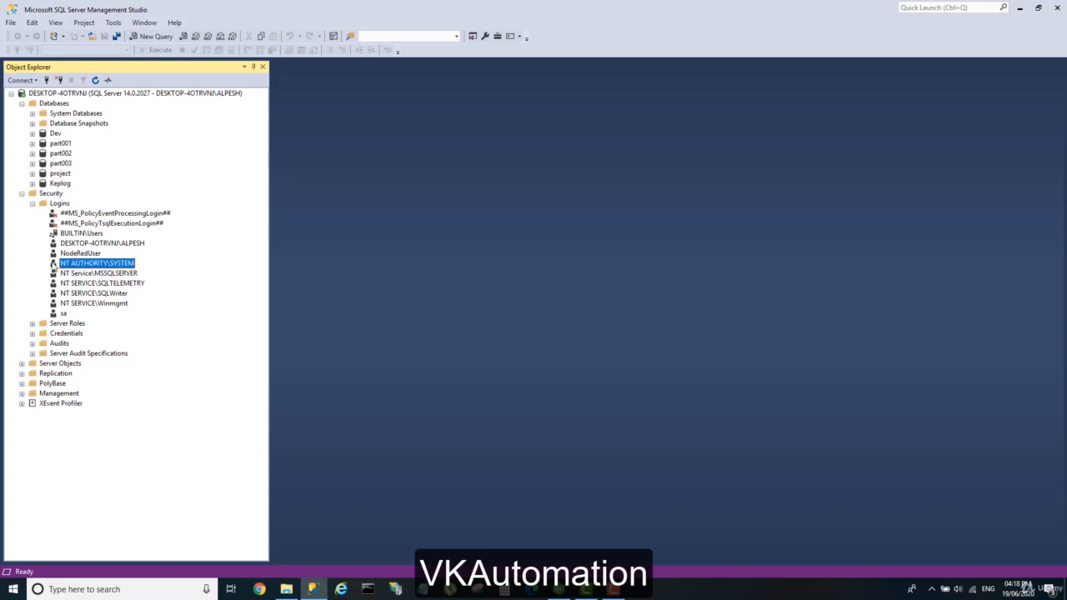
right_click(53, 265)
click(117, 395)
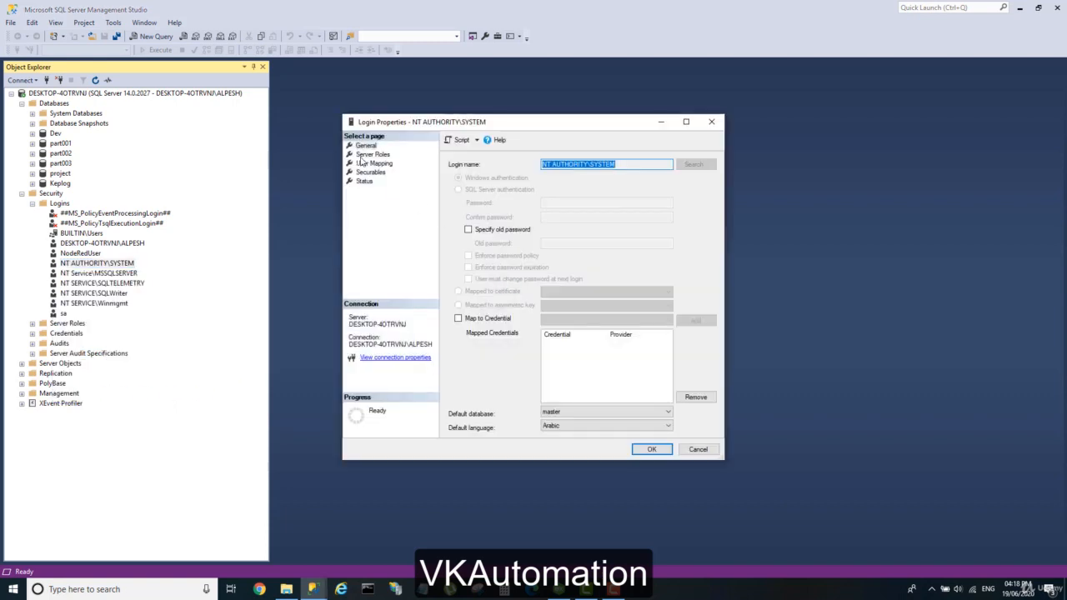
click(368, 164)
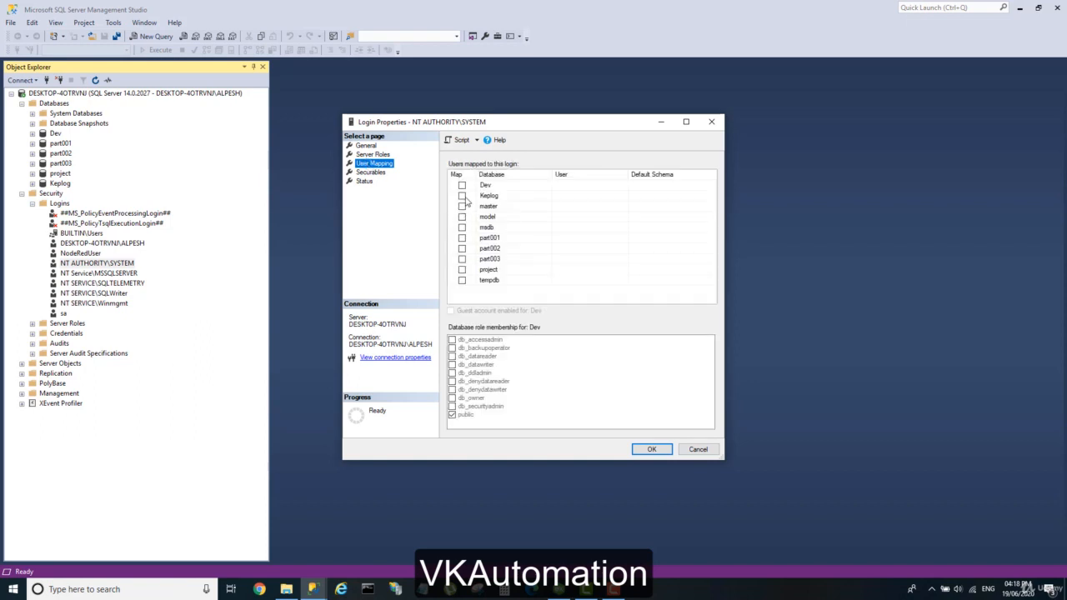
click(462, 196)
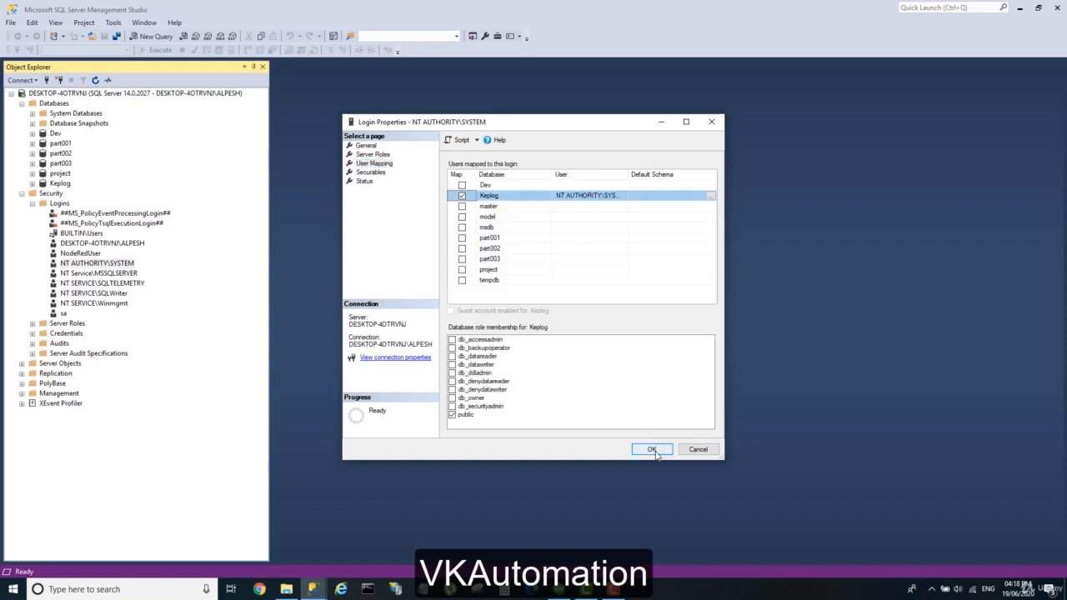
click(652, 450)
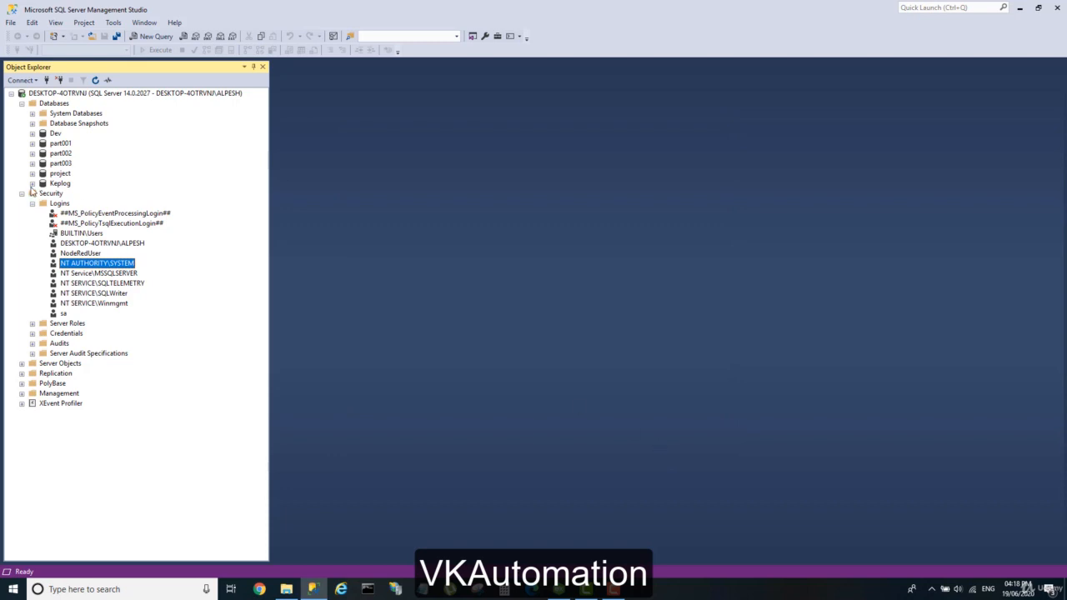
- Examine the NT AUTHORITY\SYSTEM user in Keplog's security, including its schemas, role membership, securables and extended properties
click(32, 183)
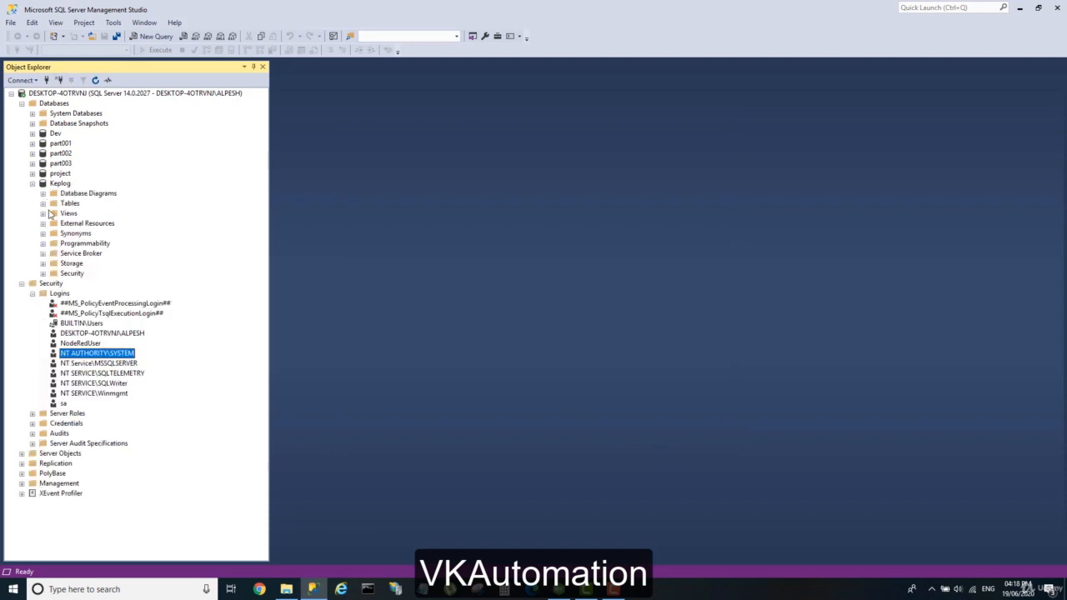
click(43, 274)
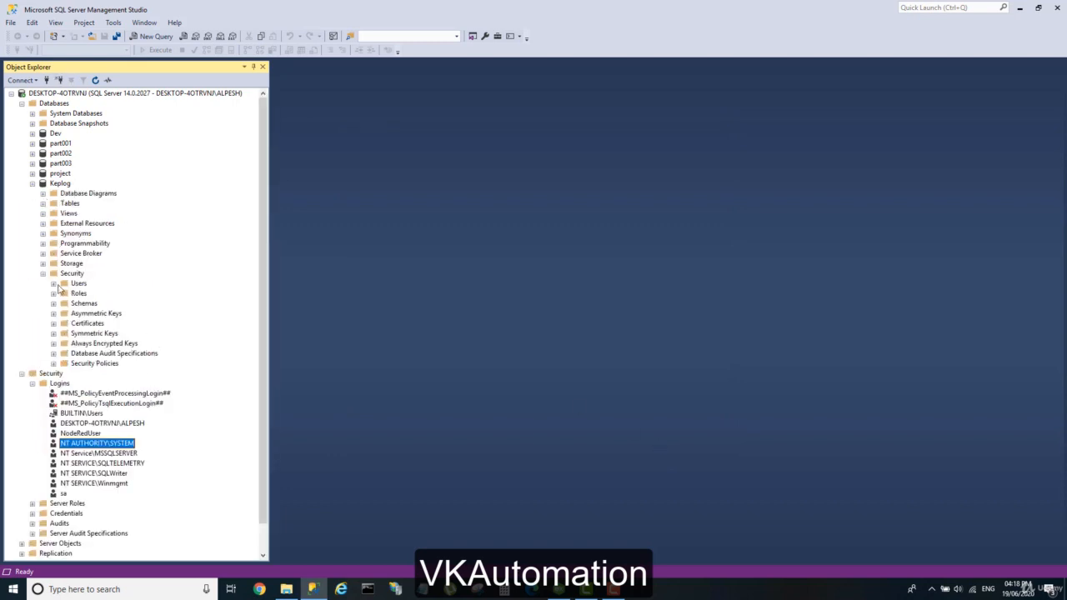
click(54, 283)
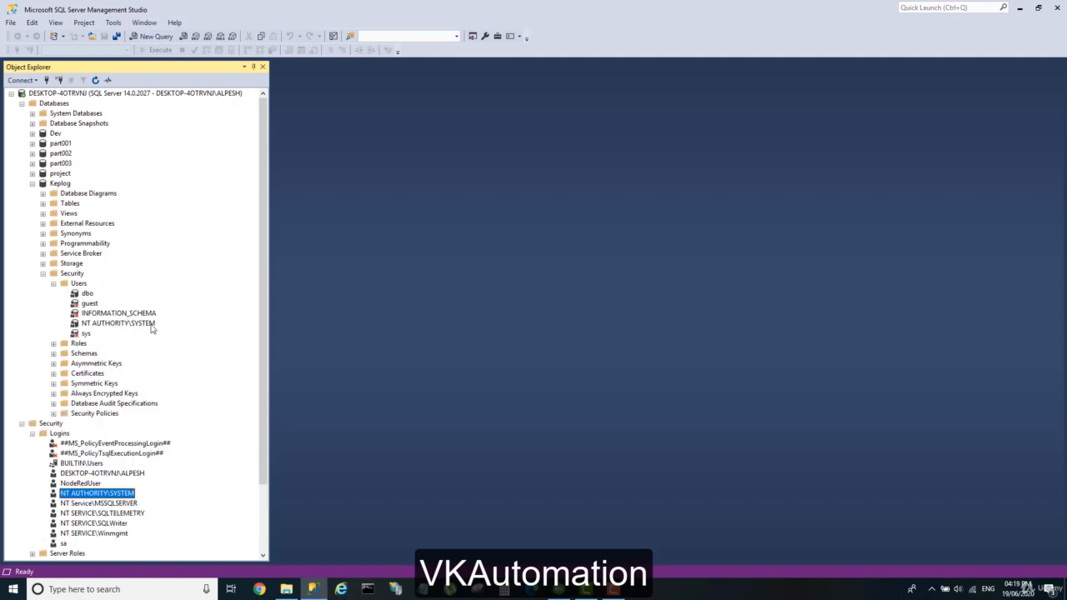
right_click(148, 327)
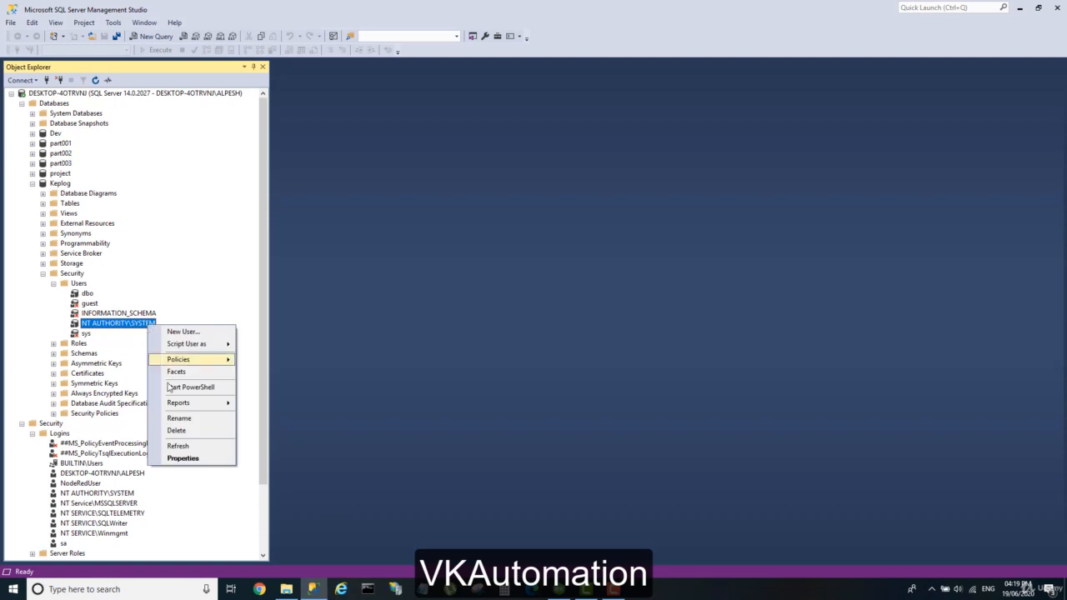
click(181, 458)
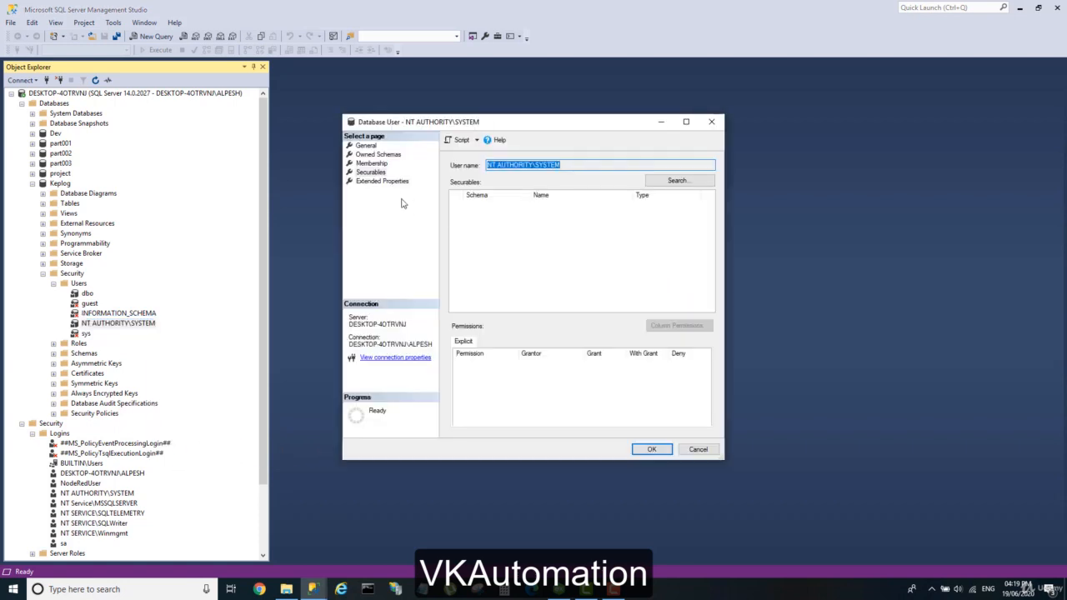
click(370, 155)
click(371, 164)
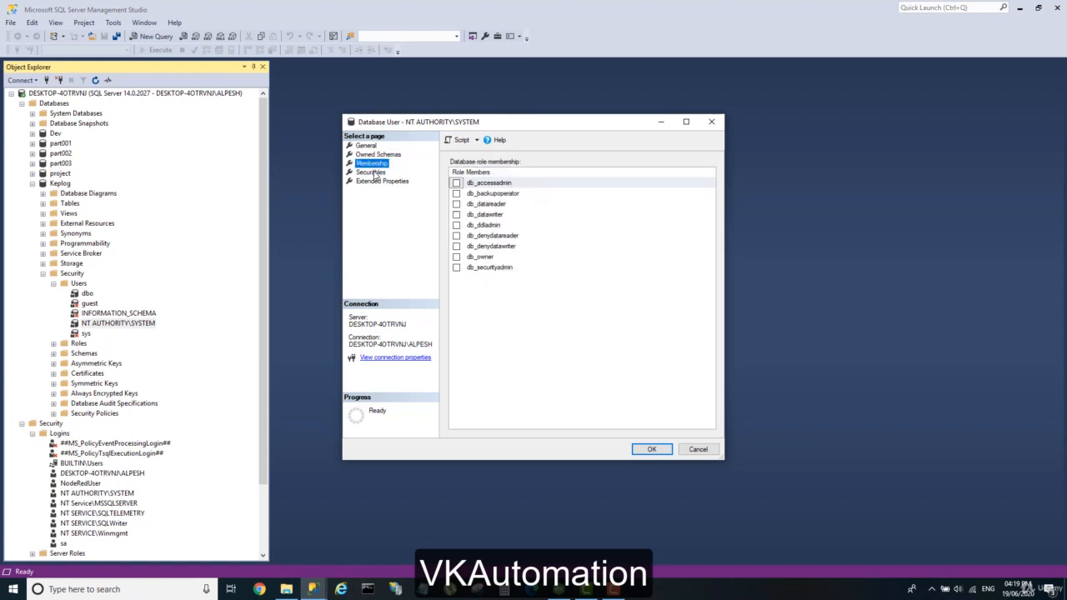
click(370, 172)
click(375, 182)
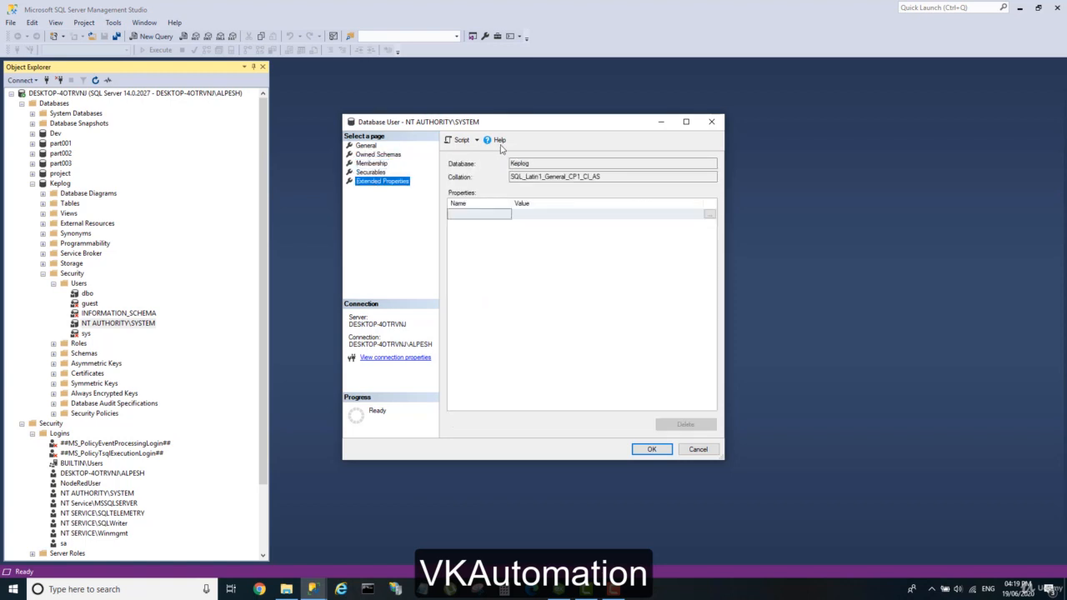
click(711, 122)
- In the Keplog database properties, grant NT AUTHORITY\SYSTEM every permission from Alter through Alter any dataspace
right_click(65, 185)
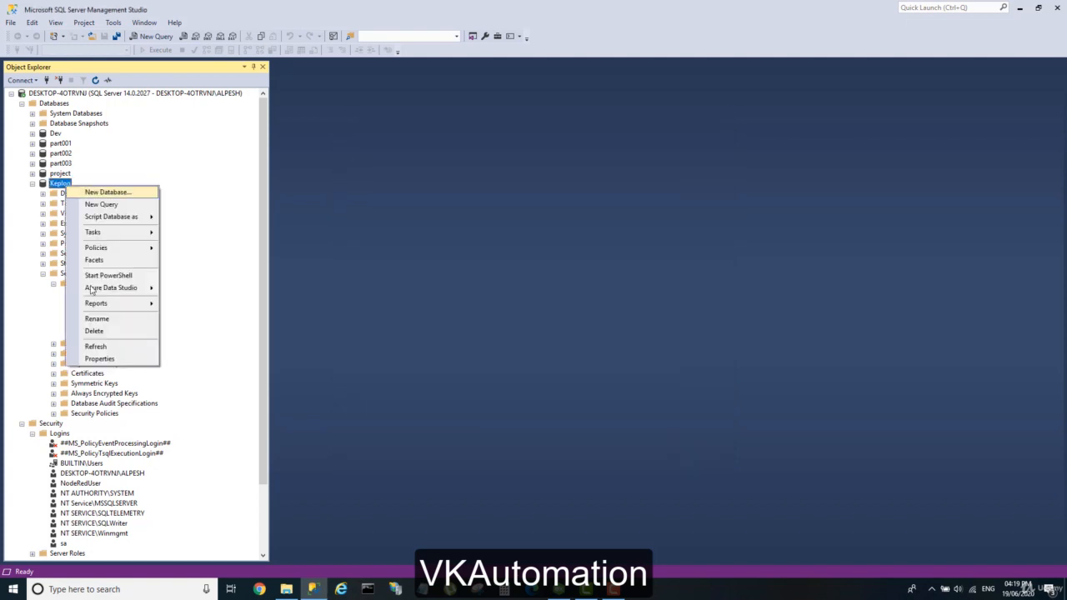
click(116, 355)
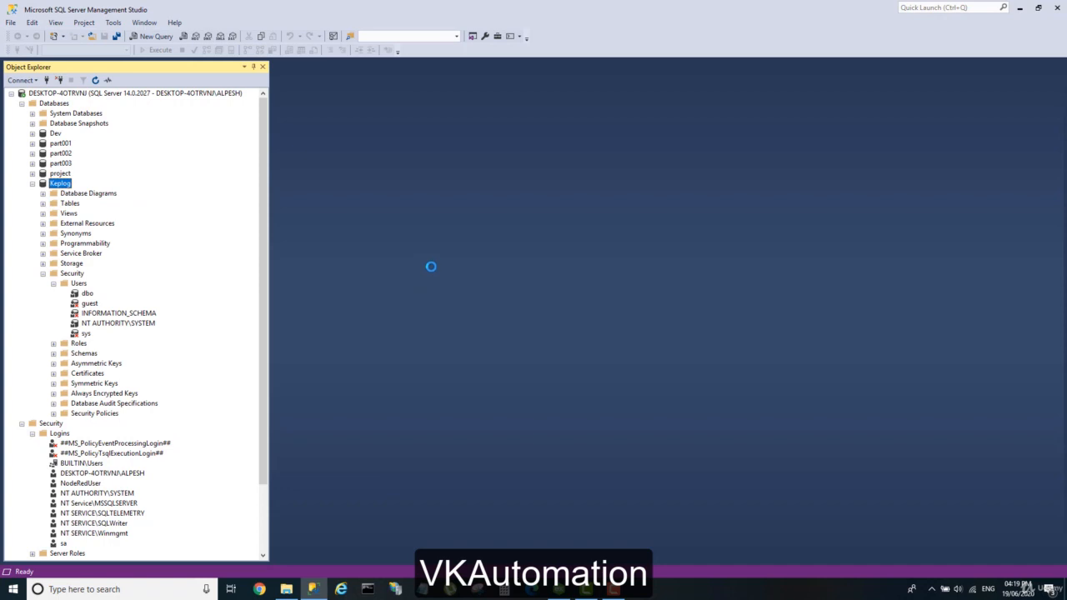
click(370, 190)
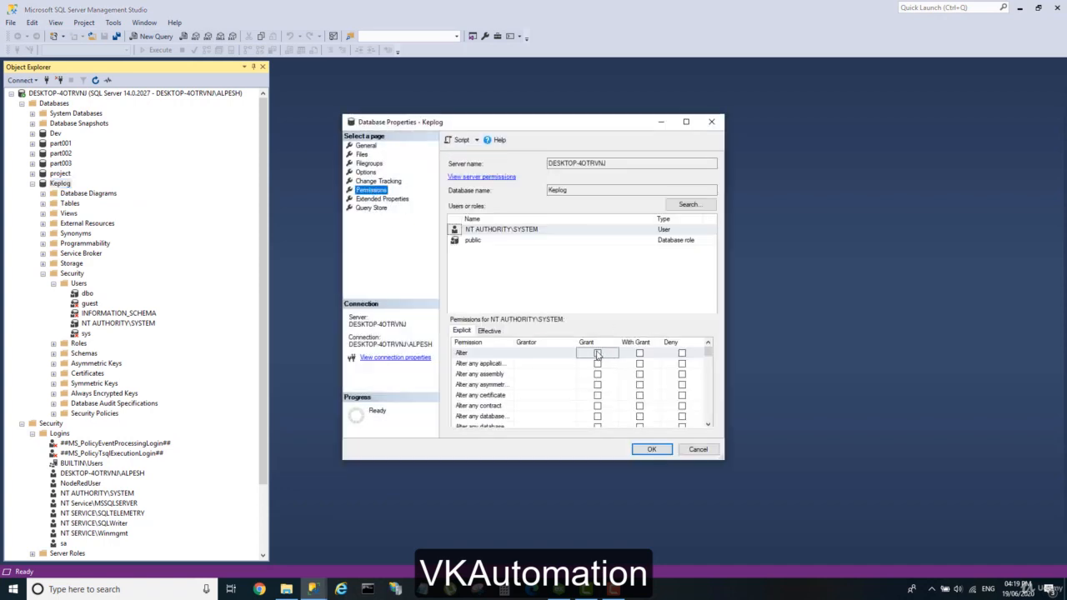
click(597, 354)
click(598, 364)
click(598, 374)
click(600, 385)
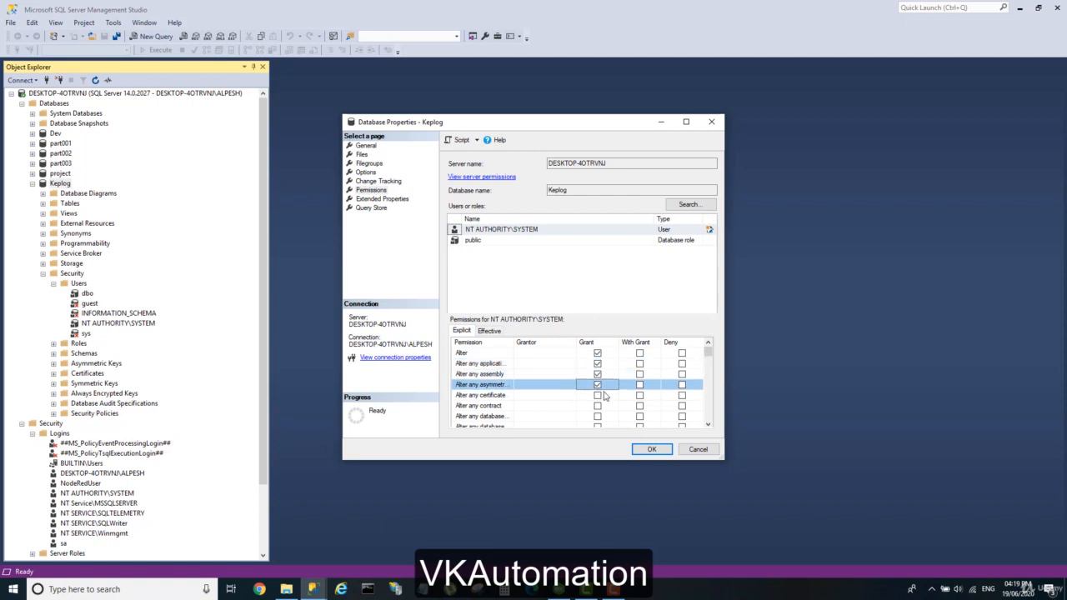
click(598, 396)
click(598, 406)
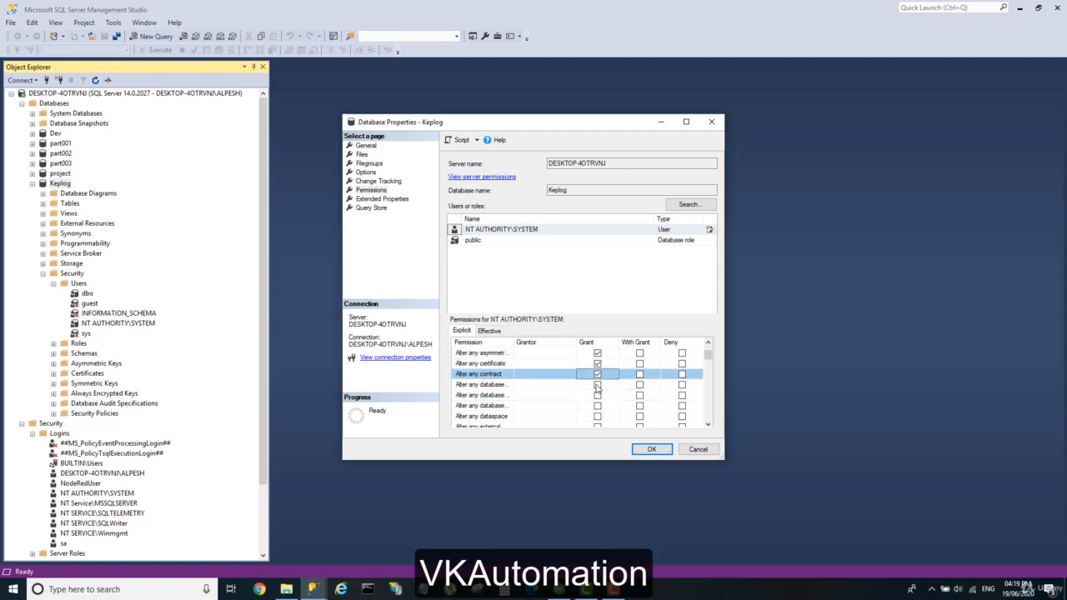
click(597, 384)
click(596, 395)
click(597, 405)
click(597, 416)
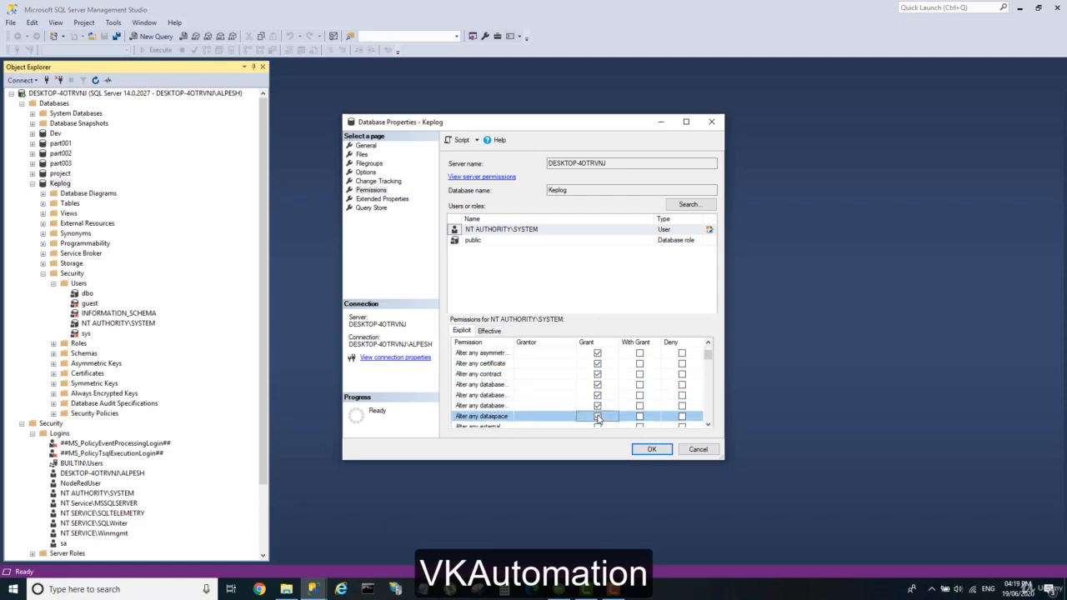
- Grant NT AUTHORITY\SYSTEM each permission listed after Alter any dataspace, up to and including Alter any schema
scroll(591, 404, down, 2)
click(597, 364)
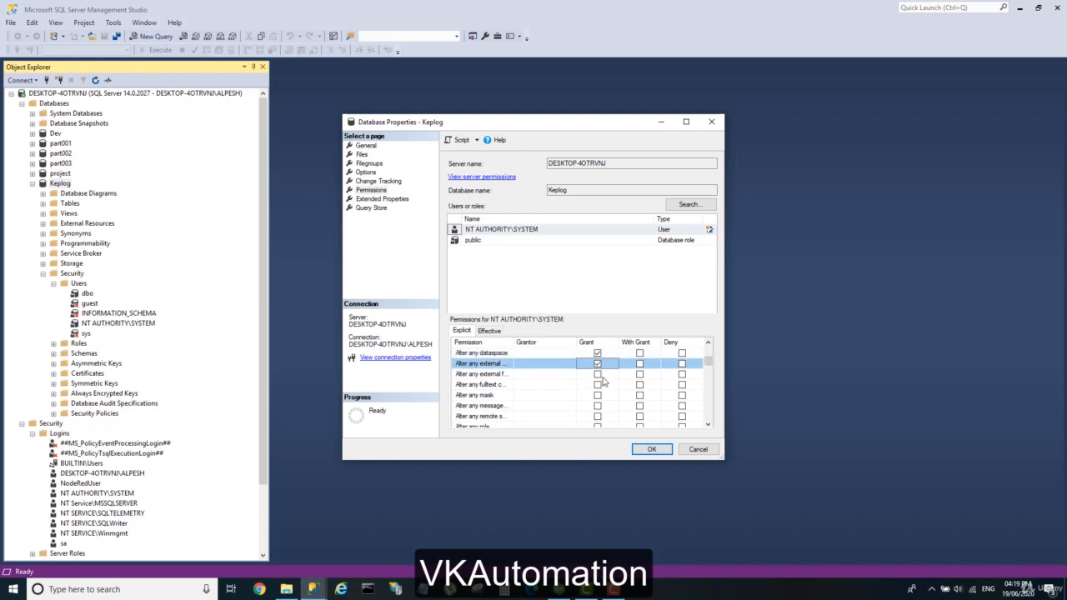
click(596, 374)
click(597, 384)
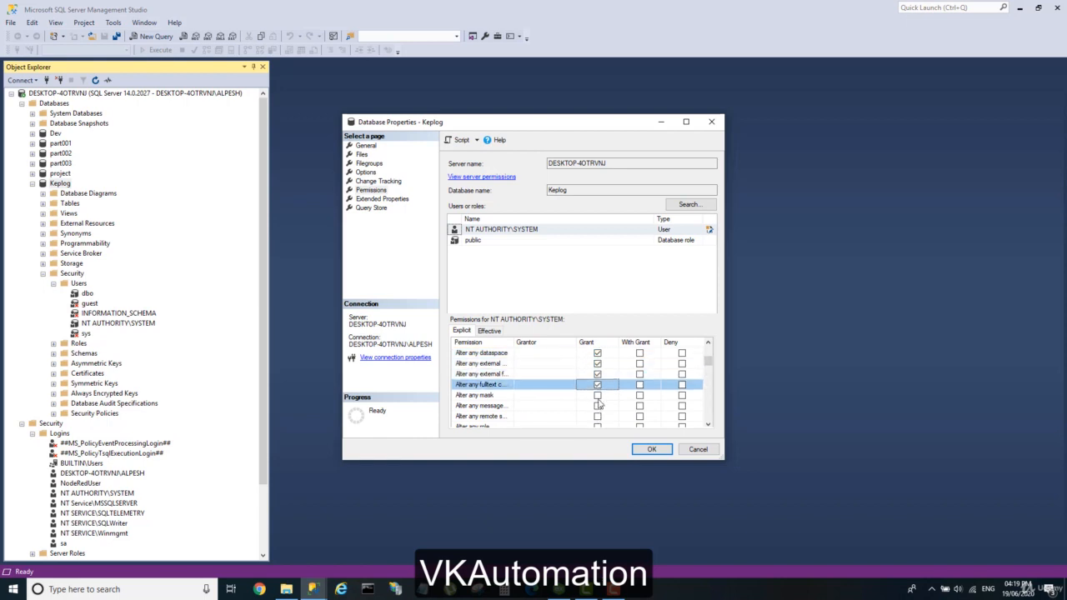
click(597, 395)
click(597, 405)
click(597, 416)
scroll(597, 399, down, 1)
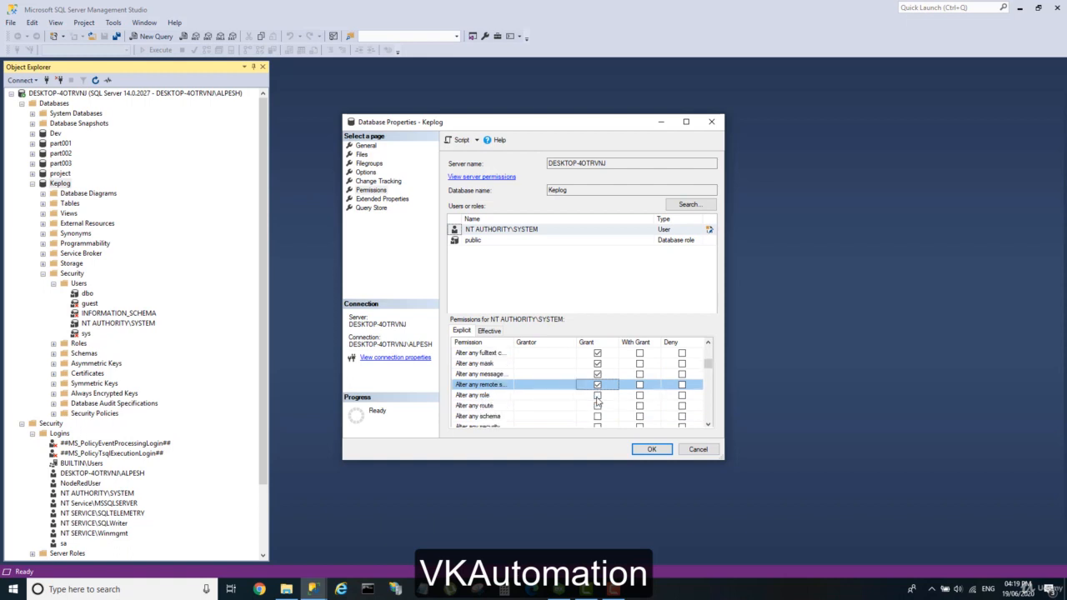
click(597, 395)
click(597, 405)
click(597, 416)
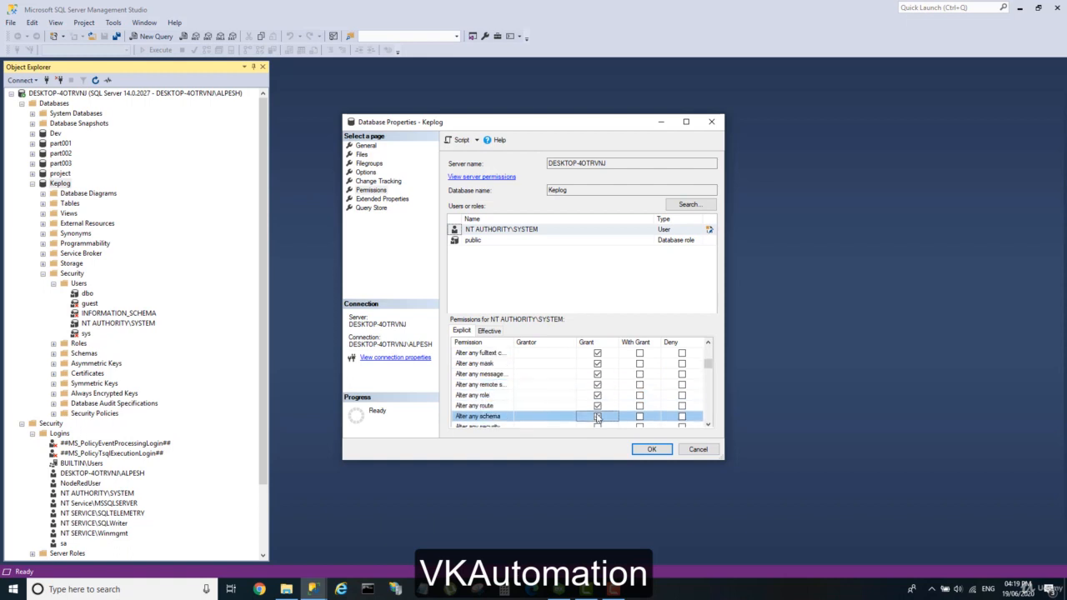
- Grant NT AUTHORITY\SYSTEM each permission listed after Alter any schema, up to and including Backup database
scroll(597, 412, down, 1)
click(596, 395)
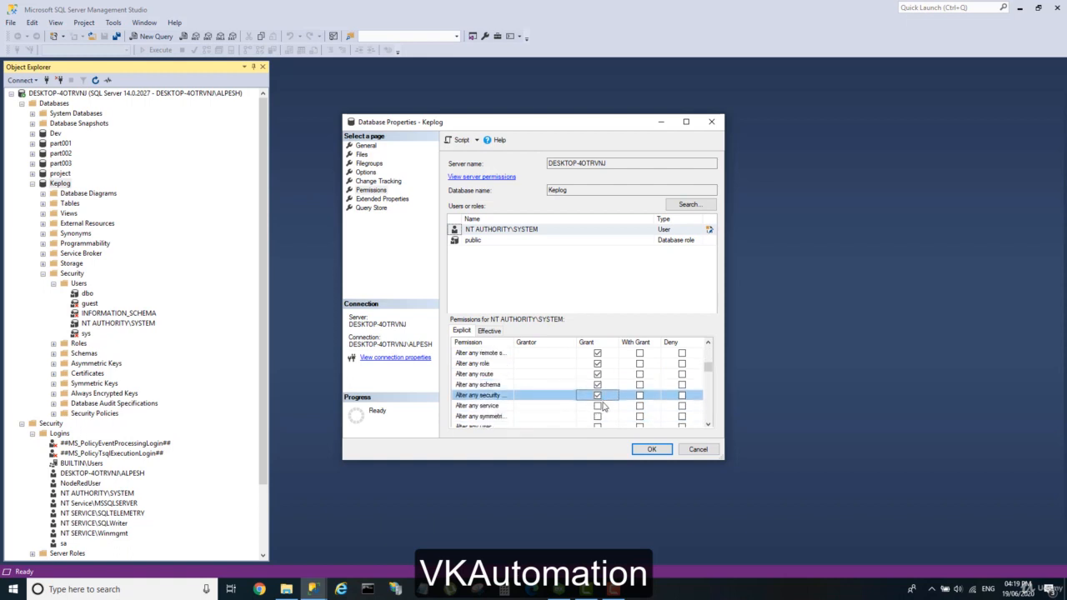
click(597, 405)
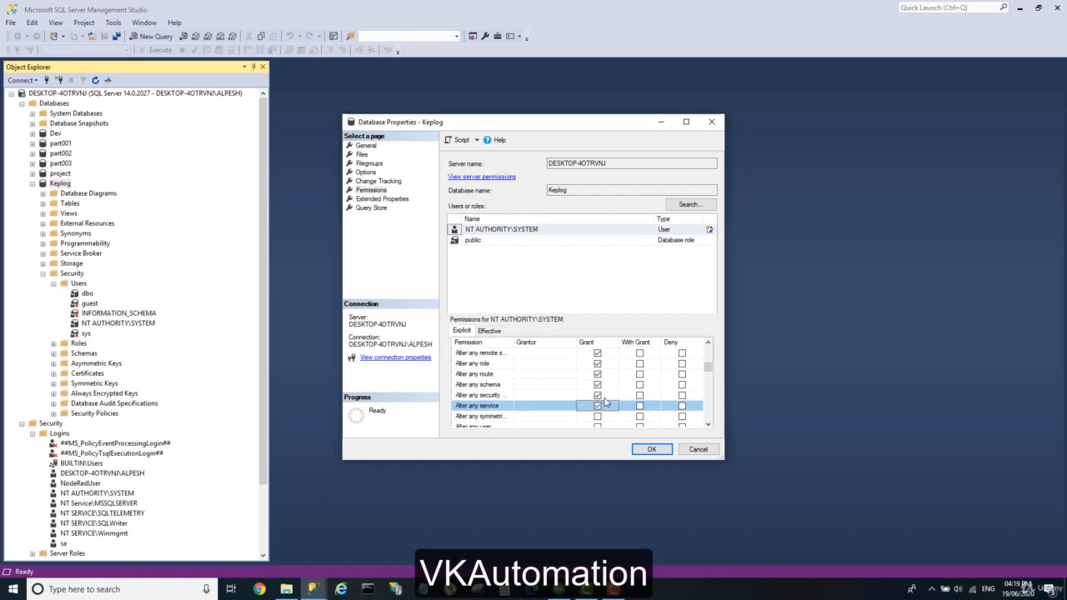
click(597, 416)
scroll(596, 416, down, 1)
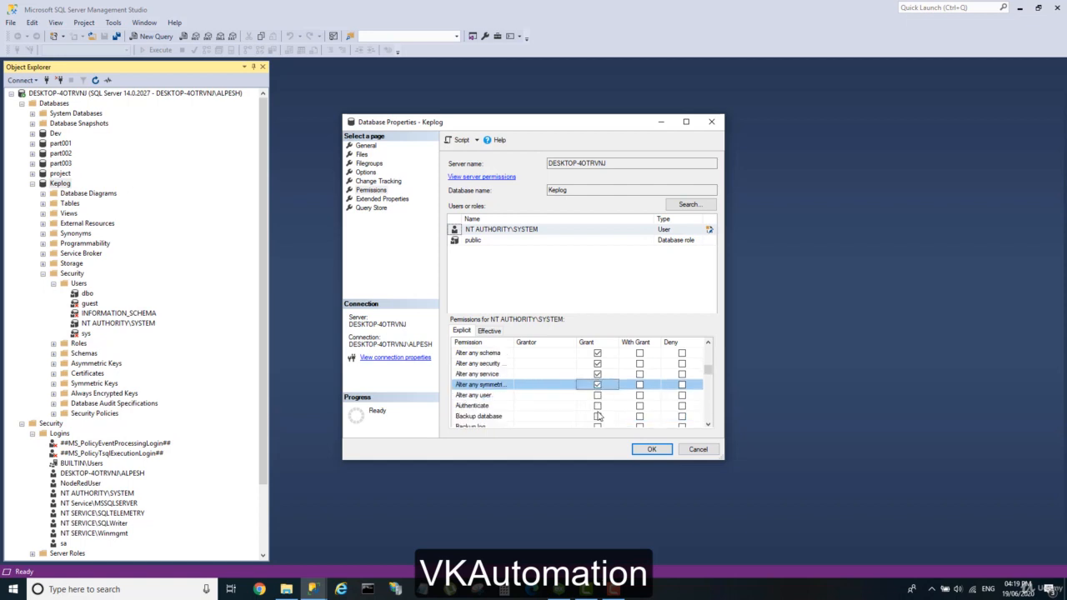
click(597, 395)
click(597, 405)
click(596, 416)
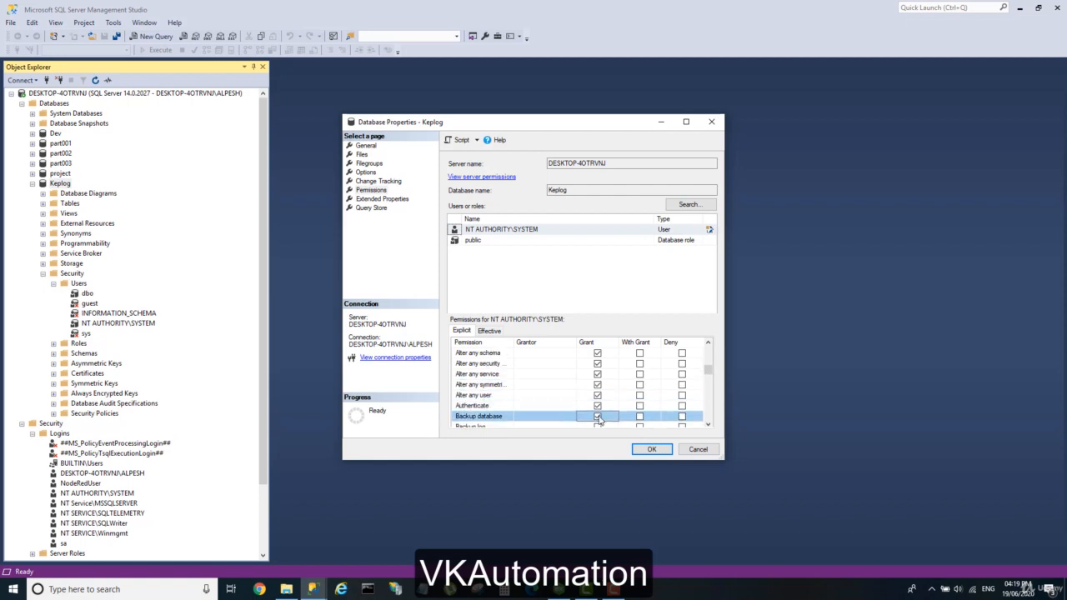
- Grant NT AUTHORITY\SYSTEM the Backup log, Checkpoint, Connect, Connect replication and Control permissions
scroll(598, 412, down, 1)
click(597, 395)
click(597, 405)
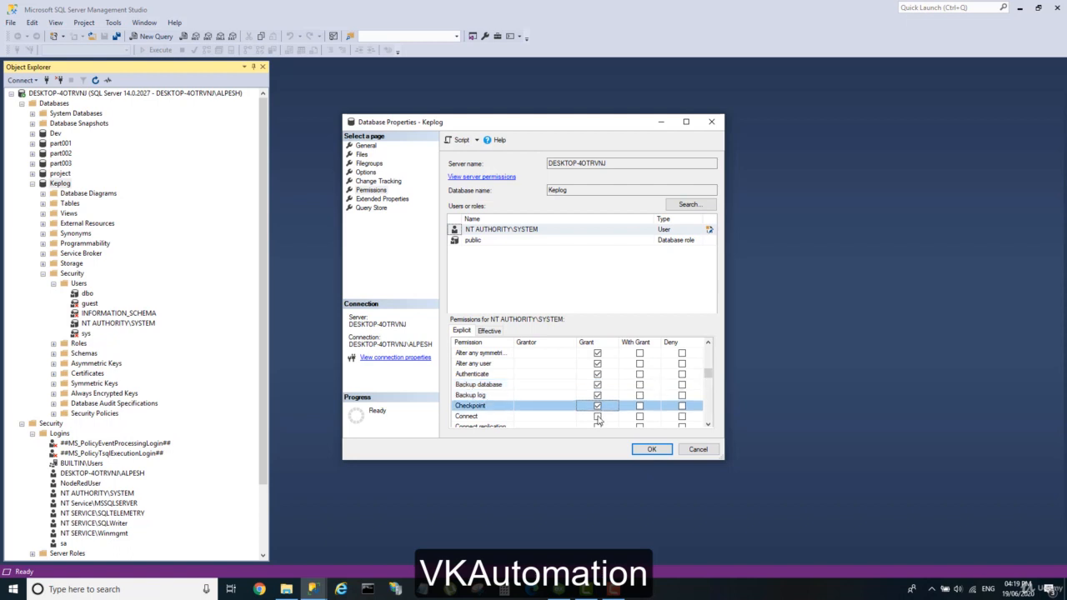
click(597, 416)
scroll(597, 420, down, 2)
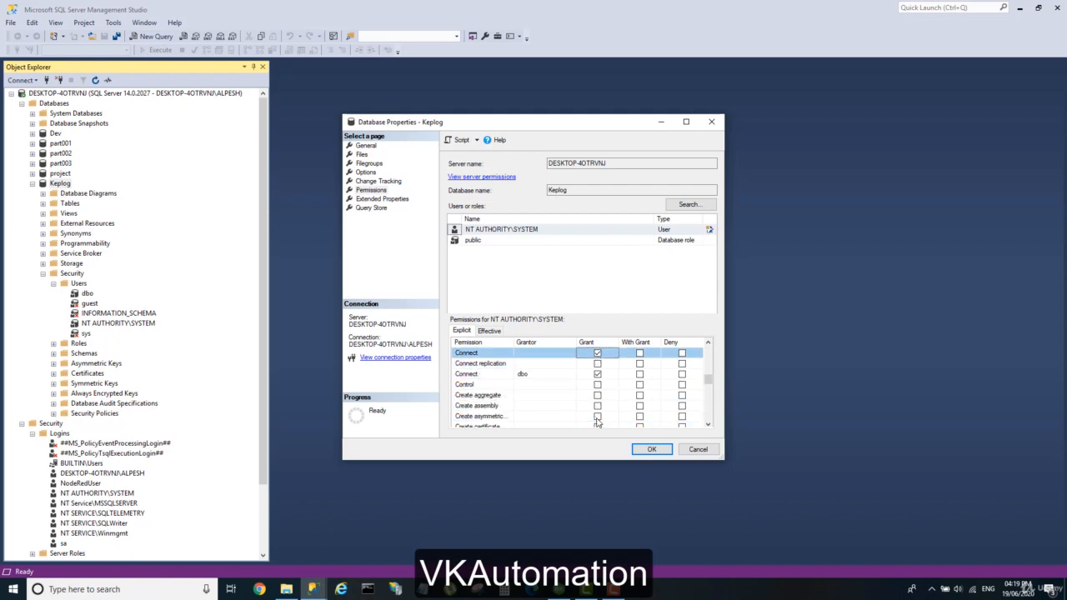
click(597, 363)
click(597, 384)
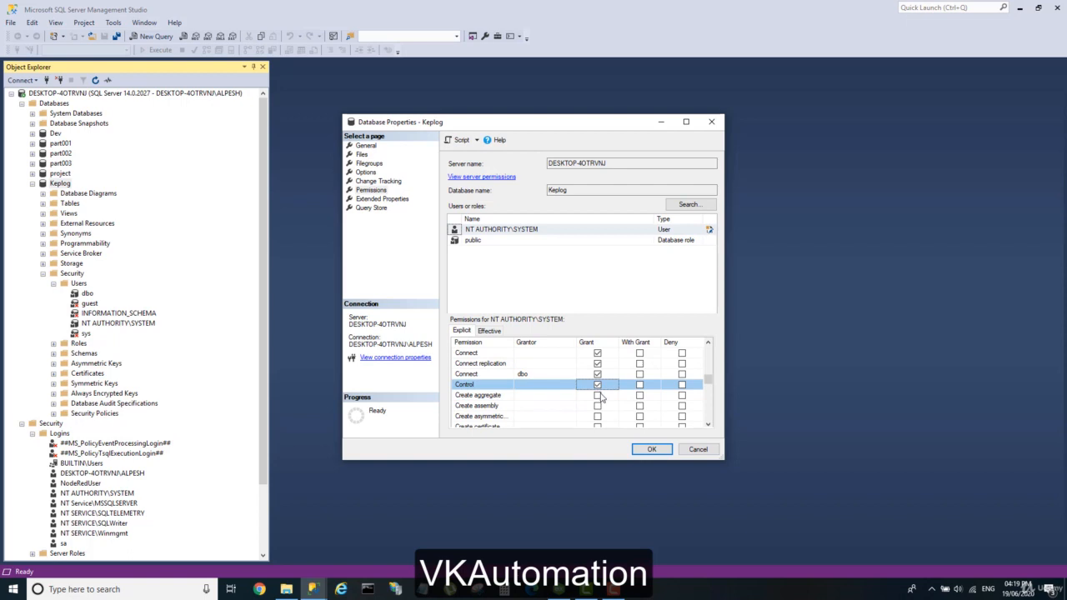
- Grant NT AUTHORITY\SYSTEM every permission from Create aggregate through Create function
click(597, 395)
click(597, 405)
click(597, 416)
scroll(597, 408, down, 2)
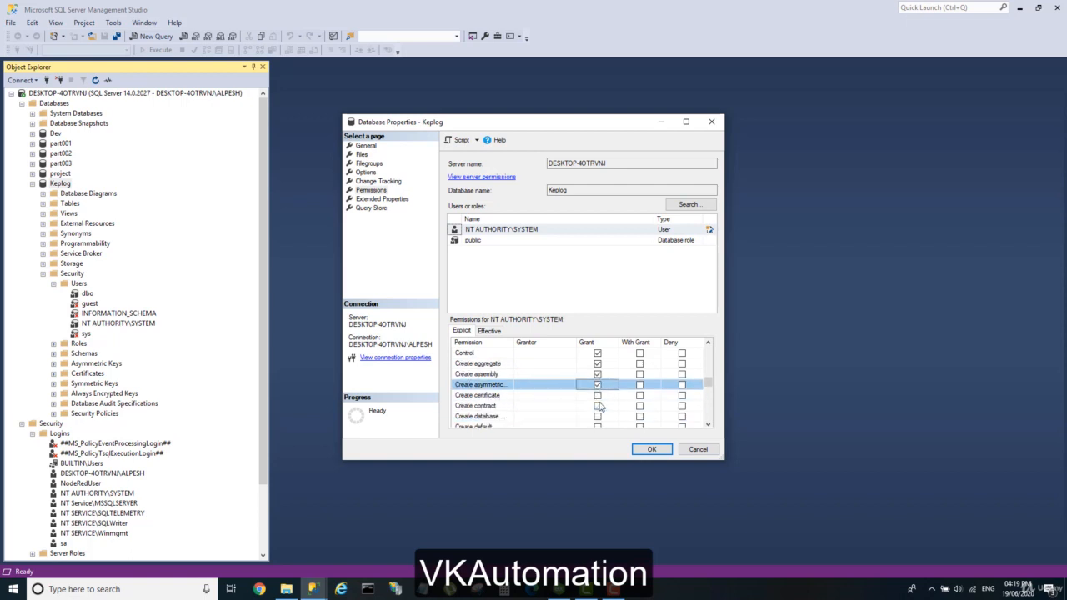
click(597, 364)
click(596, 373)
click(597, 384)
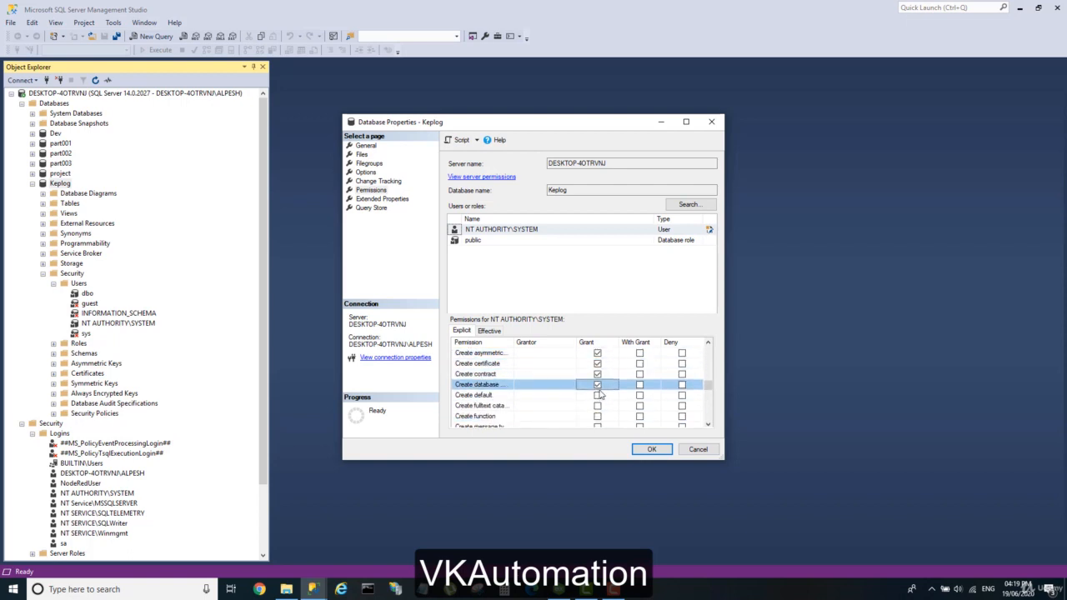
click(597, 395)
click(597, 405)
click(597, 416)
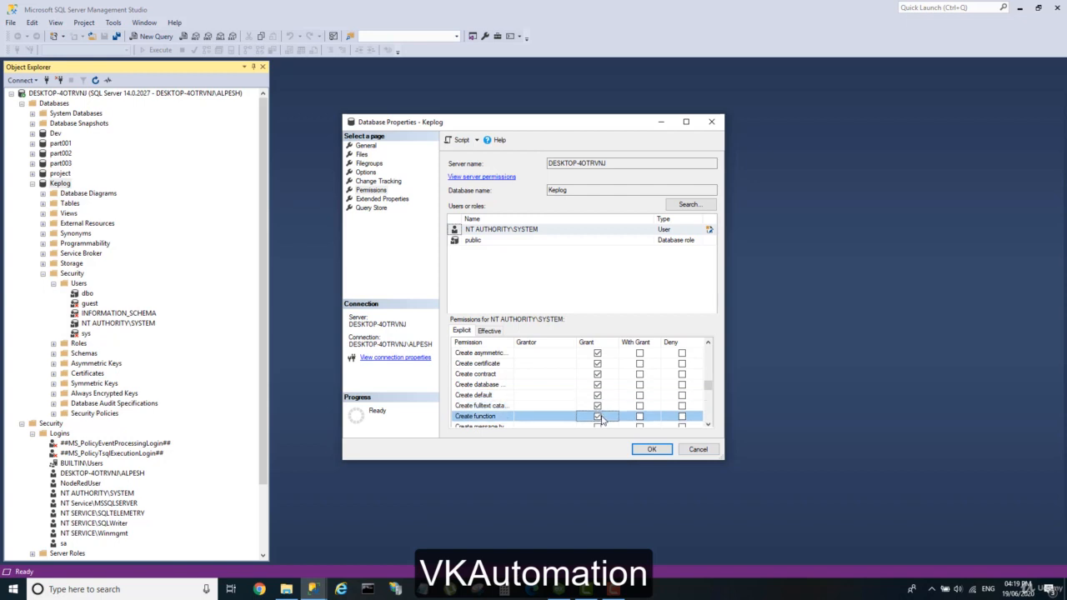
- Grant NT AUTHORITY\SYSTEM each permission listed after Create function, up to and including Create service
scroll(603, 401, down, 3)
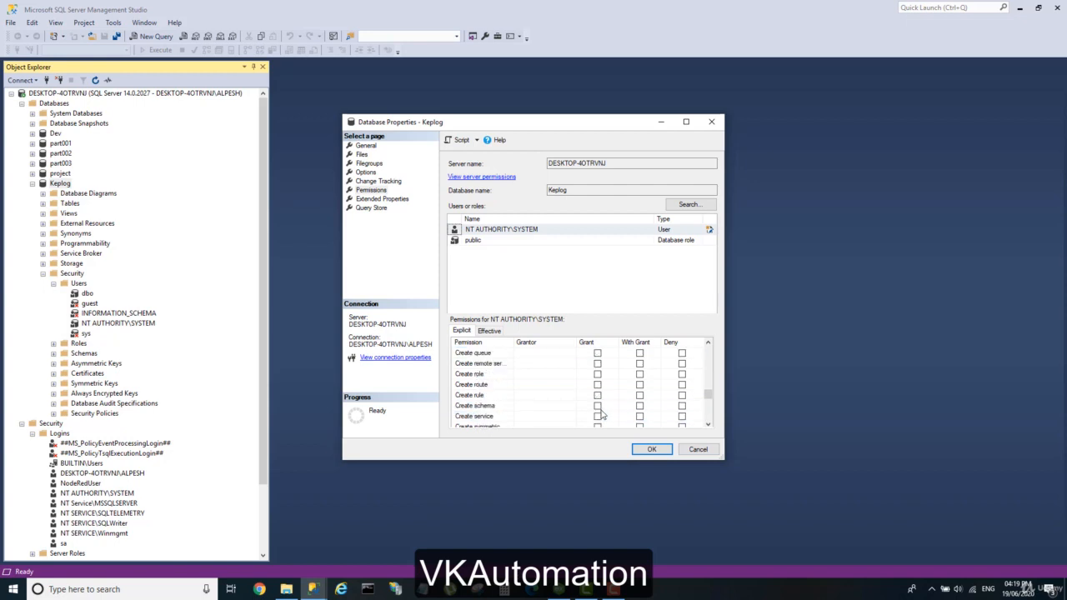
click(596, 352)
scroll(598, 383, up, 3)
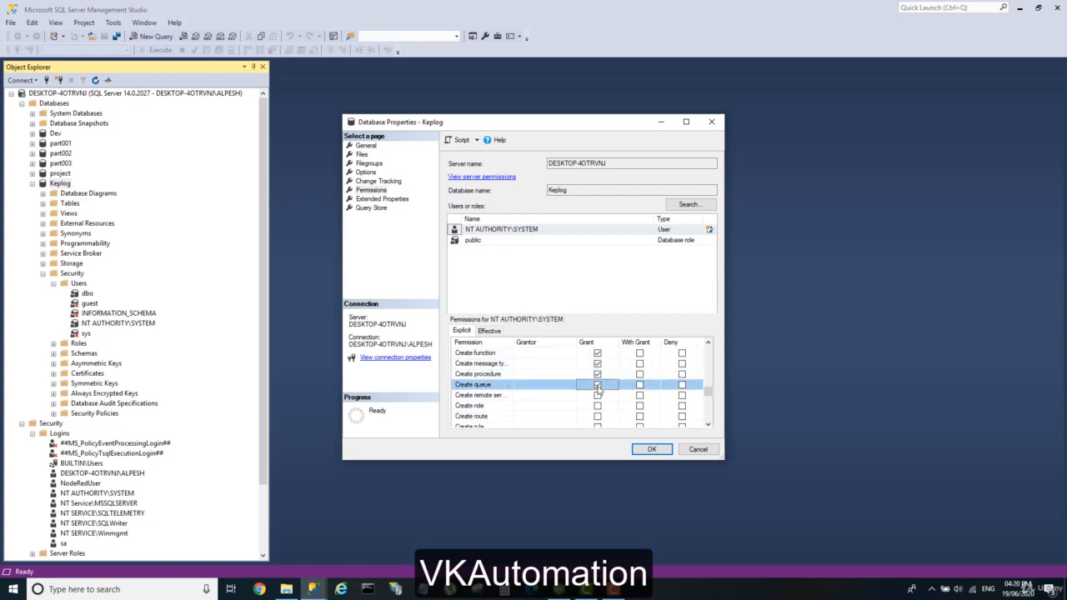
click(597, 395)
click(596, 405)
click(597, 416)
scroll(598, 412, down, 3)
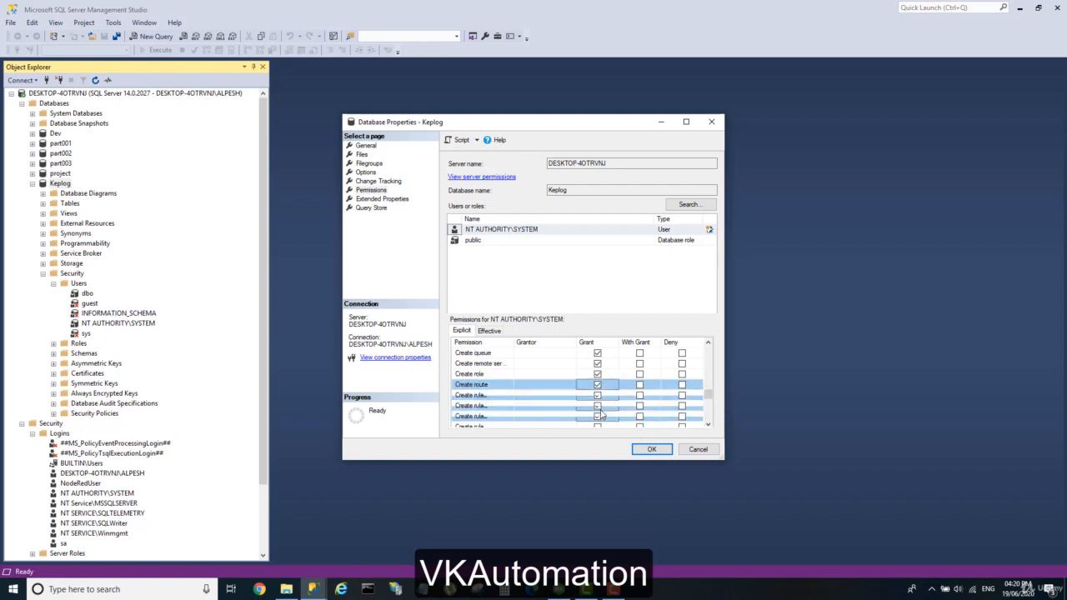
click(596, 395)
click(597, 405)
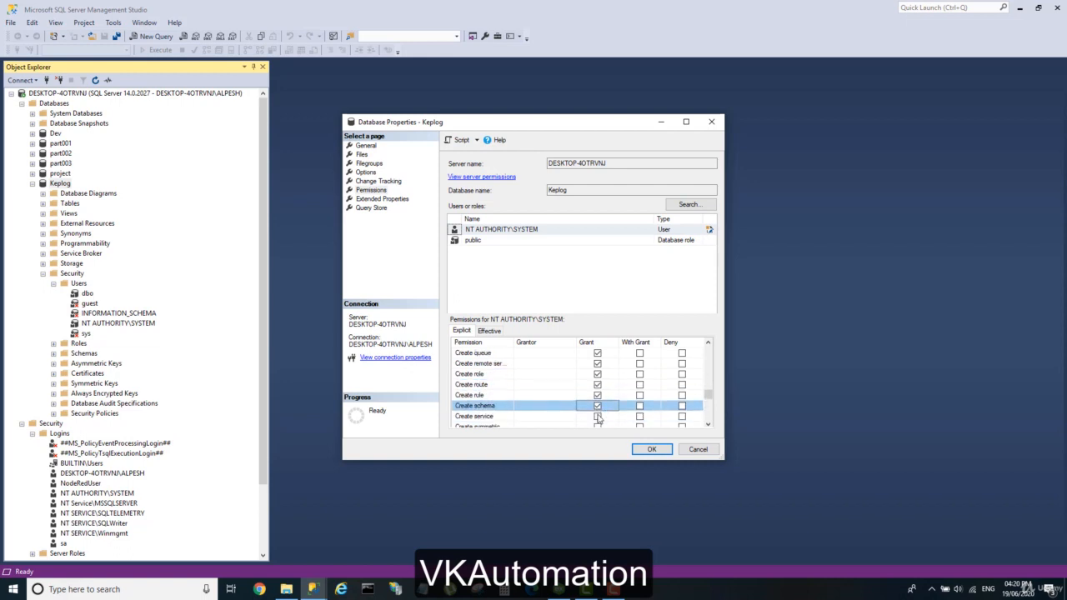
click(597, 416)
- Grant NT AUTHORITY\SYSTEM the remaining Create permissions after Create service, including synonym, table, type, view and XML schema
scroll(599, 410, down, 3)
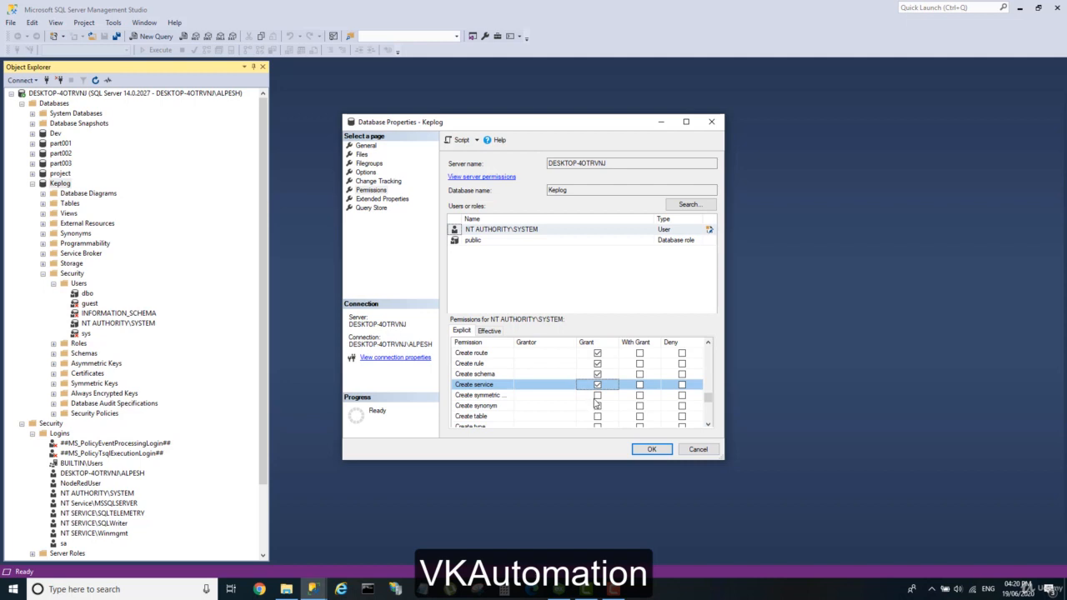
click(597, 395)
click(597, 405)
click(597, 416)
click(597, 425)
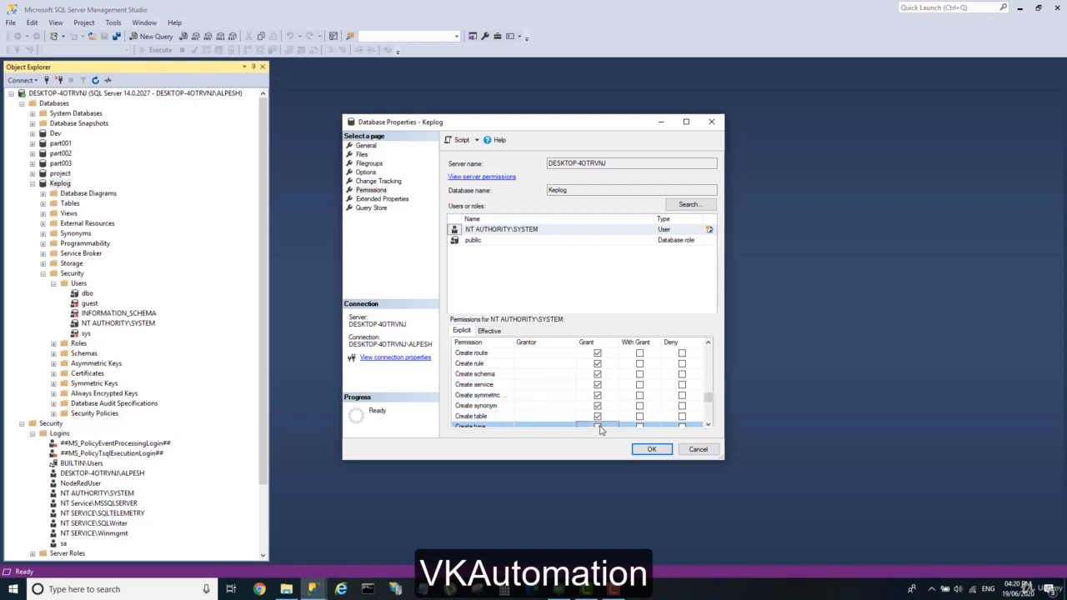
scroll(603, 403, down, 3)
click(599, 406)
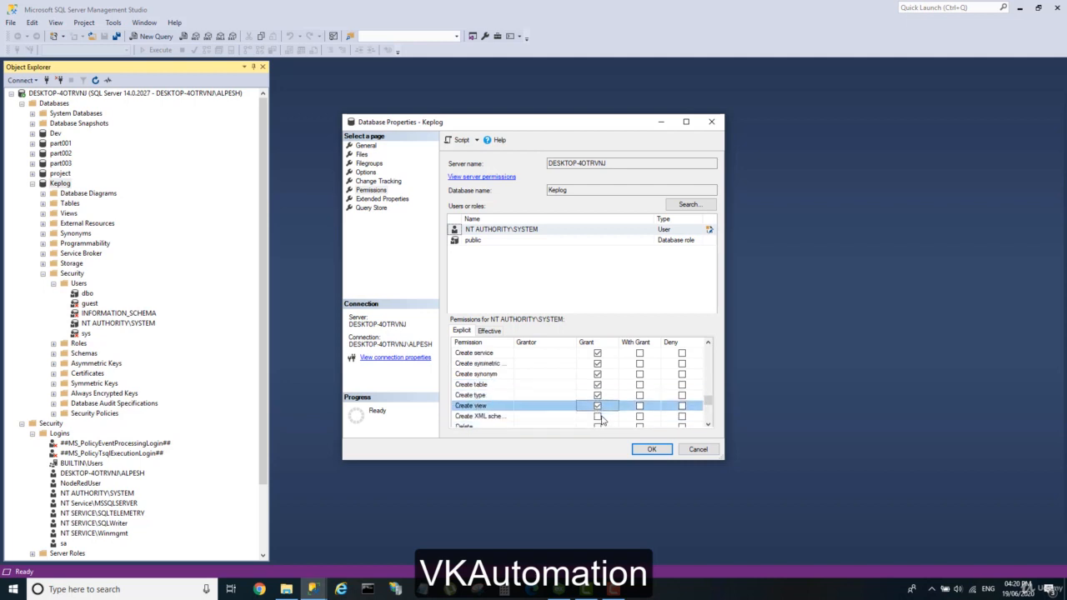
click(598, 416)
- Grant NT AUTHORITY\SYSTEM every permission from Delete through Unmask, including Execute, Insert, References, Select and Take ownership
scroll(598, 414, down, 1)
click(596, 395)
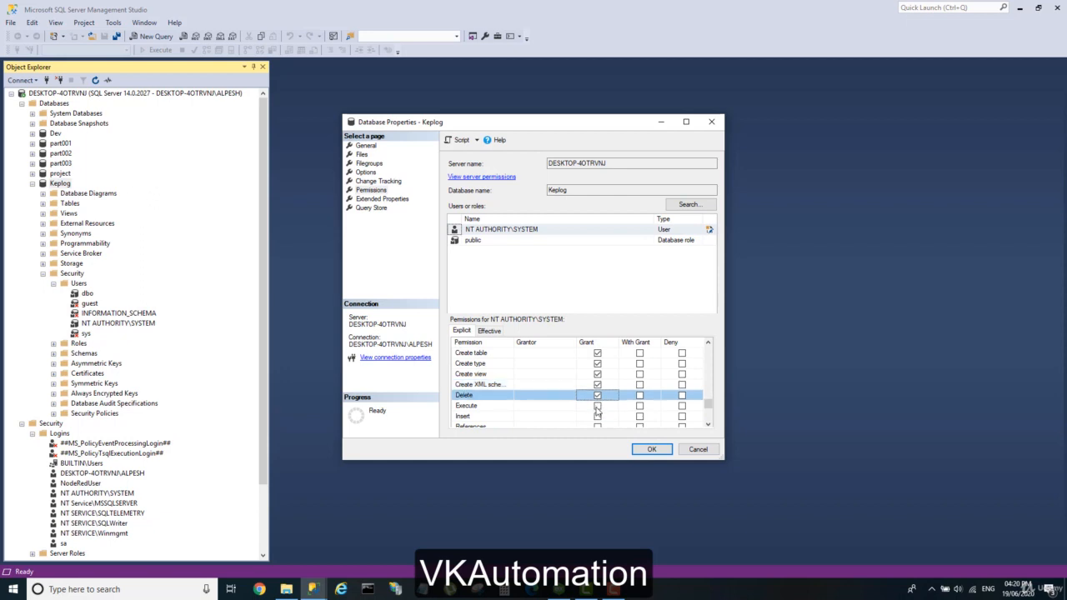
click(596, 405)
click(597, 416)
scroll(597, 419, down, 2)
click(596, 363)
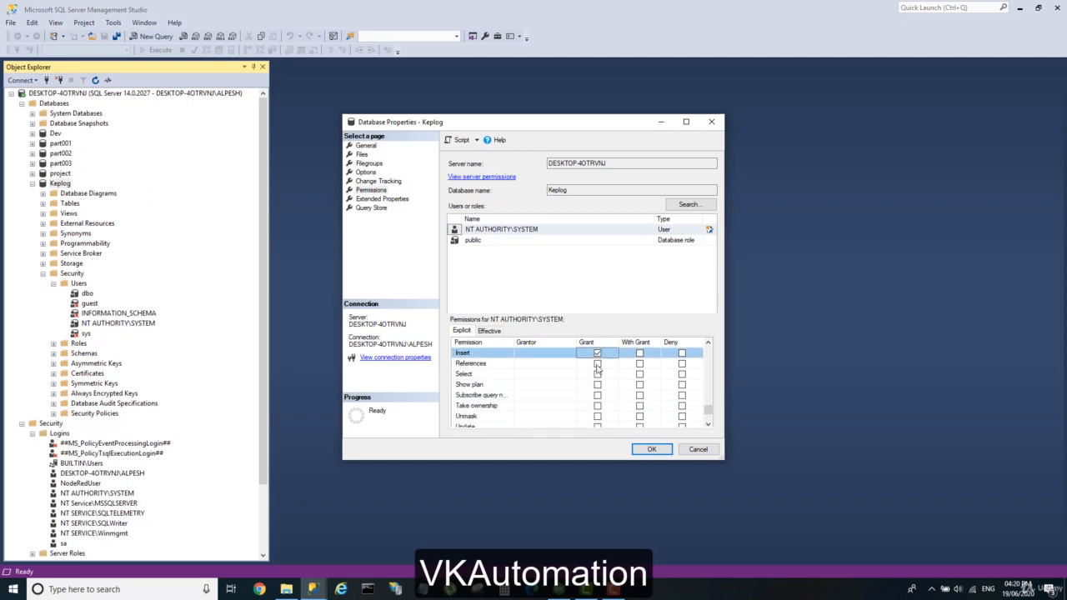
click(596, 385)
click(597, 374)
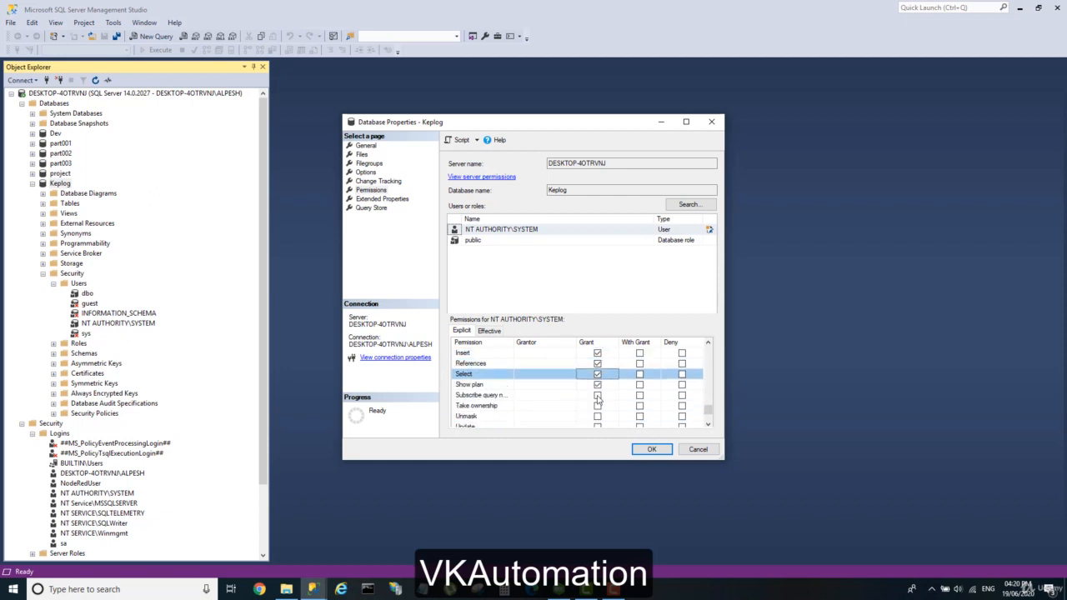
click(597, 395)
click(596, 405)
click(597, 416)
- Grant NT AUTHORITY\SYSTEM every permission from Update through View definition and save the Keplog database properties
scroll(597, 417, down, 1)
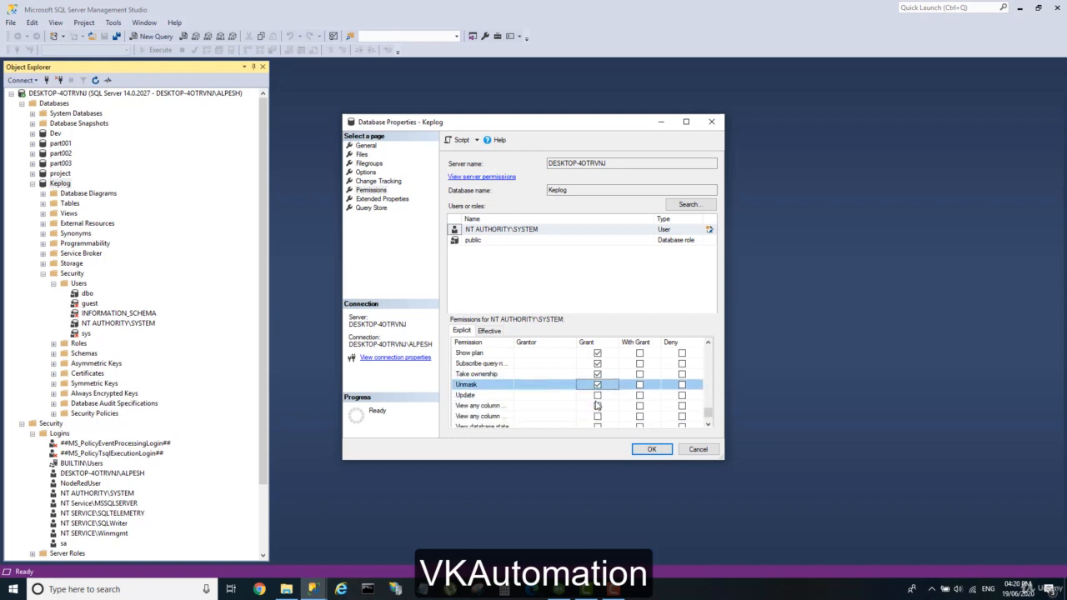
click(597, 395)
click(596, 405)
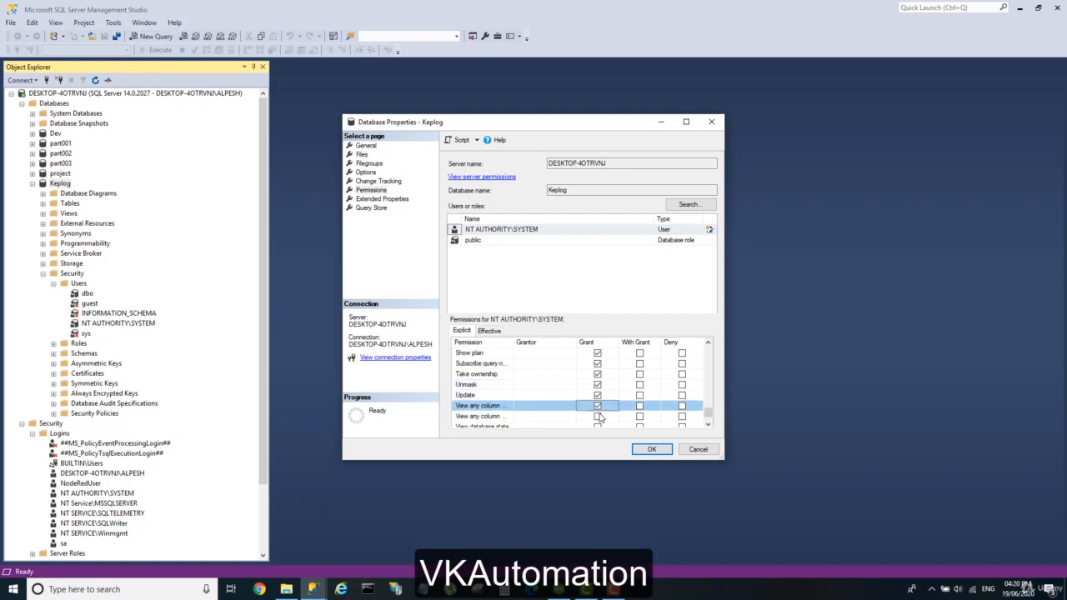
click(596, 416)
scroll(600, 417, down, 1)
click(598, 406)
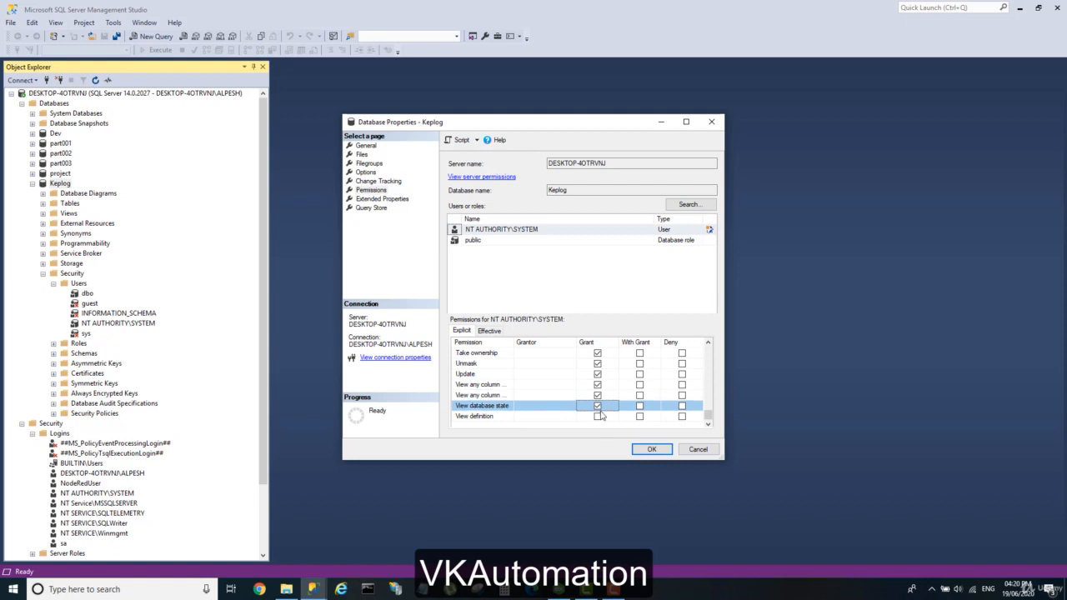
click(597, 416)
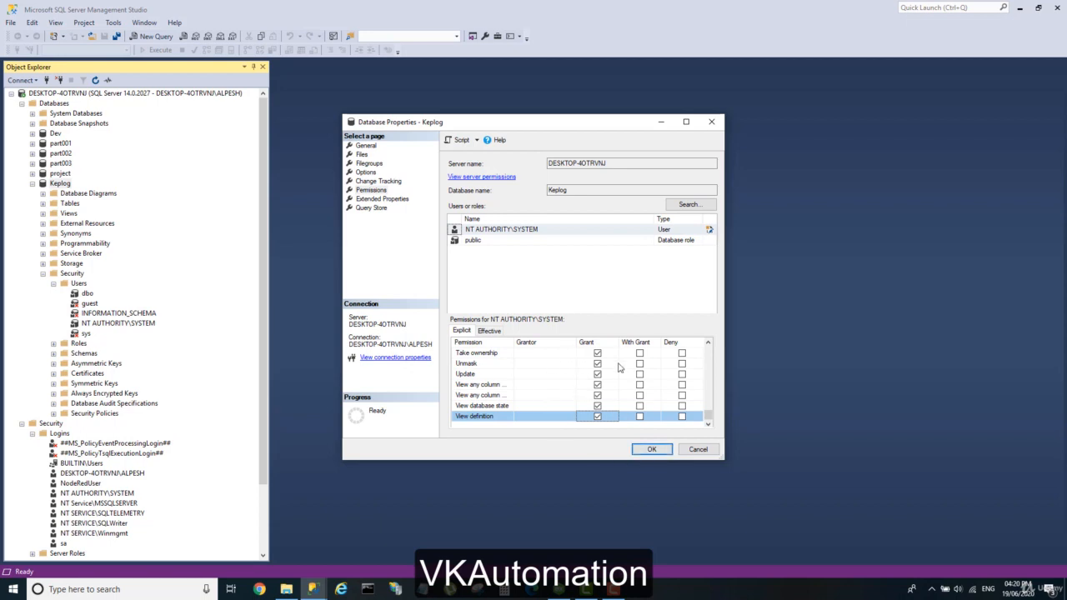
scroll(576, 391, up, 5)
scroll(576, 391, up, 4)
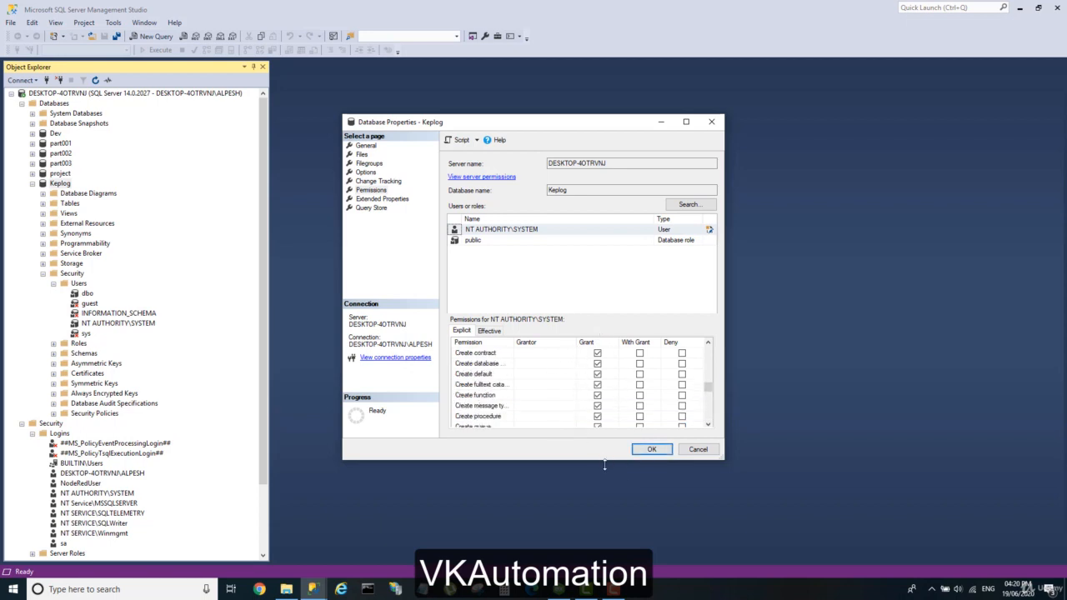
click(654, 450)
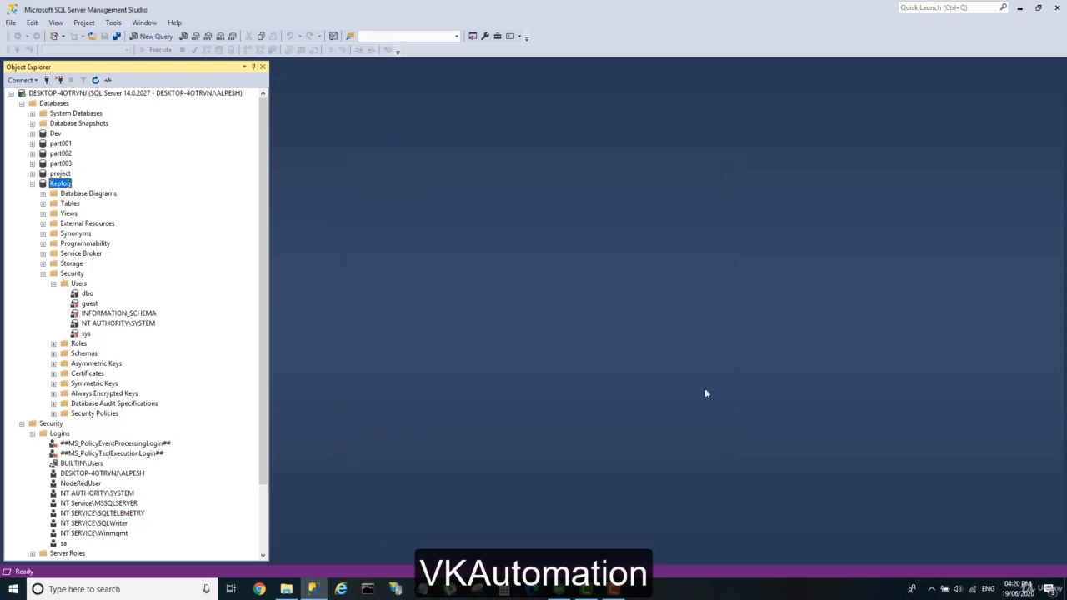
- Disconnect from the SQL Server instance, reconnect to it and expand its list of databases
click(46, 80)
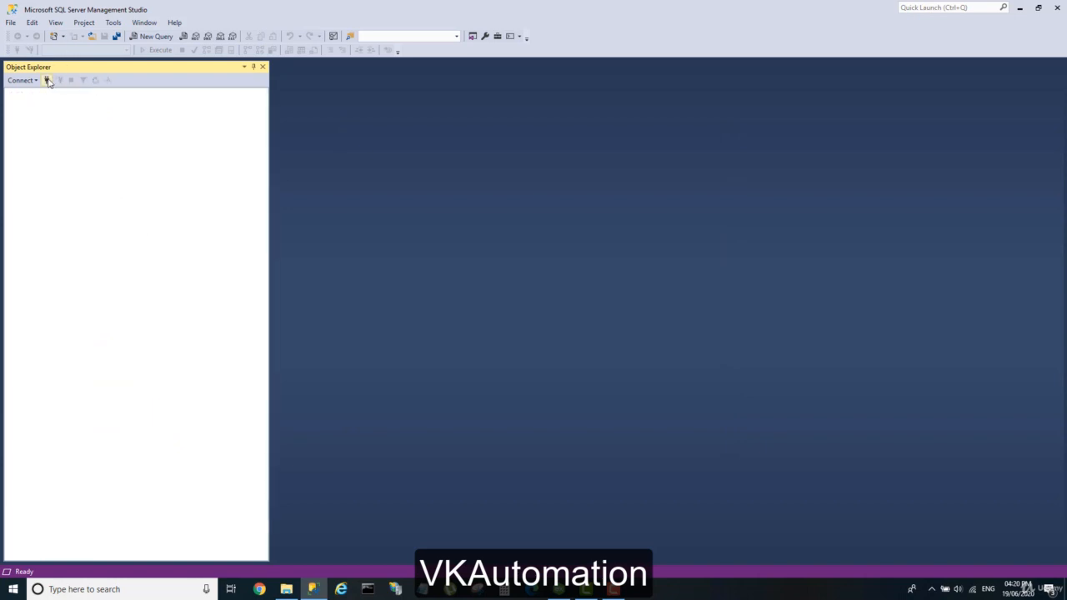
click(47, 80)
click(496, 306)
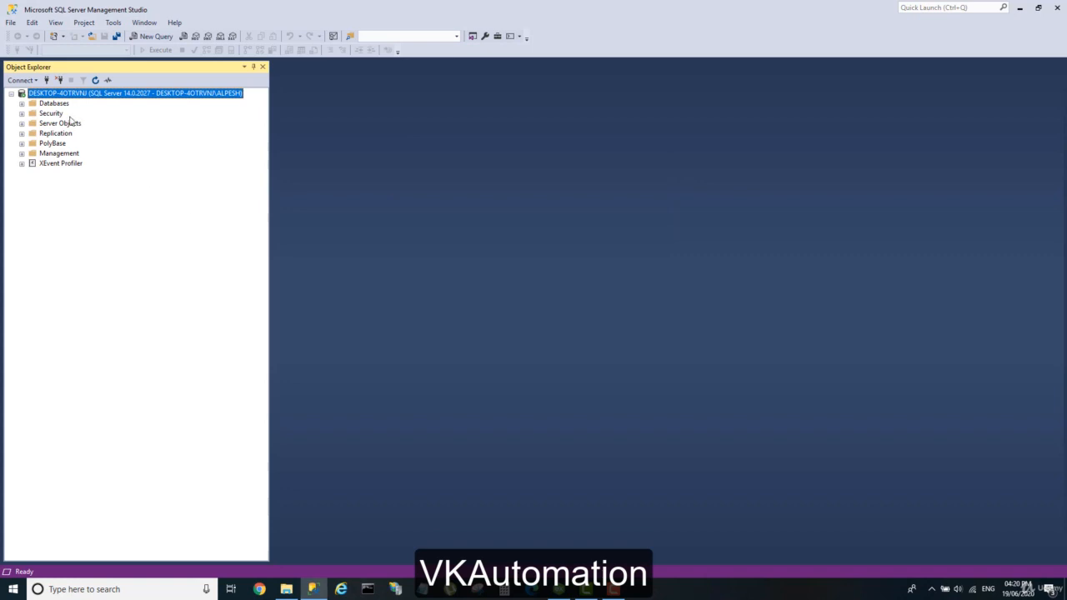
click(21, 103)
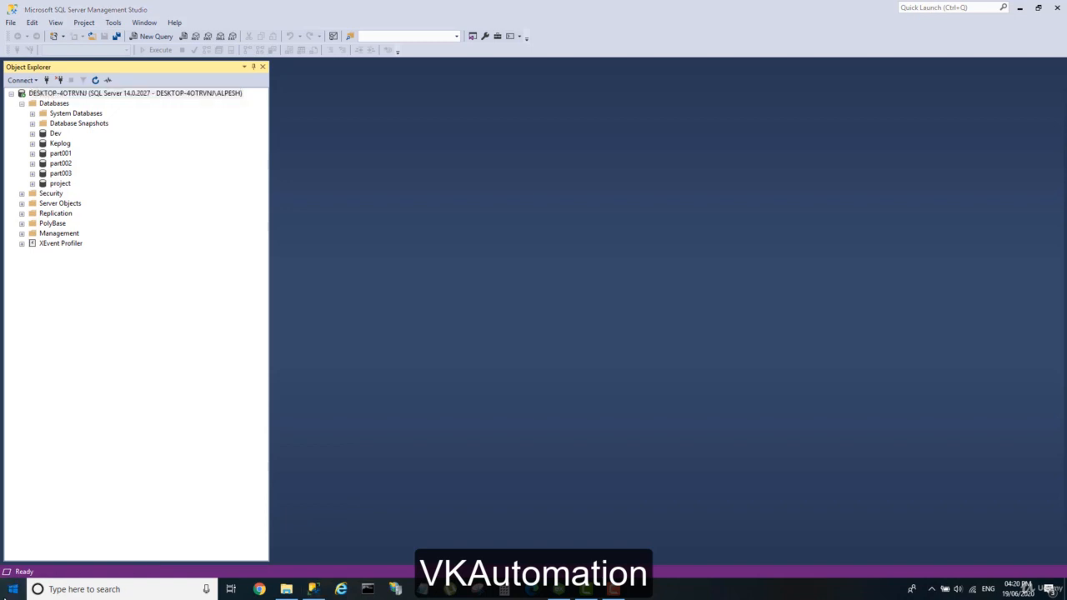
- Switch to KEPServerEX 6 Configuration and add a Data Logger log group named Kepdatalog
click(13, 589)
click(715, 415)
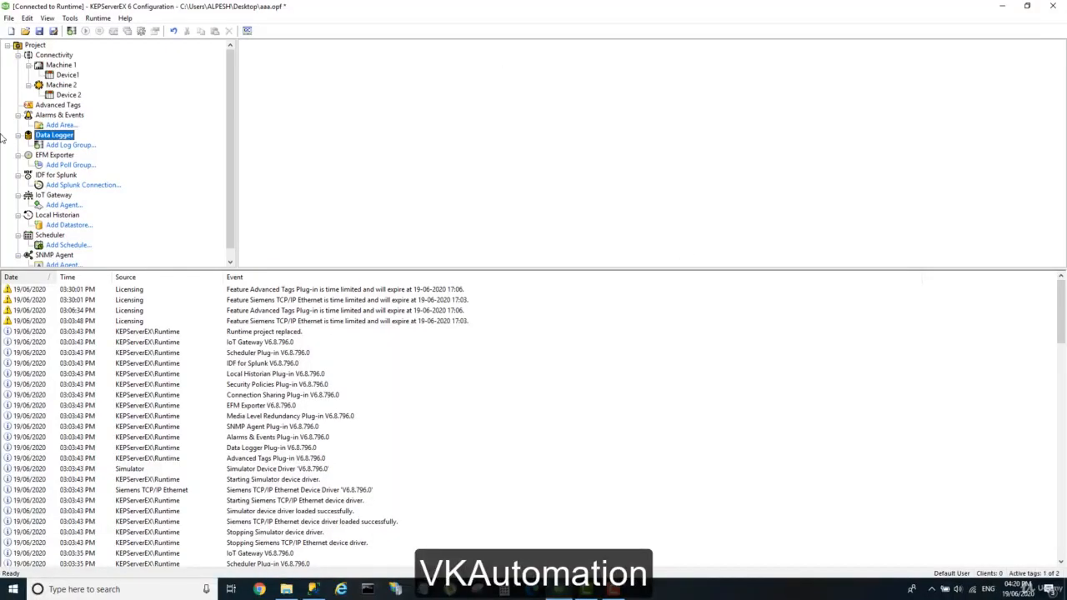
click(70, 146)
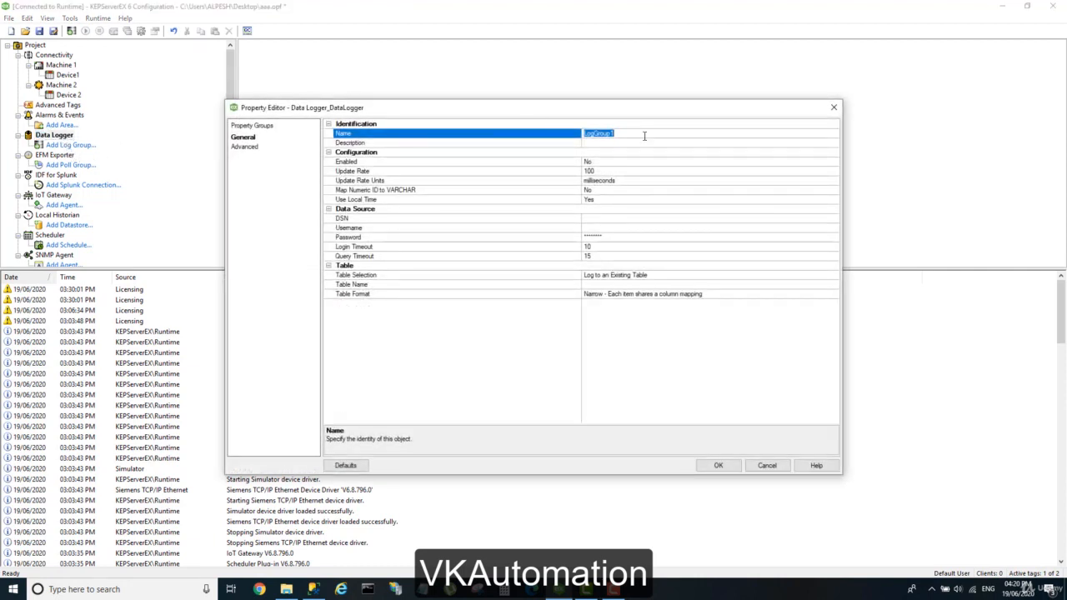
drag(644, 136, 479, 118)
text(Kepdatalog)
- Start a new system DSN for the log group's data source with the SQL Server driver and name it KepdatalogSql
click(668, 220)
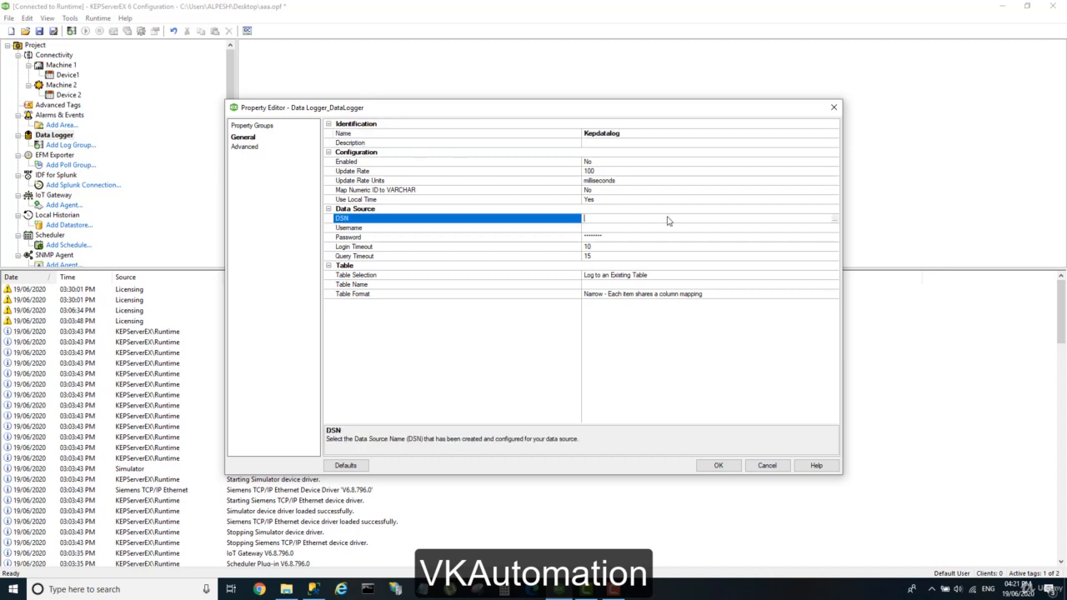
click(833, 219)
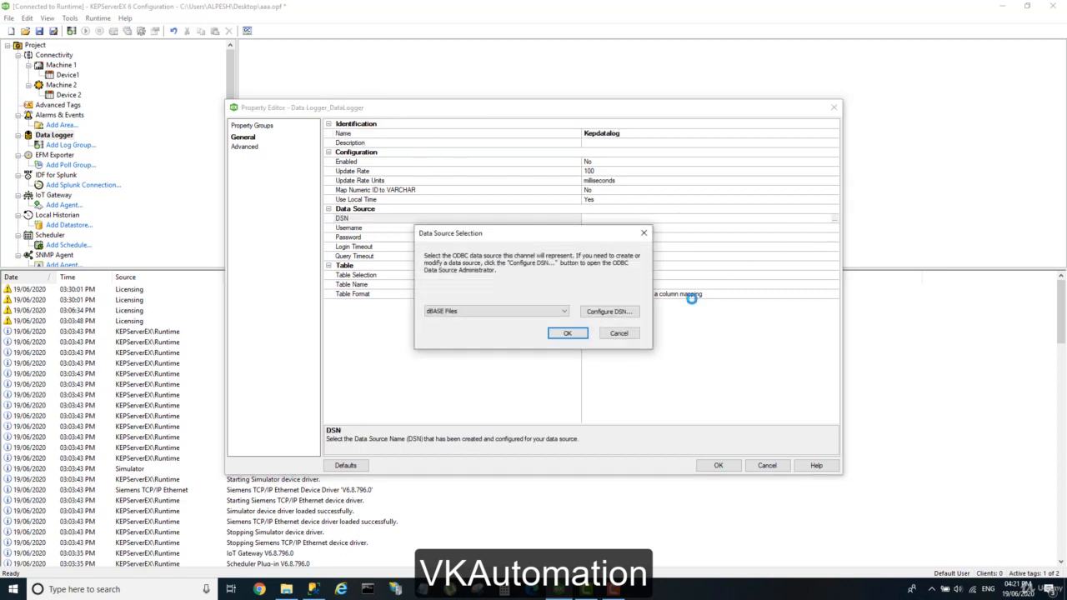
click(609, 320)
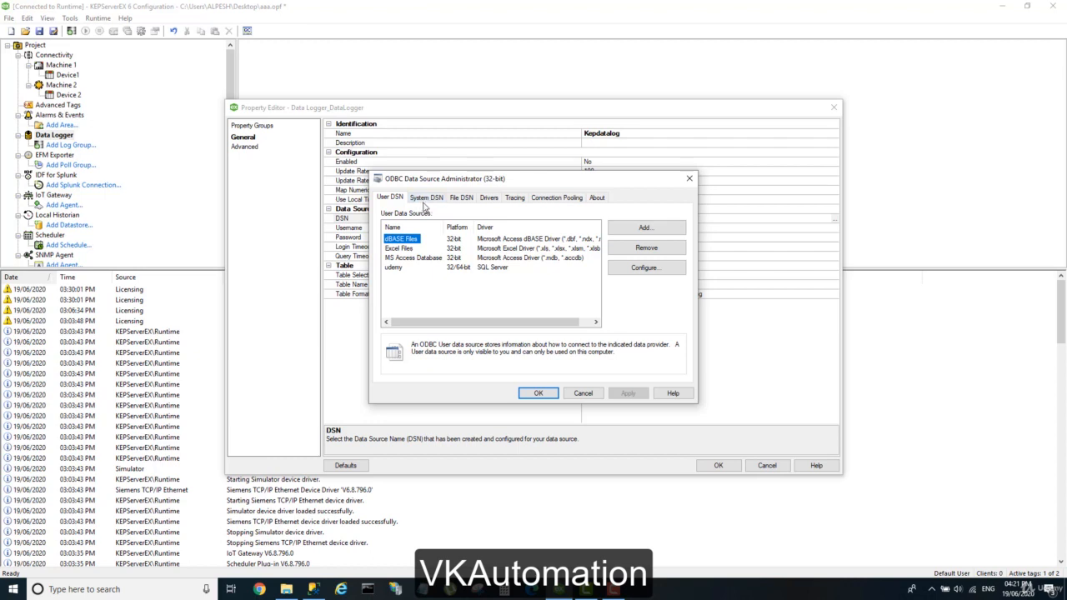
click(429, 200)
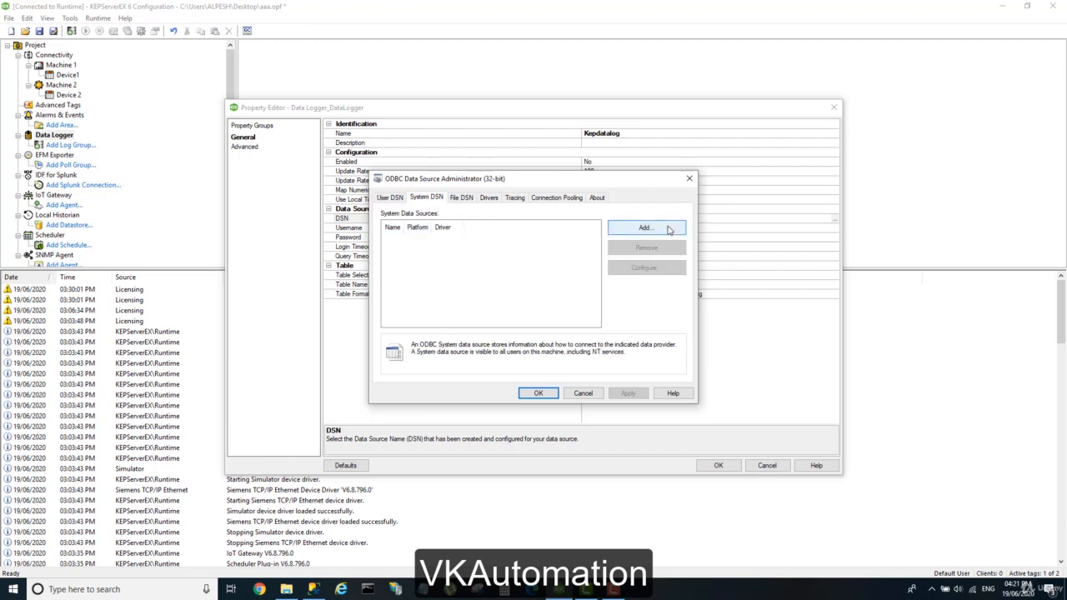
click(646, 228)
scroll(515, 296, down, 4)
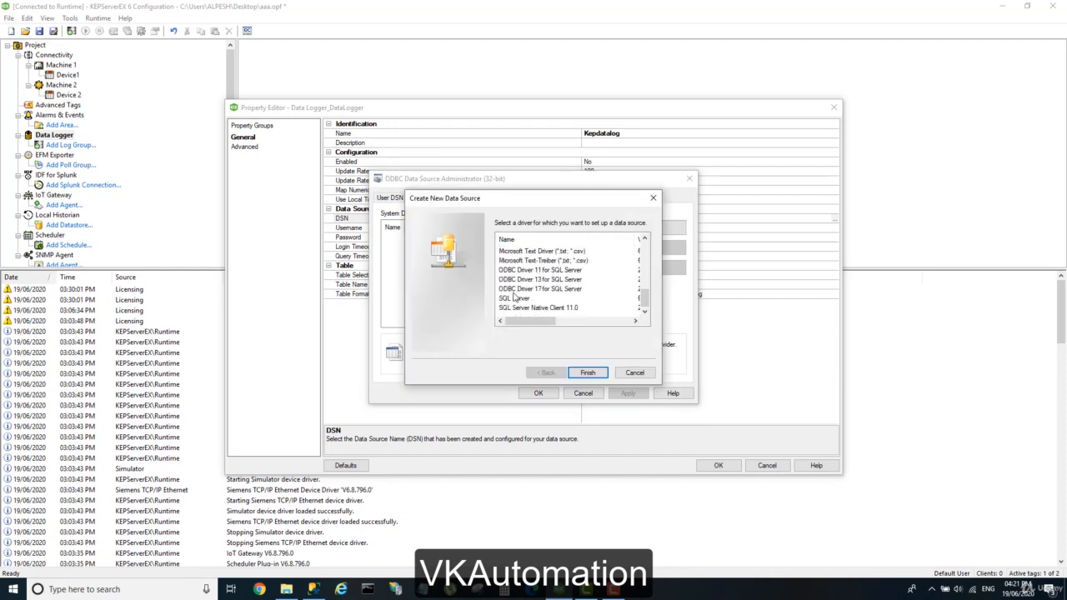
click(512, 298)
double_click(515, 299)
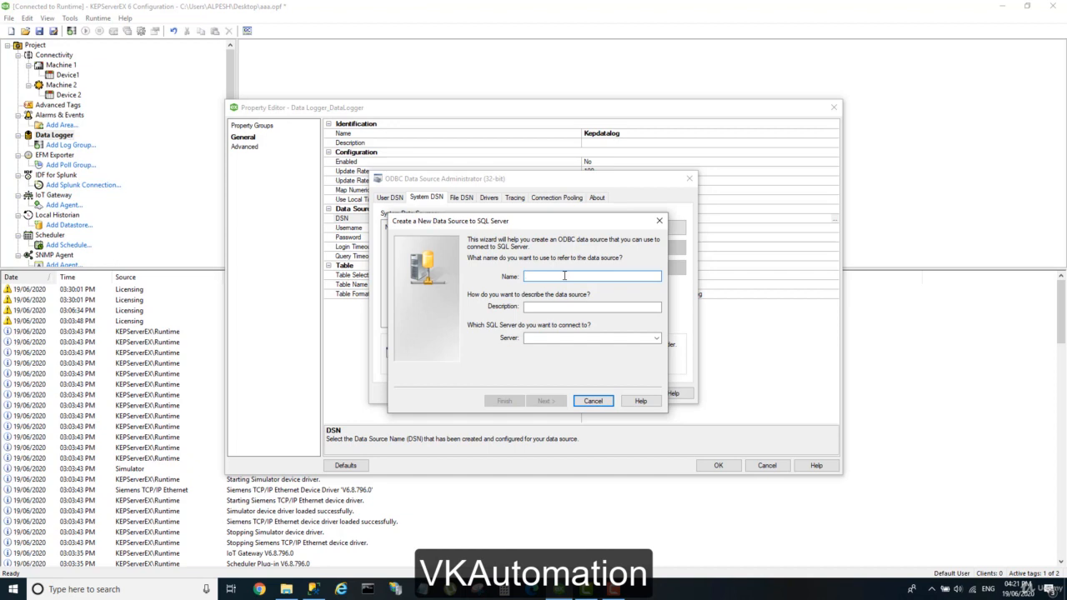
text(KepdatalogSql)
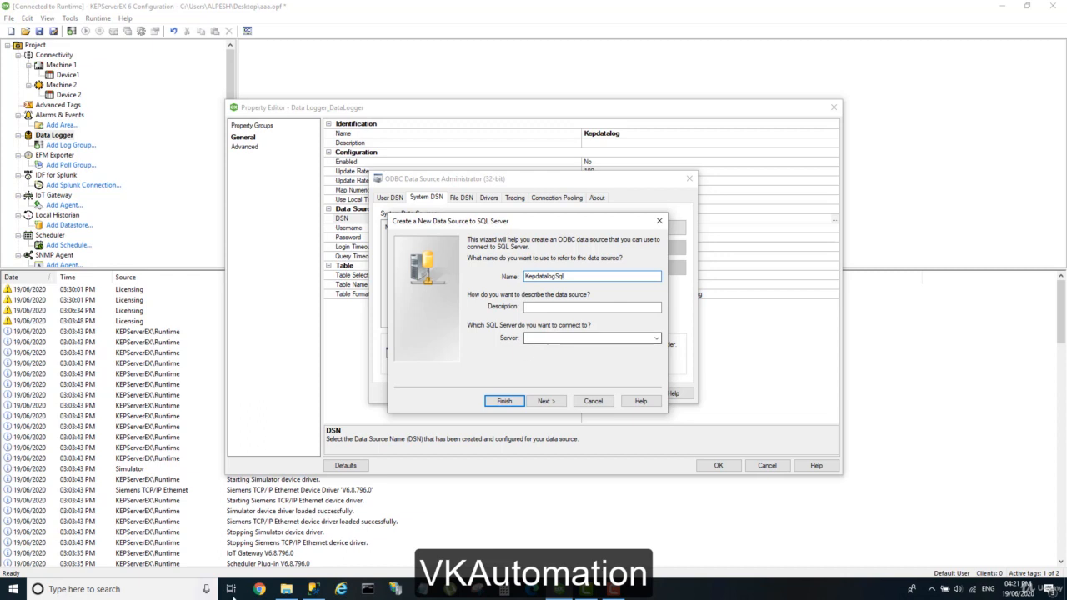
- Switch to SQL Server Management Studio and copy the server name from the server connection dialog, then cancel the dialog
click(313, 589)
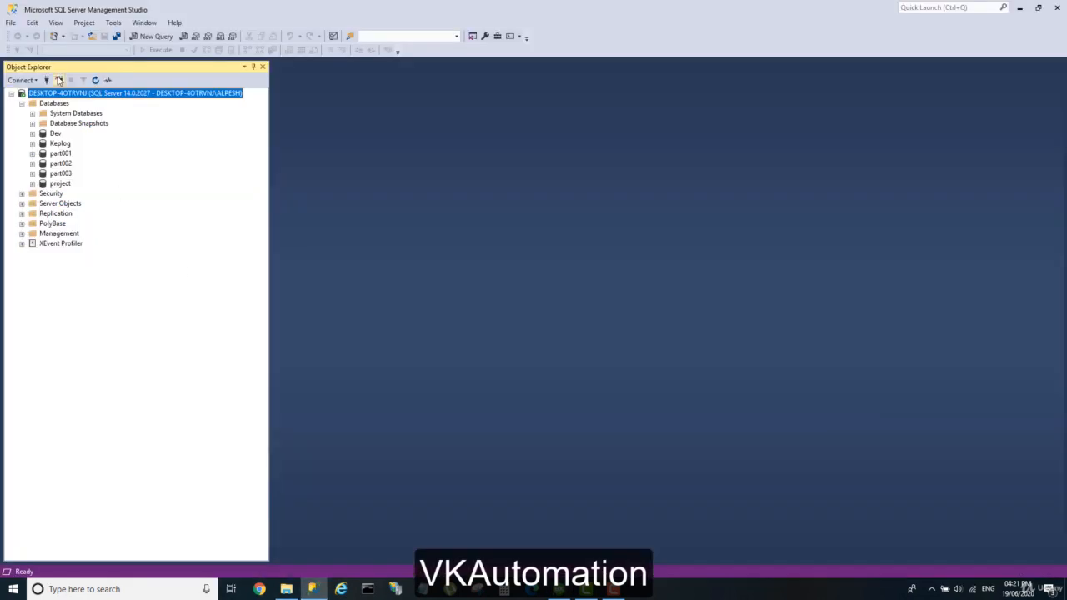
click(47, 81)
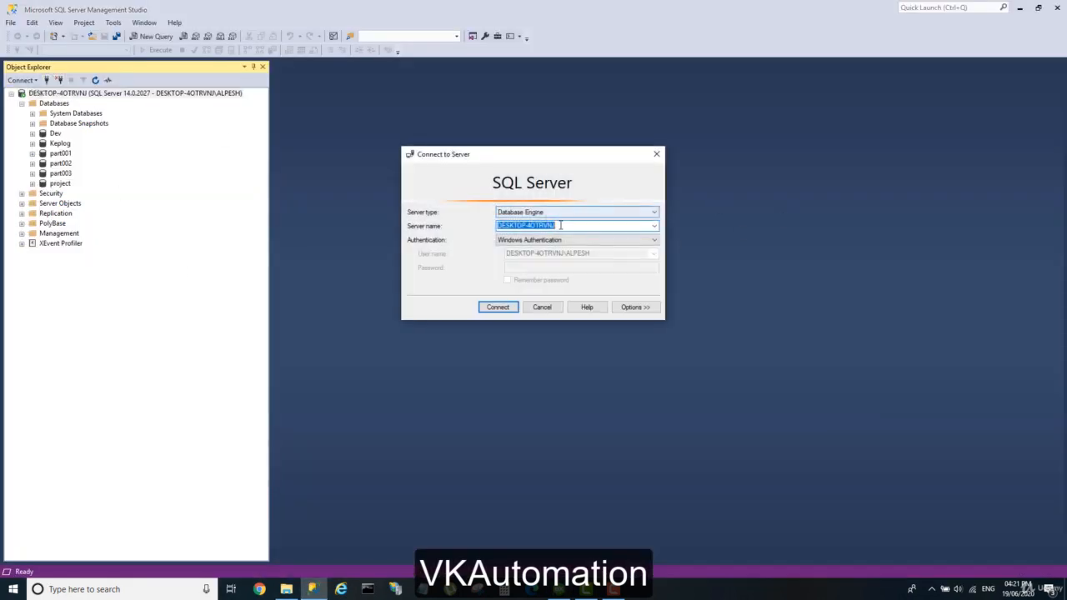
right_click(518, 225)
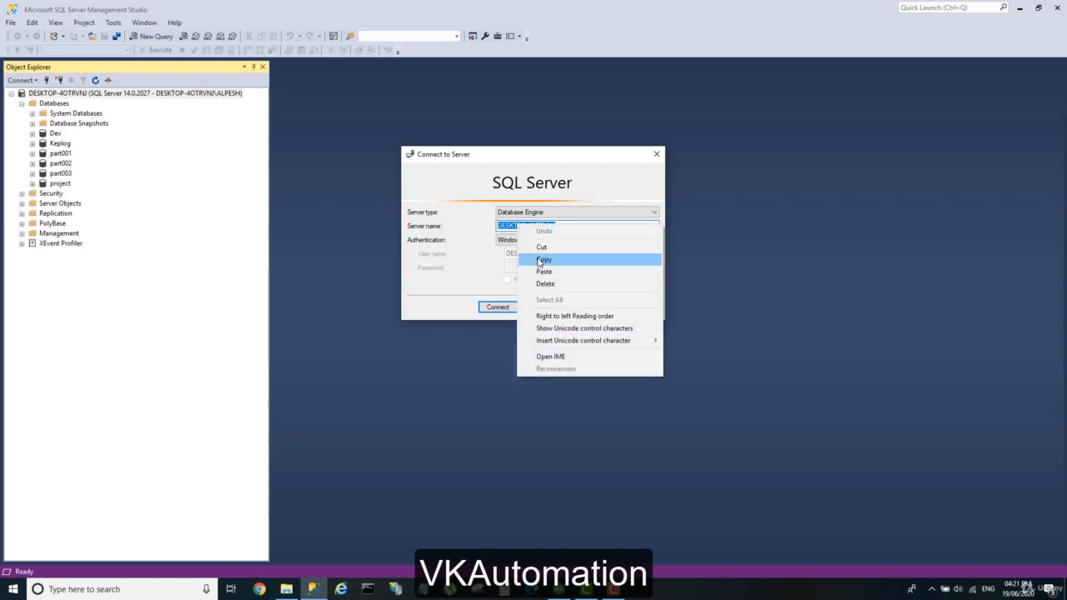
click(538, 260)
click(542, 307)
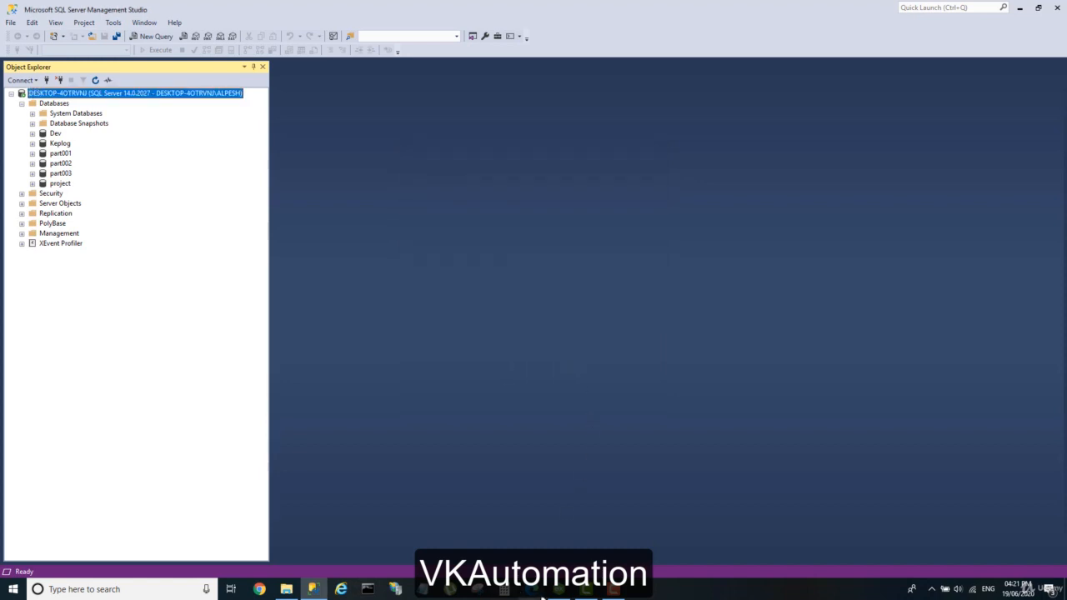
- Return to KEPServerEX, paste the copied name as the data source's SQL Server and accept Windows NT authentication
key(alt+Tab)
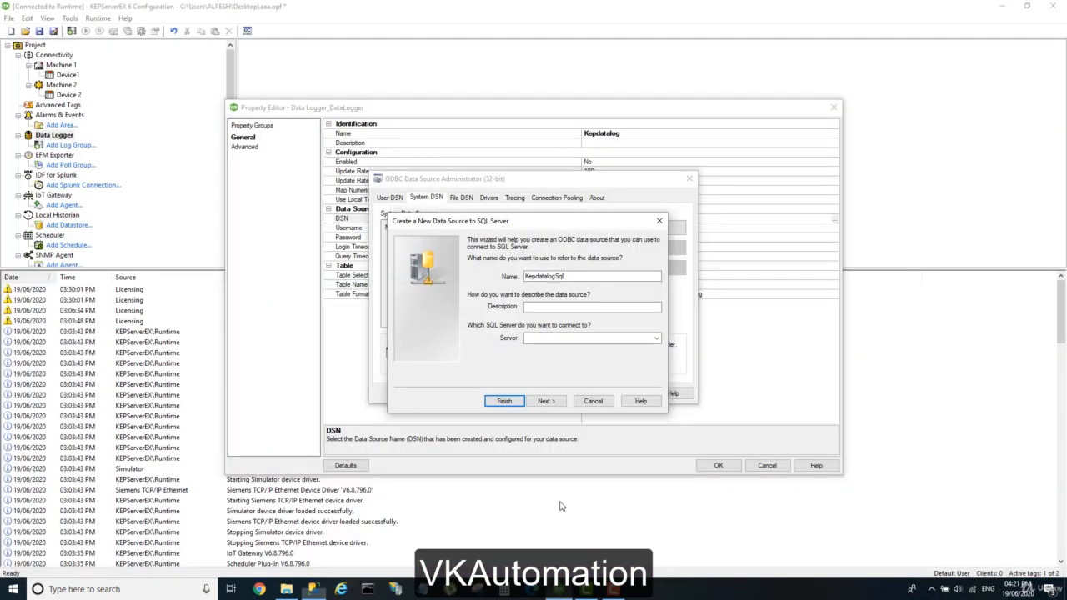
right_click(566, 338)
click(594, 383)
click(546, 400)
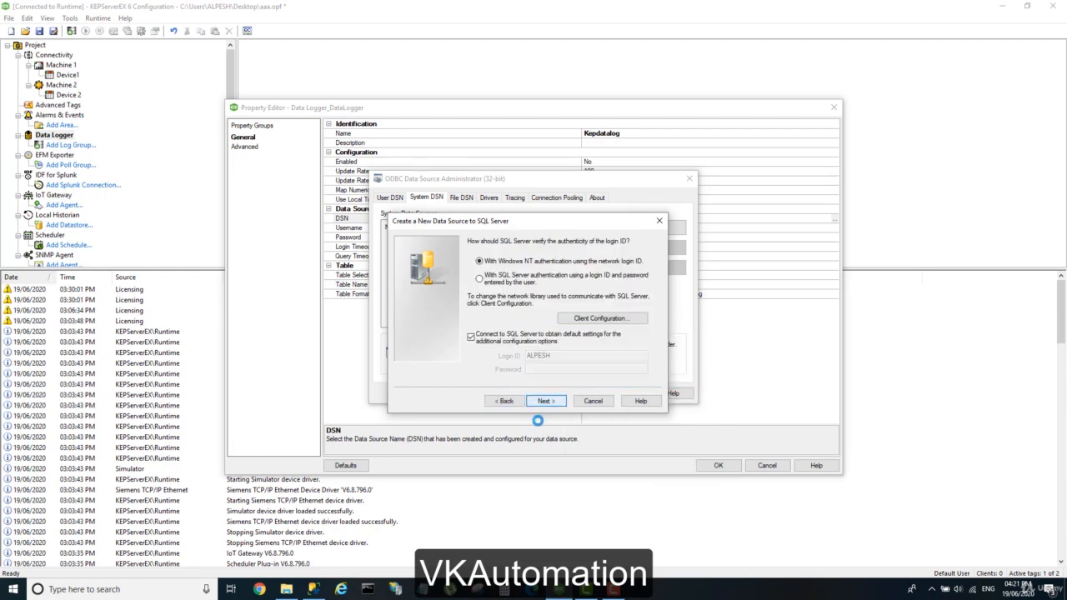
click(549, 405)
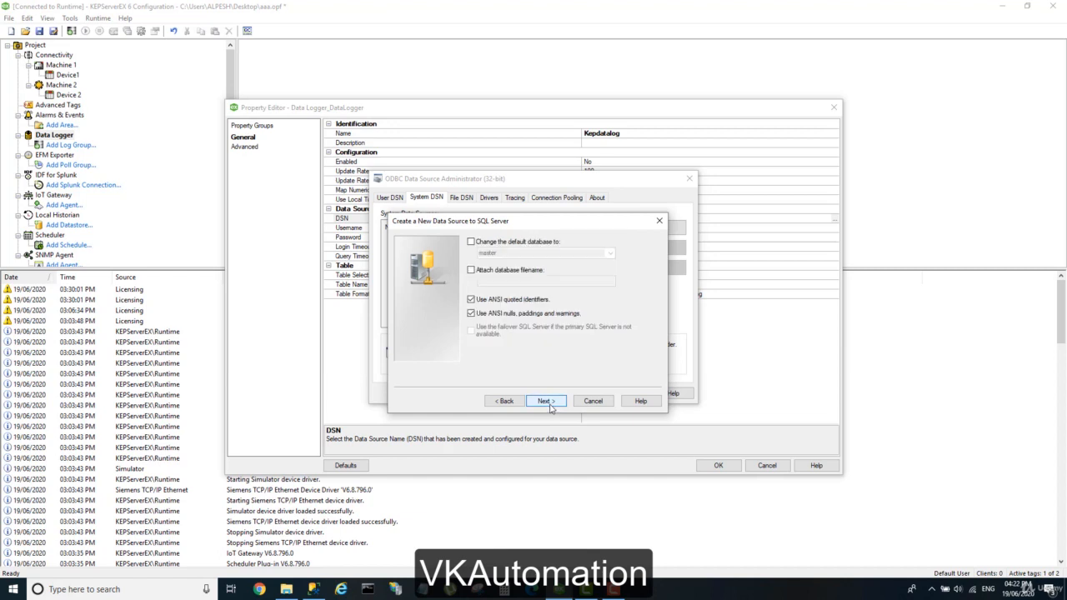
- Change the data source's default database to Keplog and finish the wizard with the remaining default options
click(538, 245)
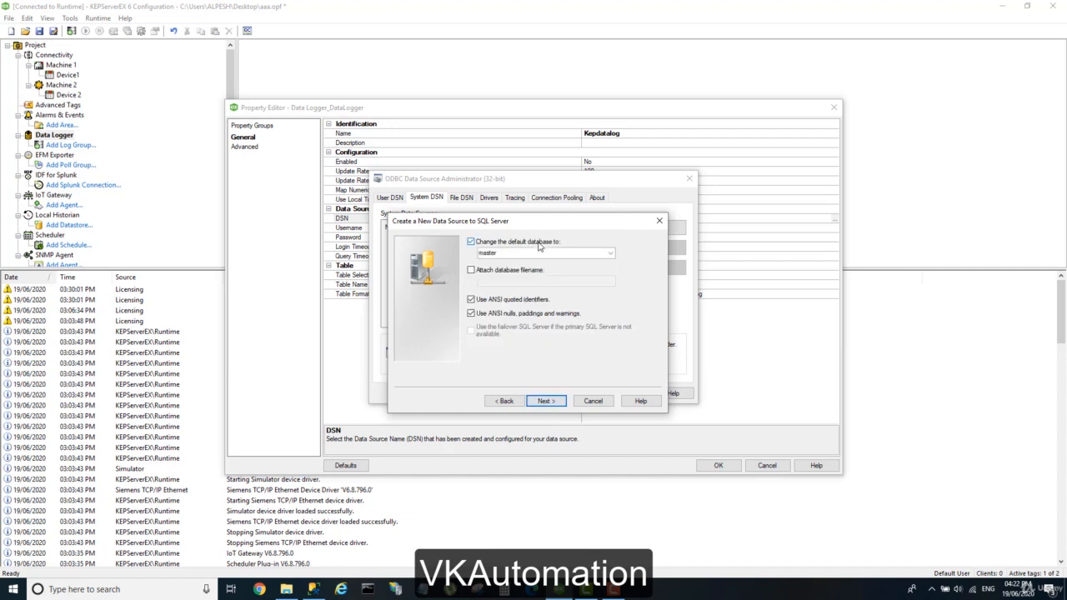
click(610, 253)
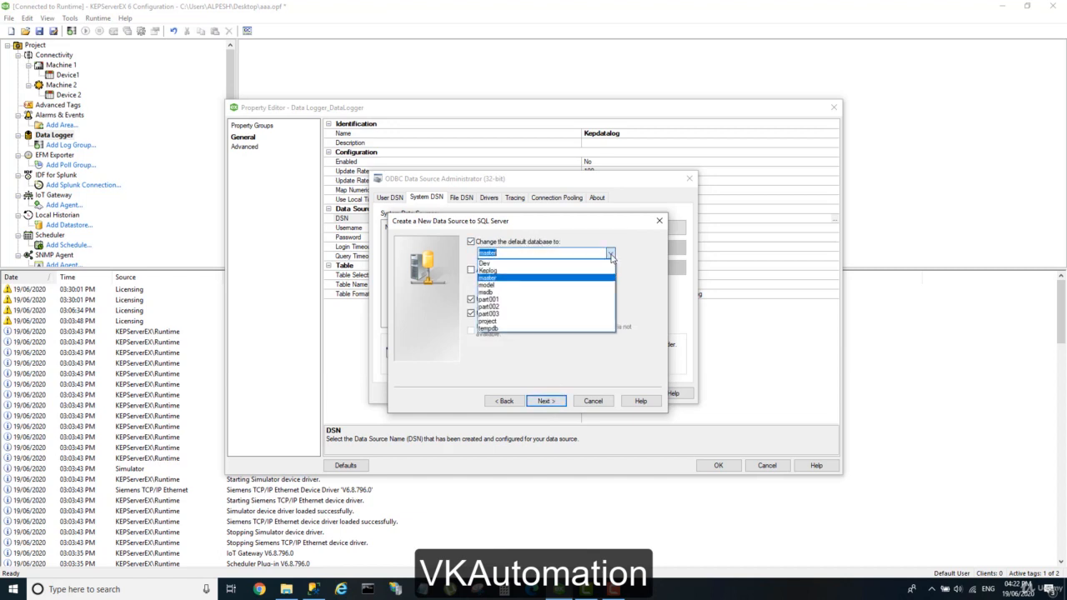
click(539, 272)
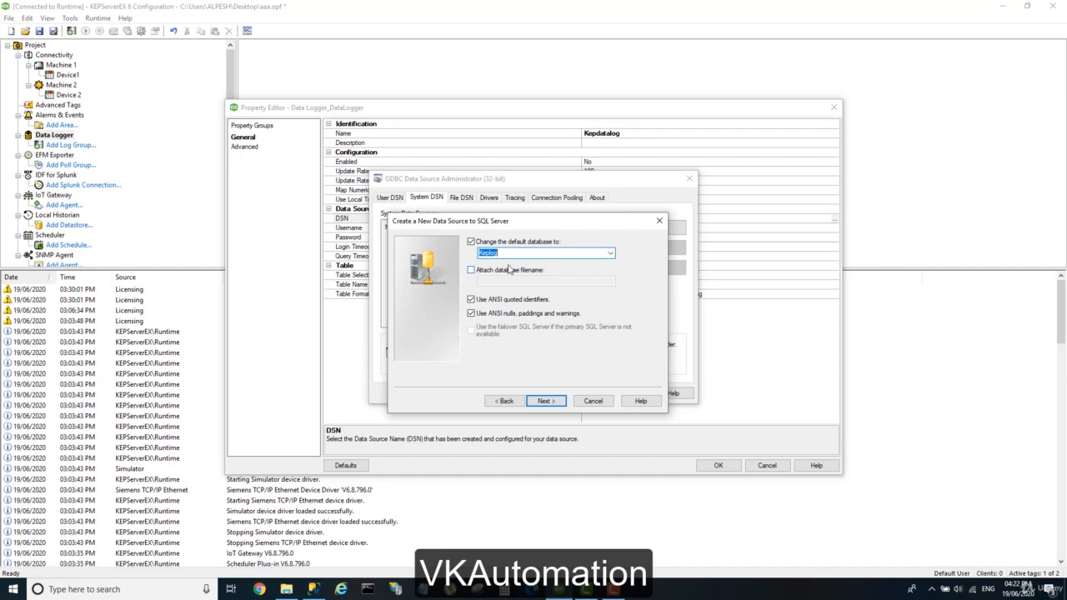
click(530, 402)
click(545, 401)
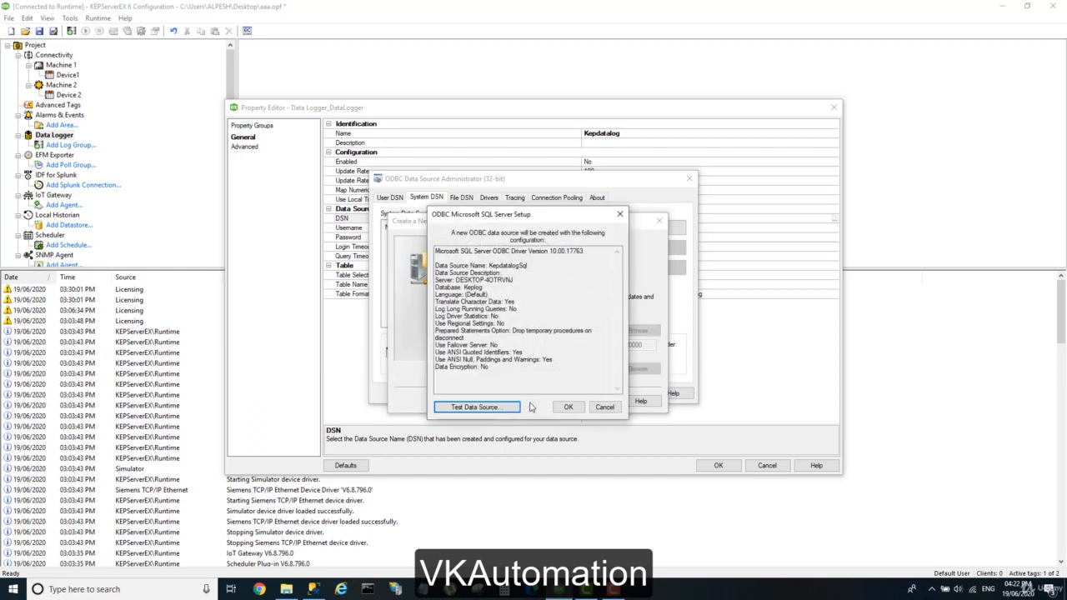
- Test the KepdatalogSql data source connection, save the data source and close the ODBC administrator
click(476, 408)
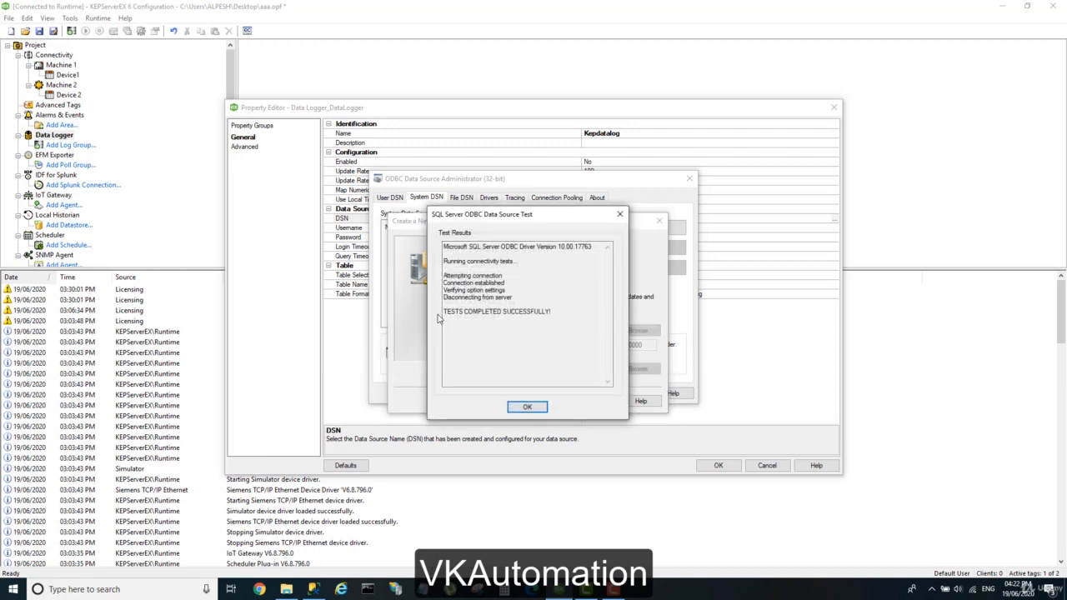
drag(443, 311, 558, 309)
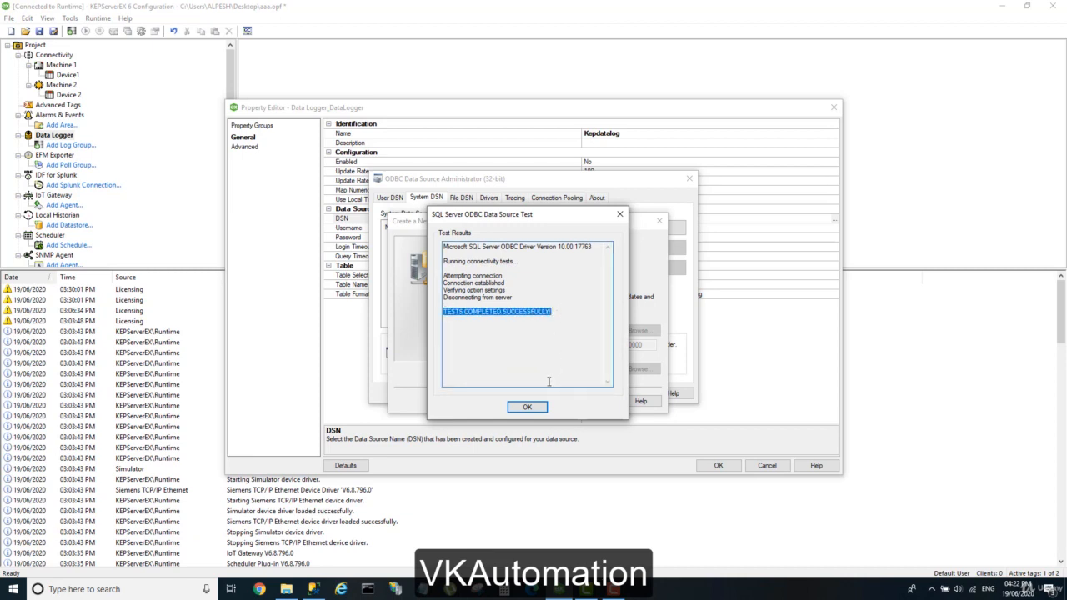
click(528, 407)
click(564, 406)
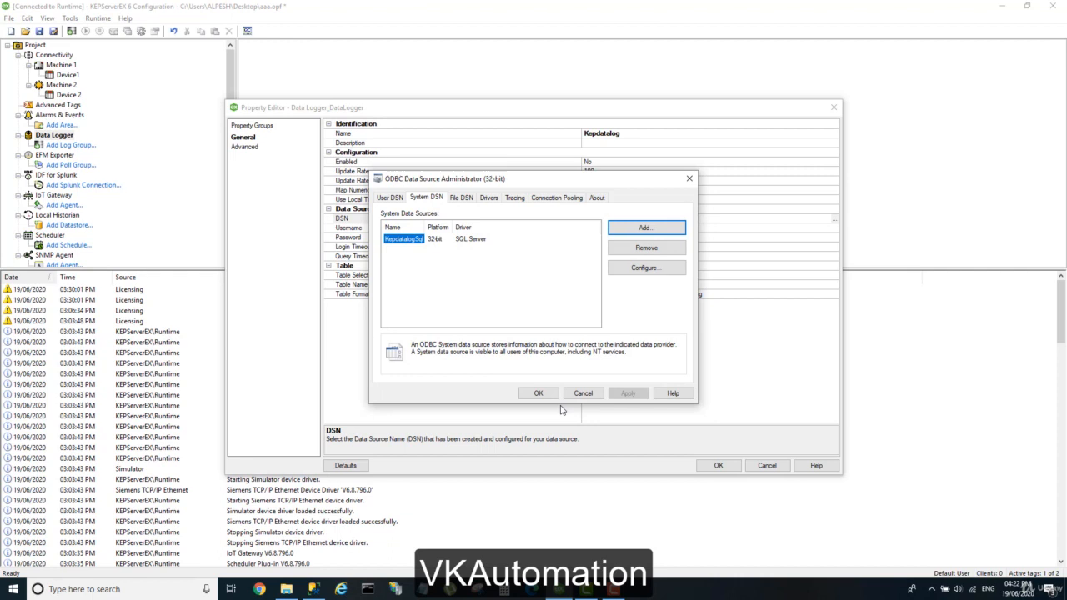
click(538, 395)
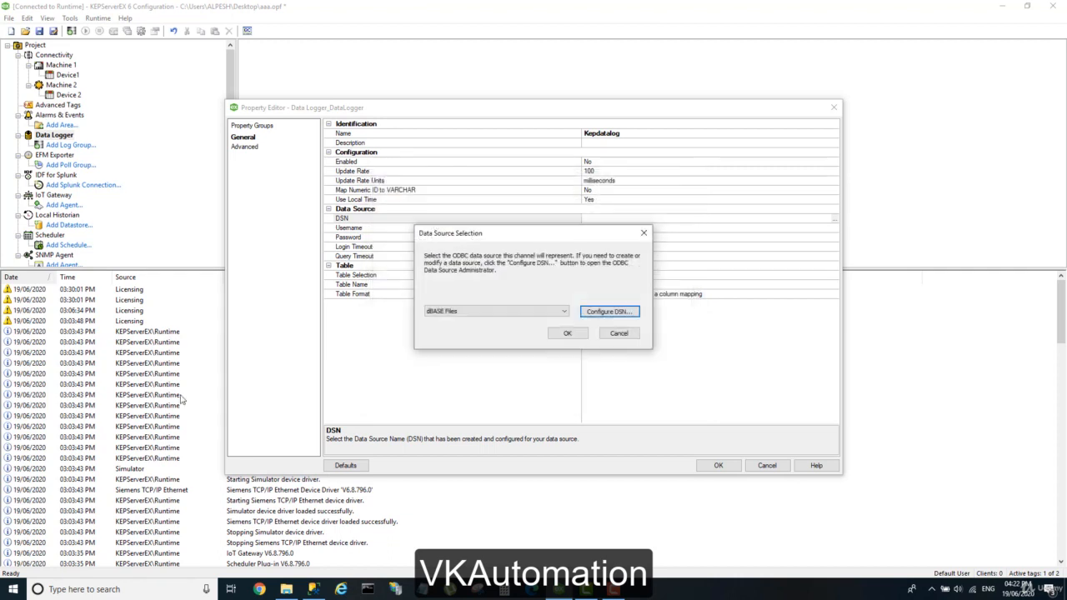
- Choose KepdatalogSql as the DSN of the Kepdatalog log group
click(565, 312)
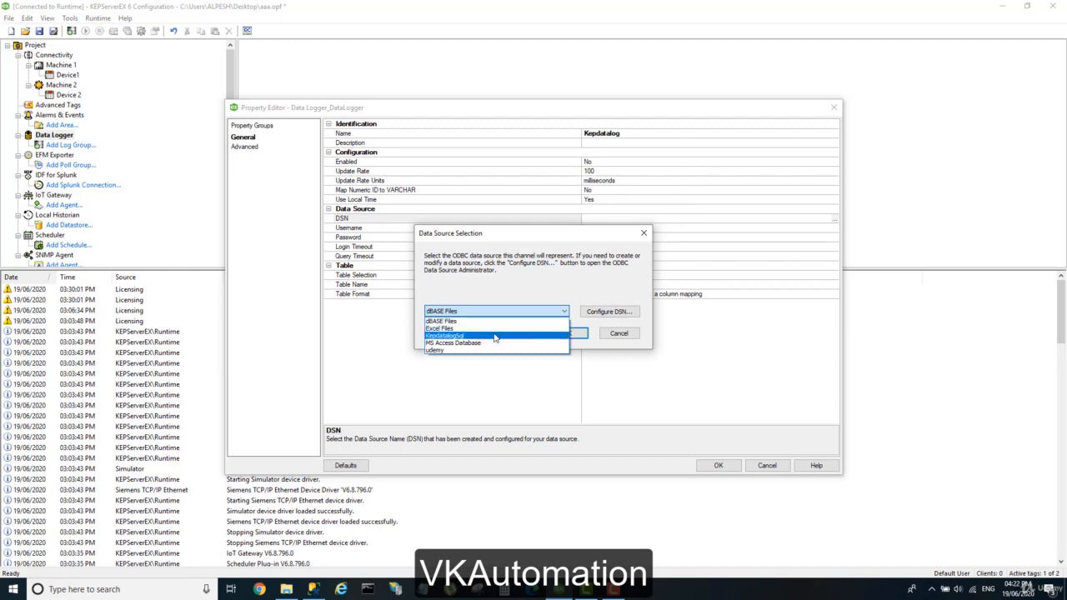
click(495, 337)
click(564, 335)
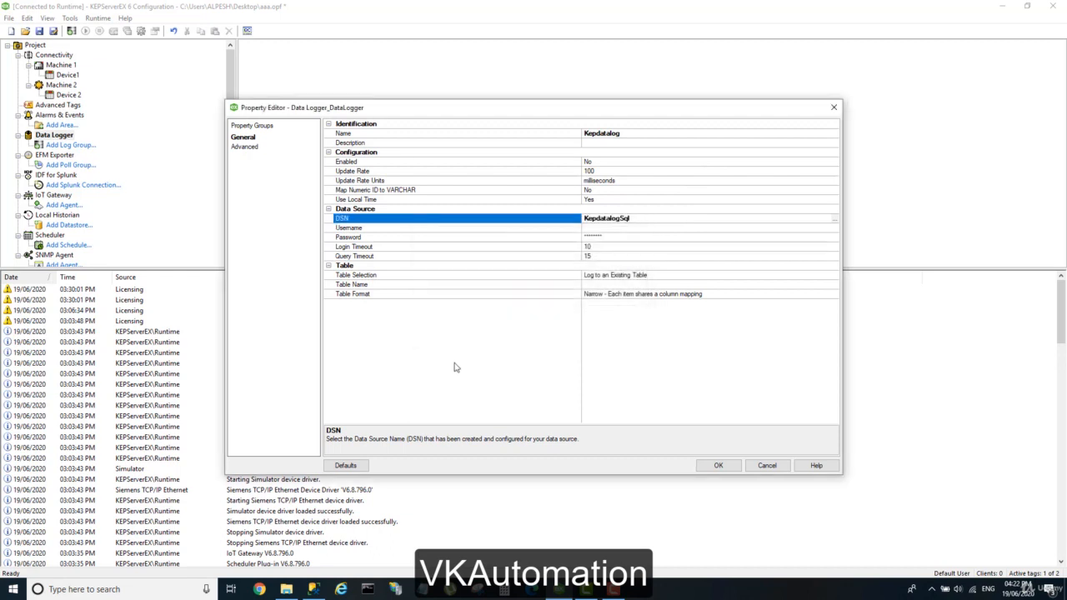
- Set the table selection to create a new table once and always append to it, and name the table keplogtable
click(788, 276)
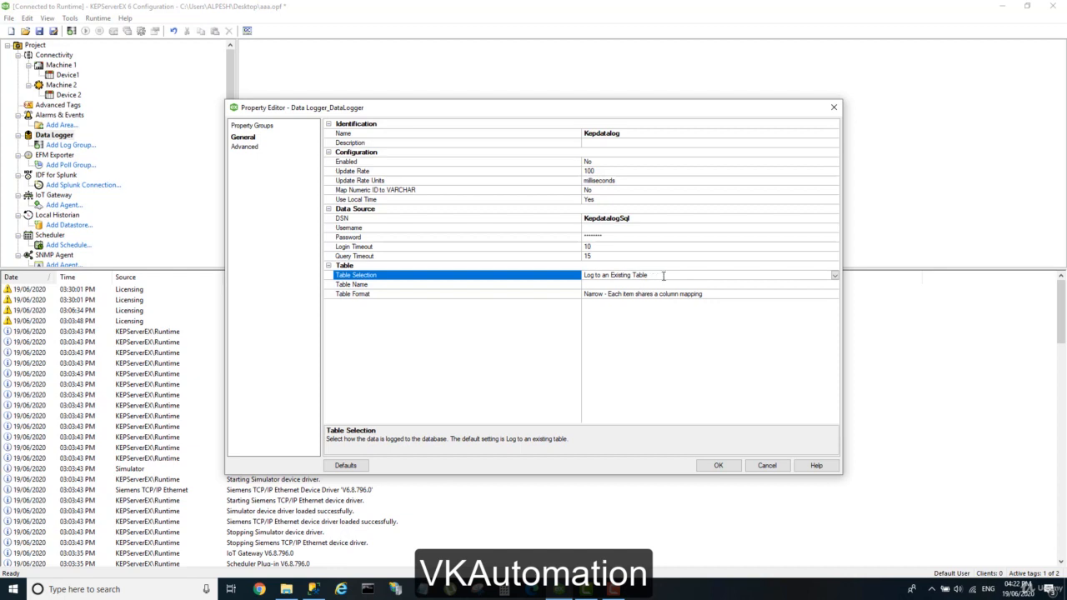
click(835, 276)
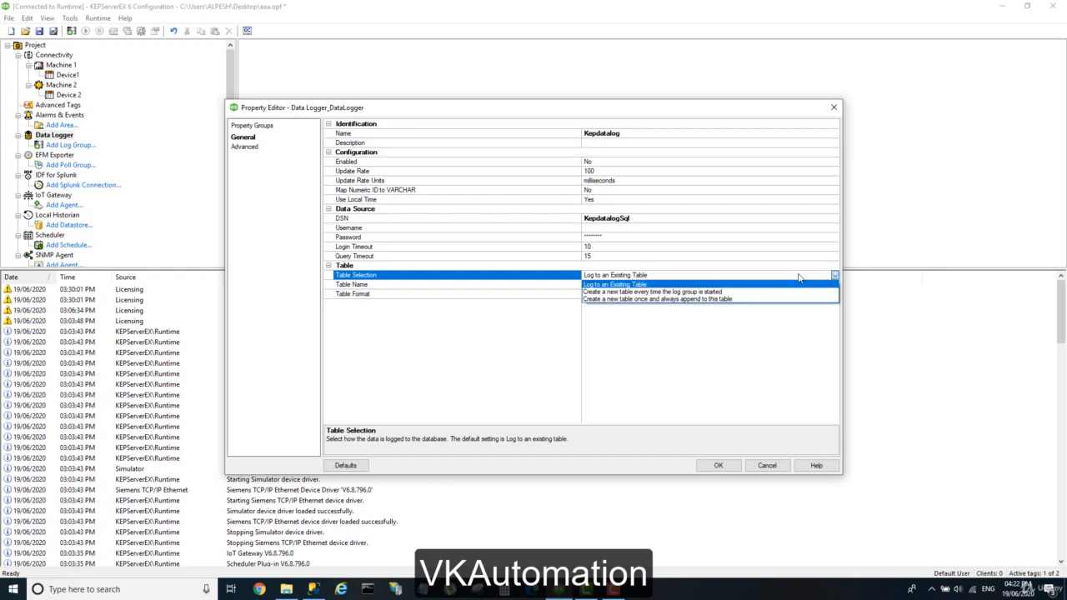
click(703, 298)
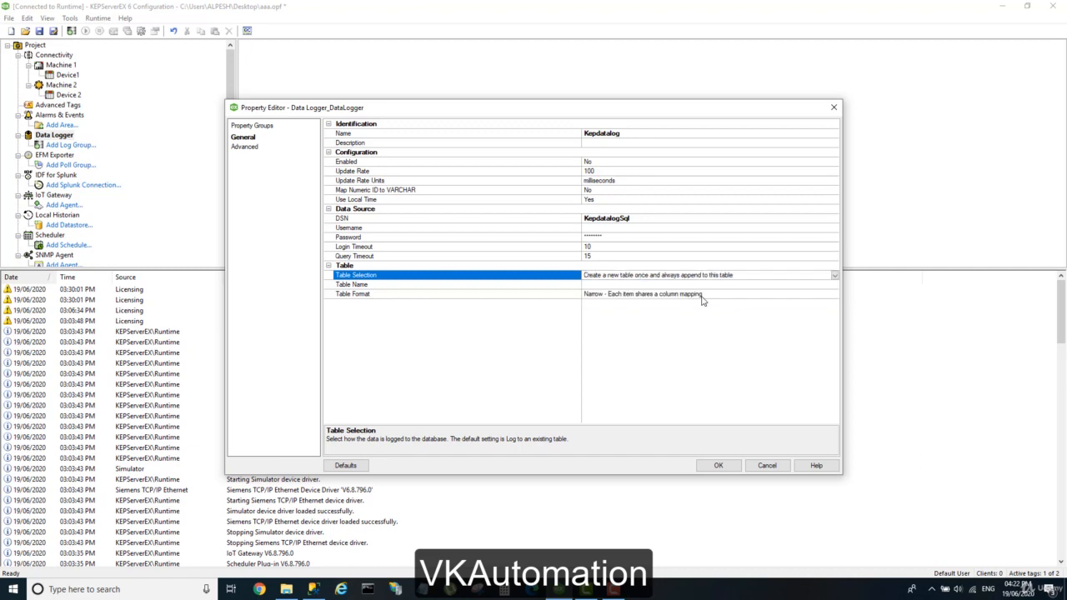
click(809, 287)
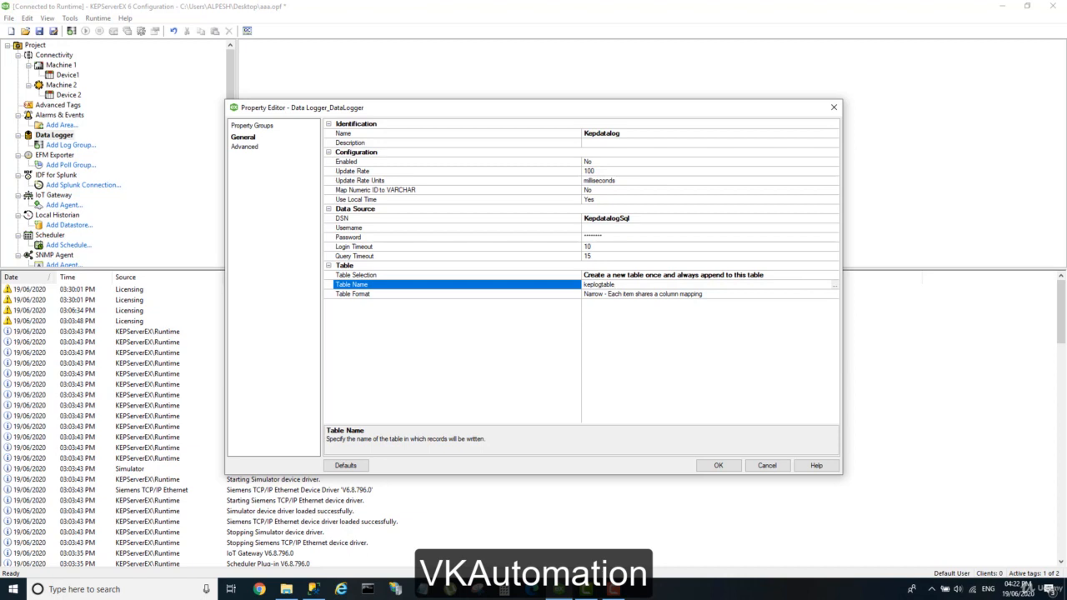
- Set the table format to Wide - Each item gets its own column mapping and save the new log group
click(796, 296)
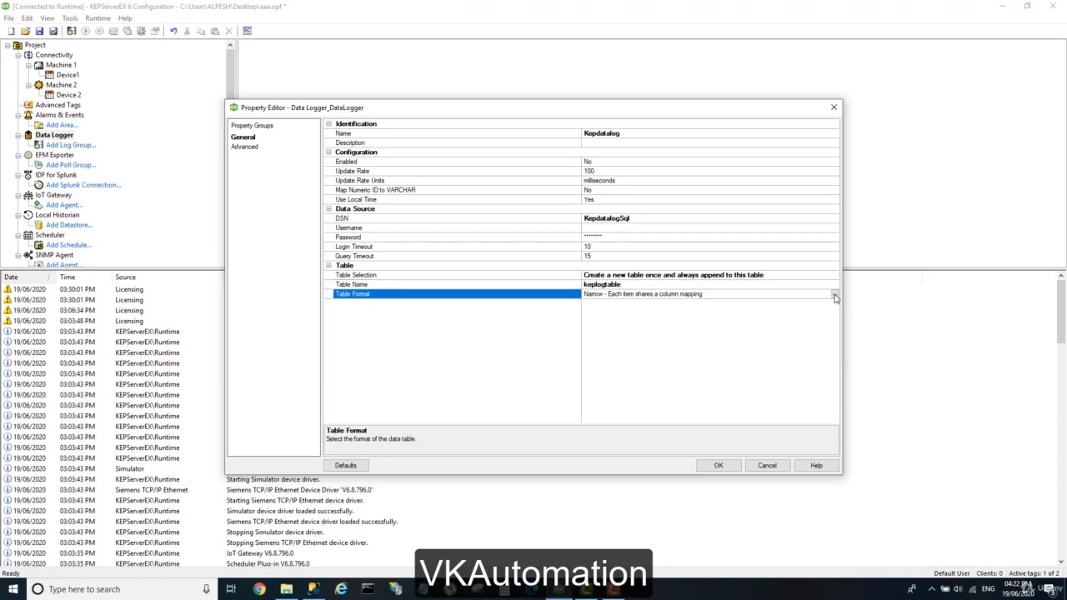
click(835, 295)
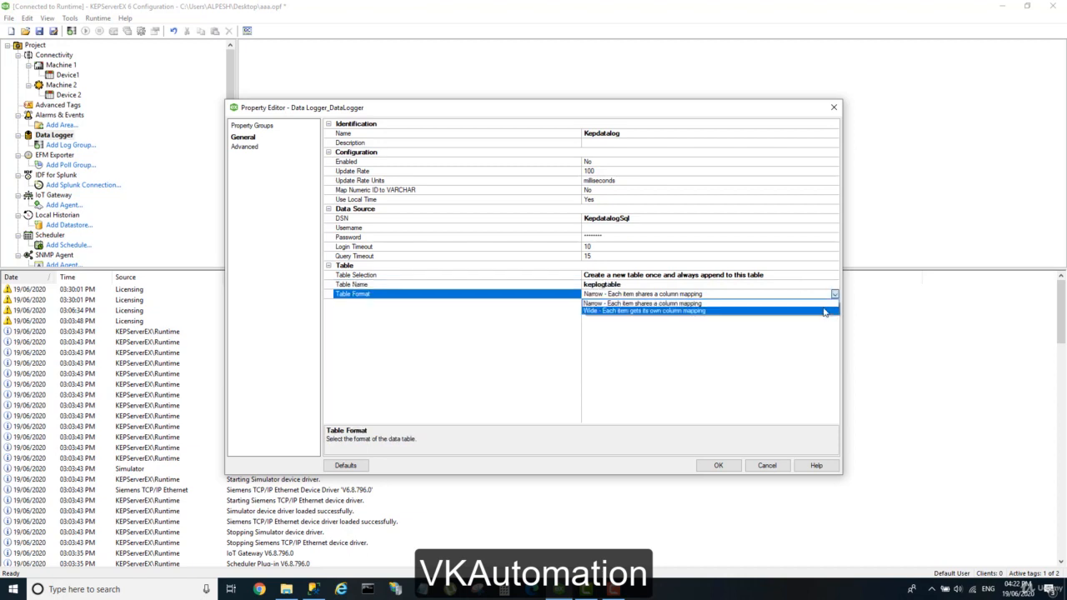
click(824, 311)
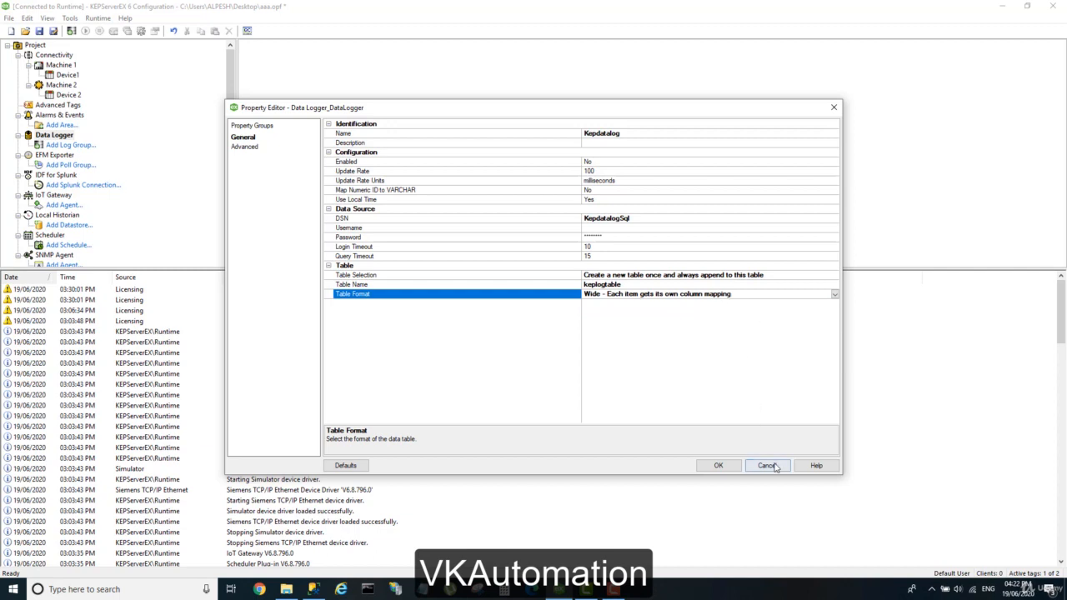
click(718, 466)
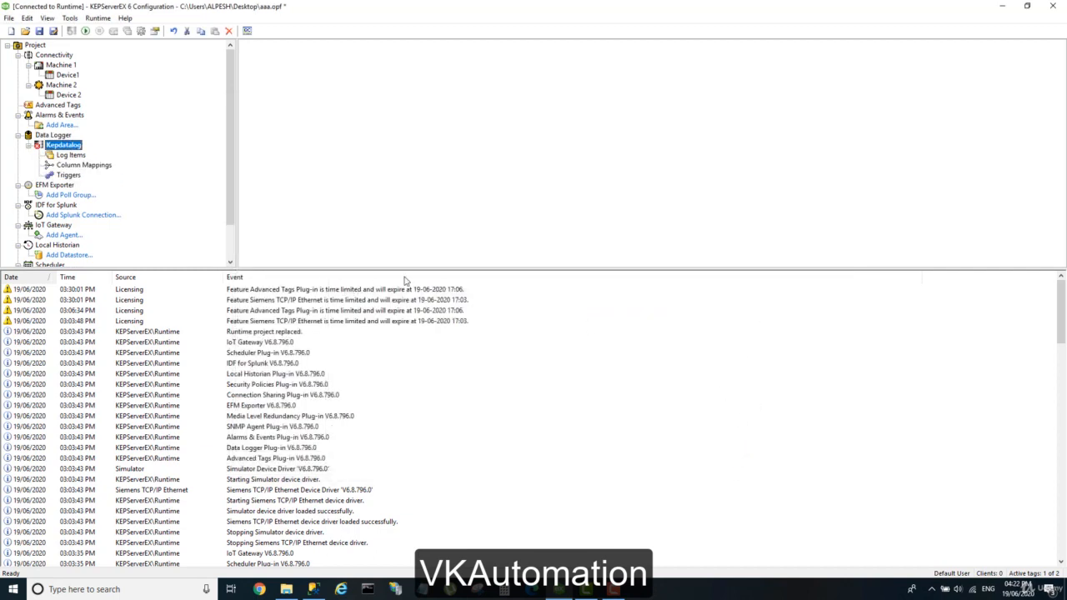
click(75, 166)
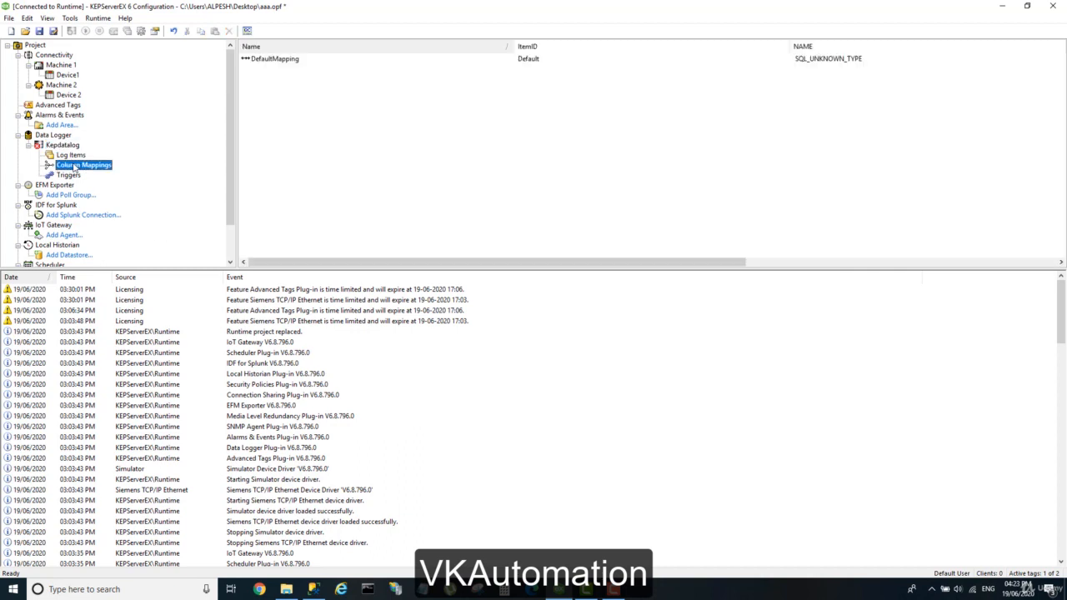
double_click(278, 60)
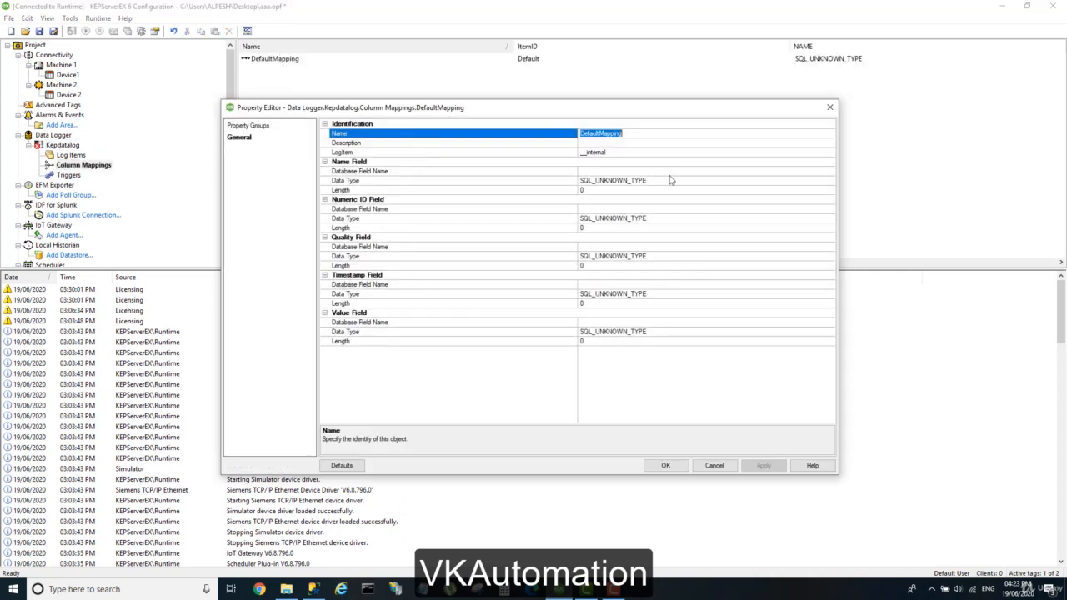
click(821, 182)
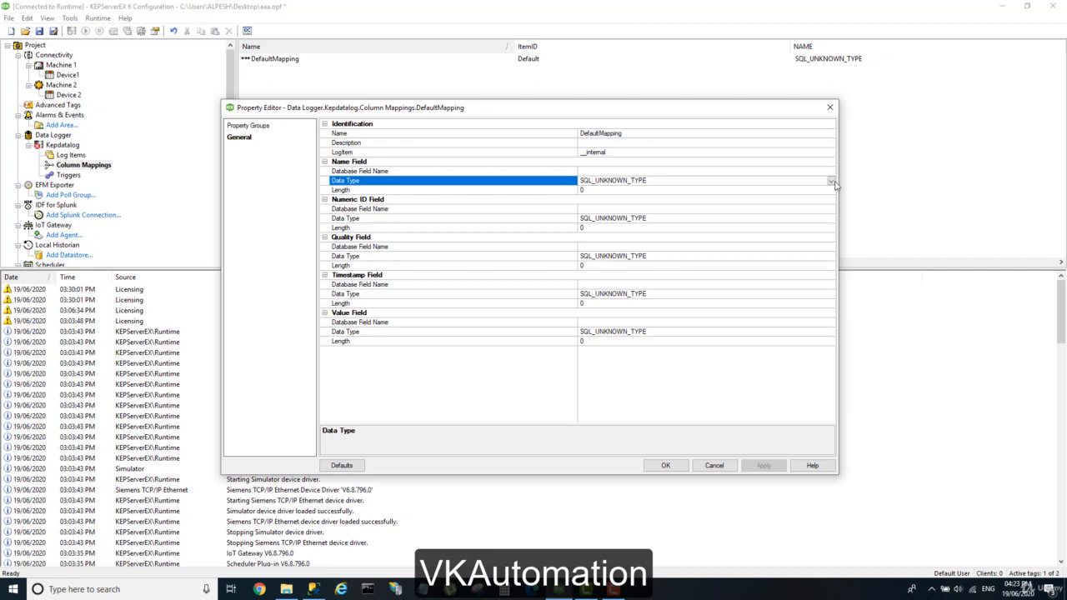
click(831, 181)
click(835, 183)
click(708, 466)
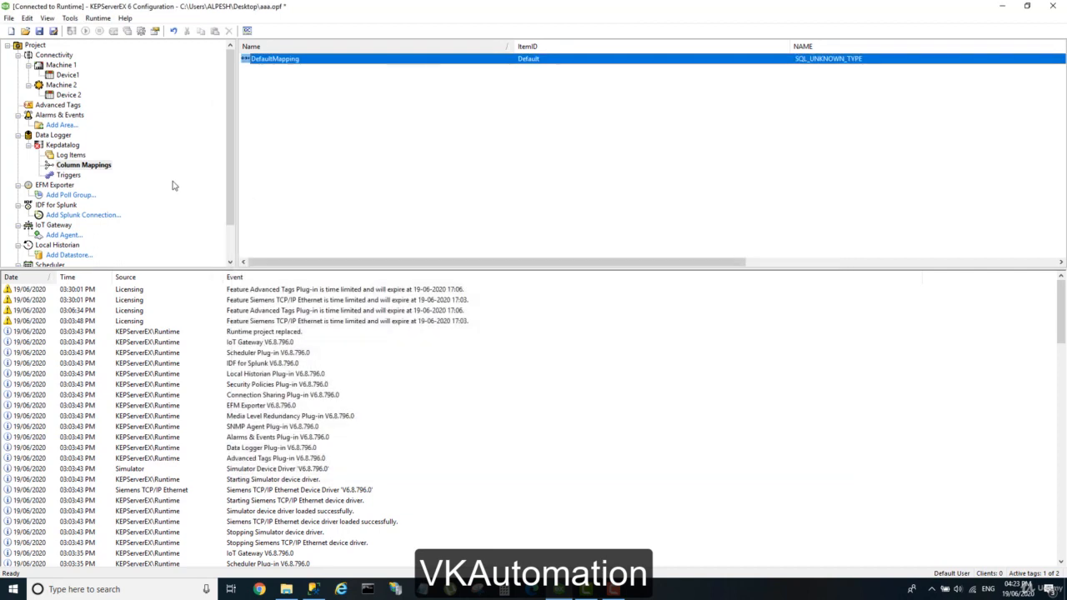
- Change the Kepdatalog log group's table format to Narrow - Each item shares a column mapping and apply it
click(65, 145)
right_click(65, 145)
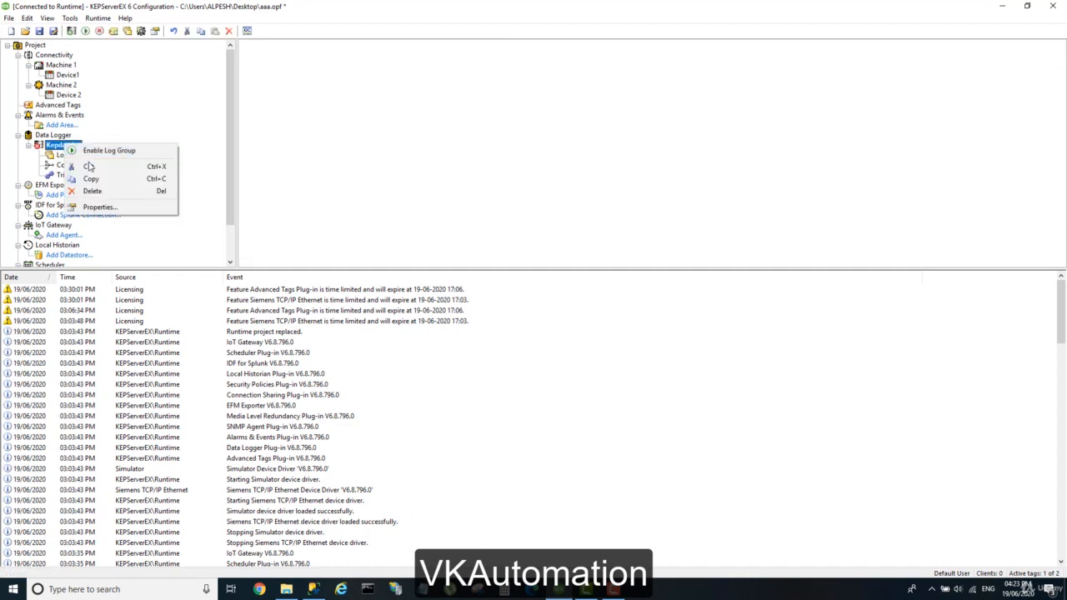
click(96, 208)
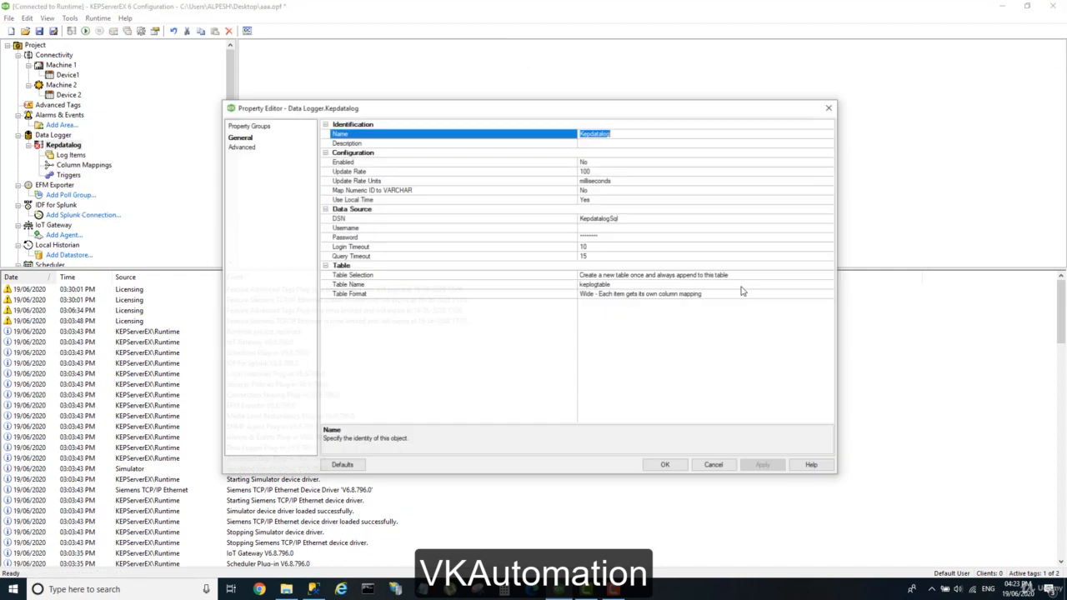
click(830, 294)
click(831, 295)
click(829, 303)
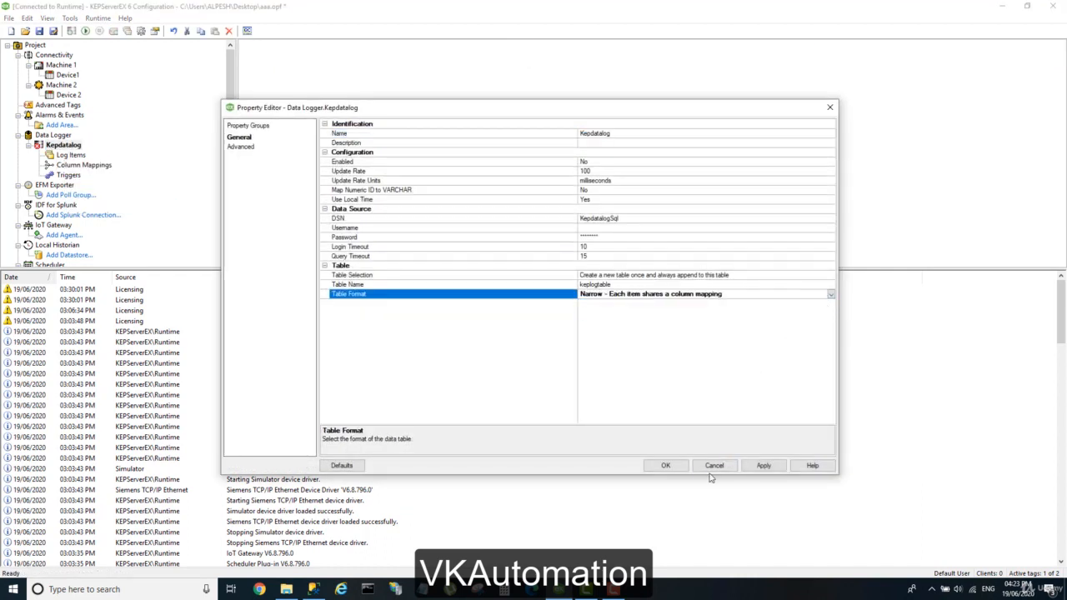
click(760, 467)
click(677, 467)
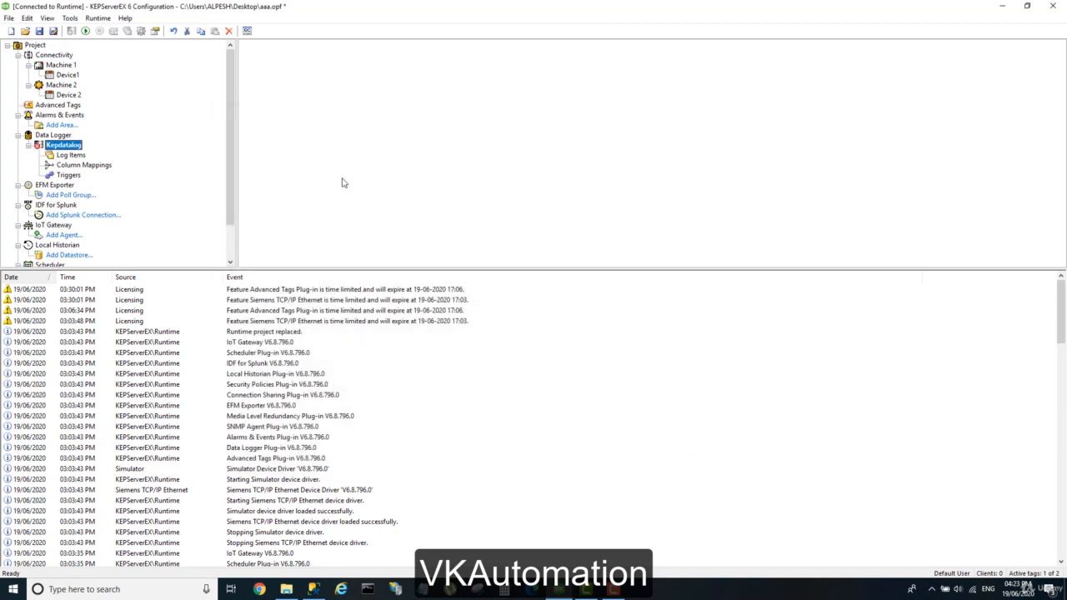
- Add a log item to Kepdatalog with the tag Machine 2.Device 2.Tempreture as its item ID
click(75, 155)
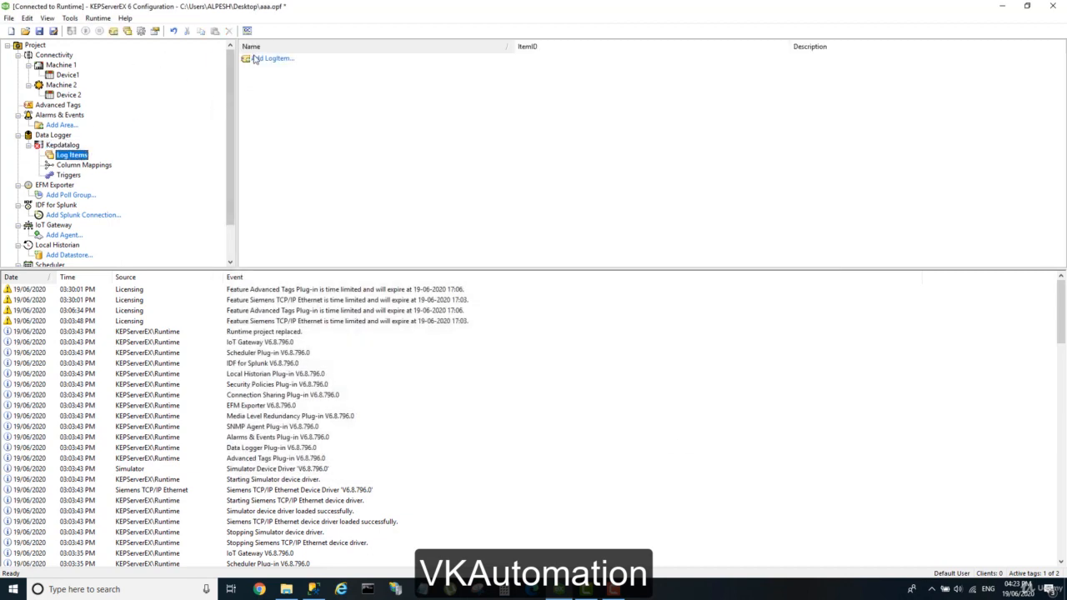
click(256, 60)
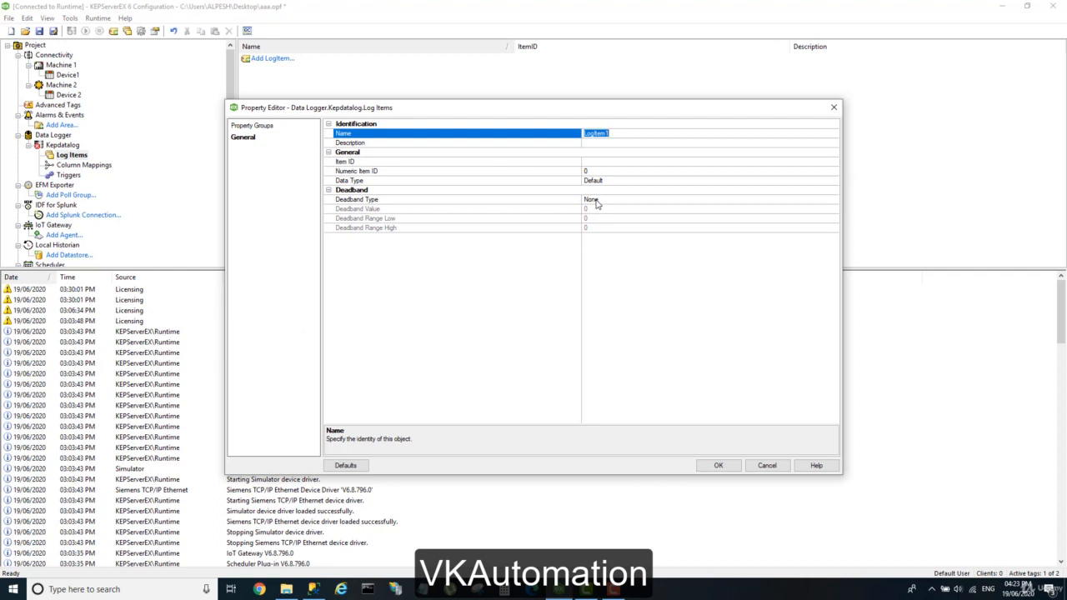
click(834, 163)
click(834, 162)
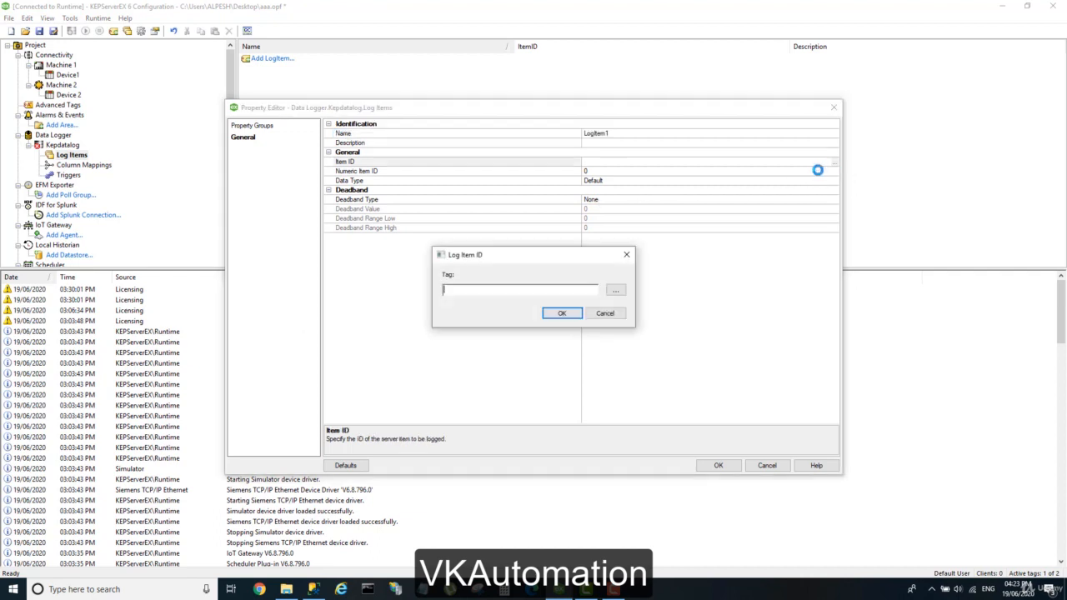
click(615, 290)
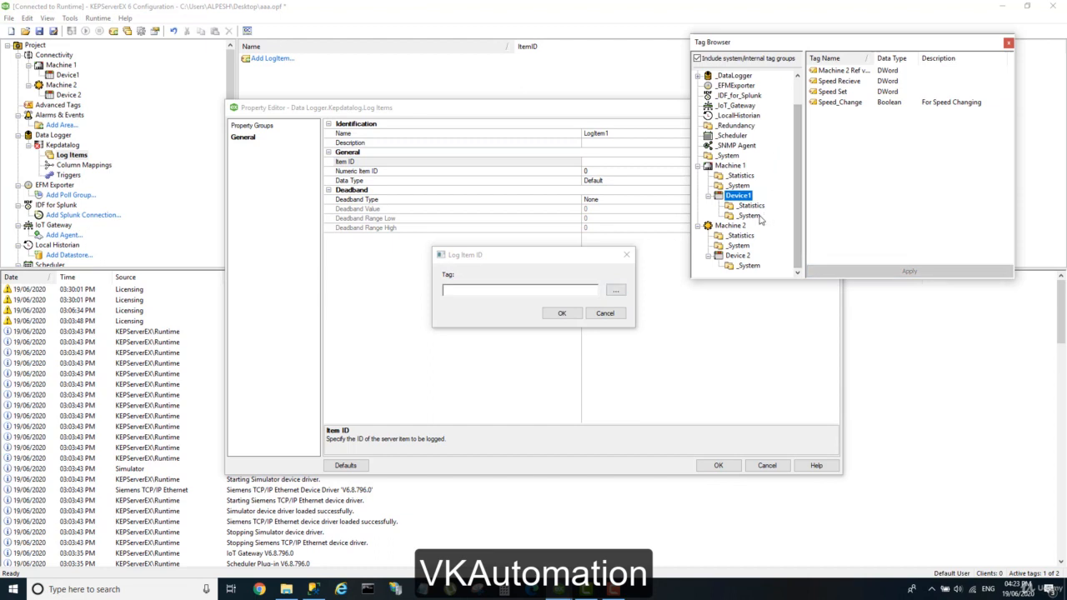
click(741, 258)
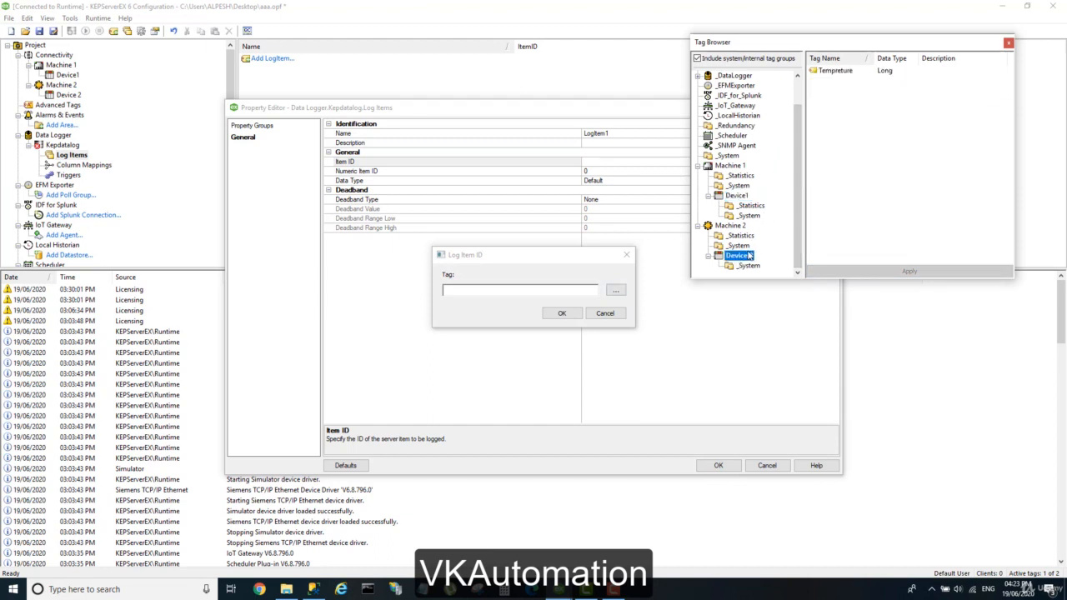
click(838, 73)
double_click(838, 74)
click(561, 314)
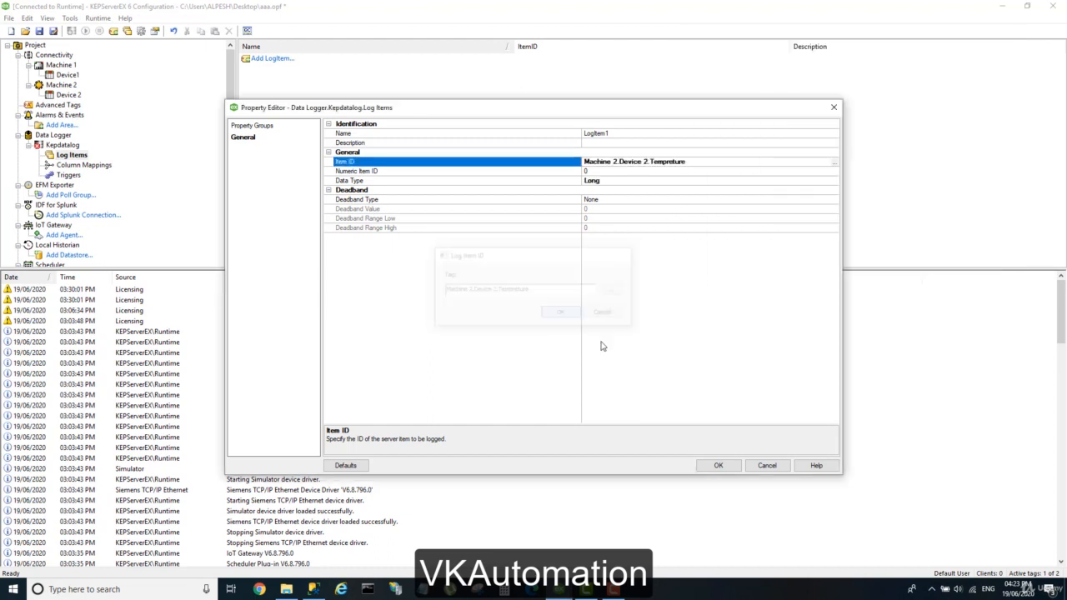
click(722, 465)
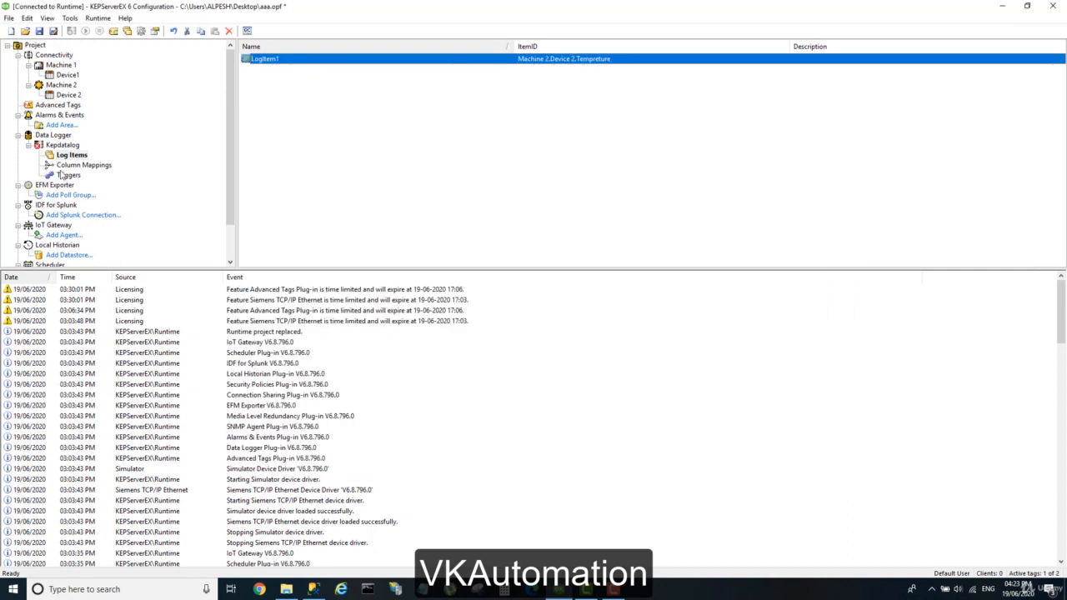
- Review the database field names and data types in the DefaultMapping column mapping of Kepdatalog
click(75, 165)
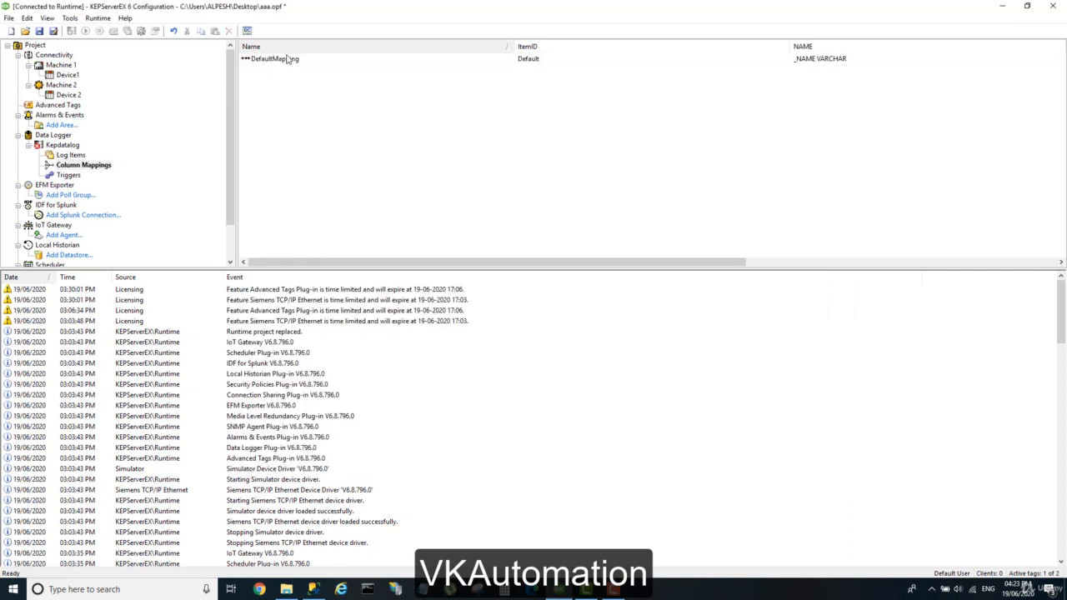
double_click(287, 60)
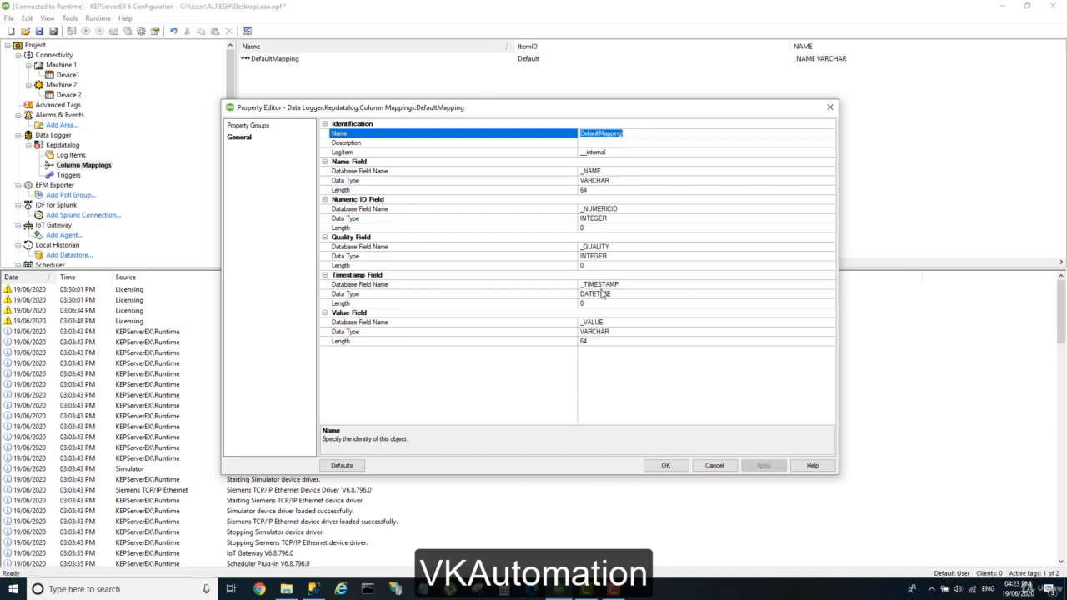
click(666, 466)
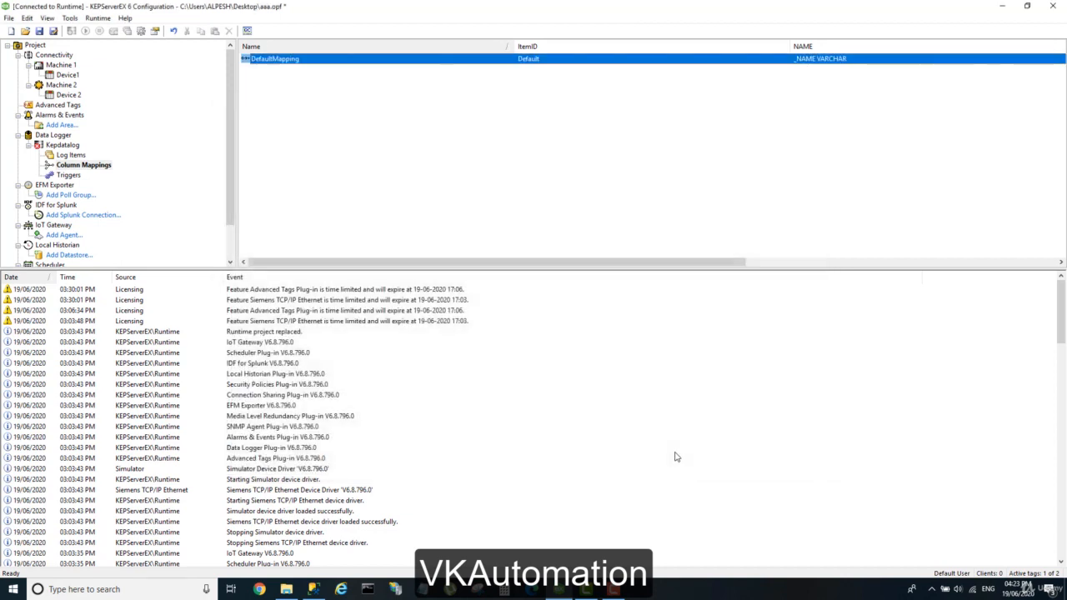
- Enable the Kepdatalog log group and check the table creation entry in the event log
click(50, 146)
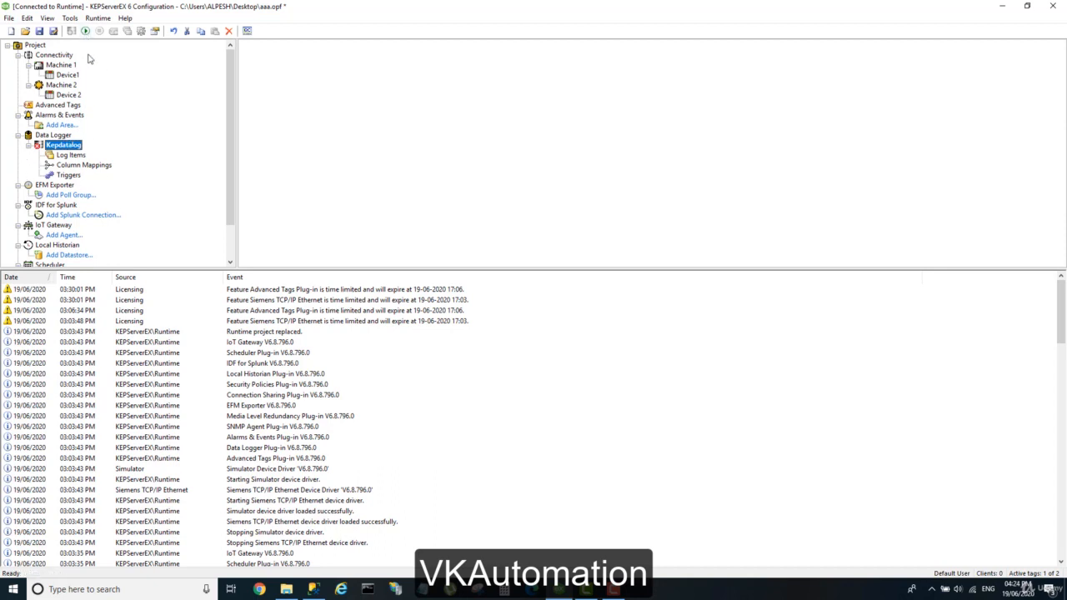
right_click(69, 144)
click(131, 149)
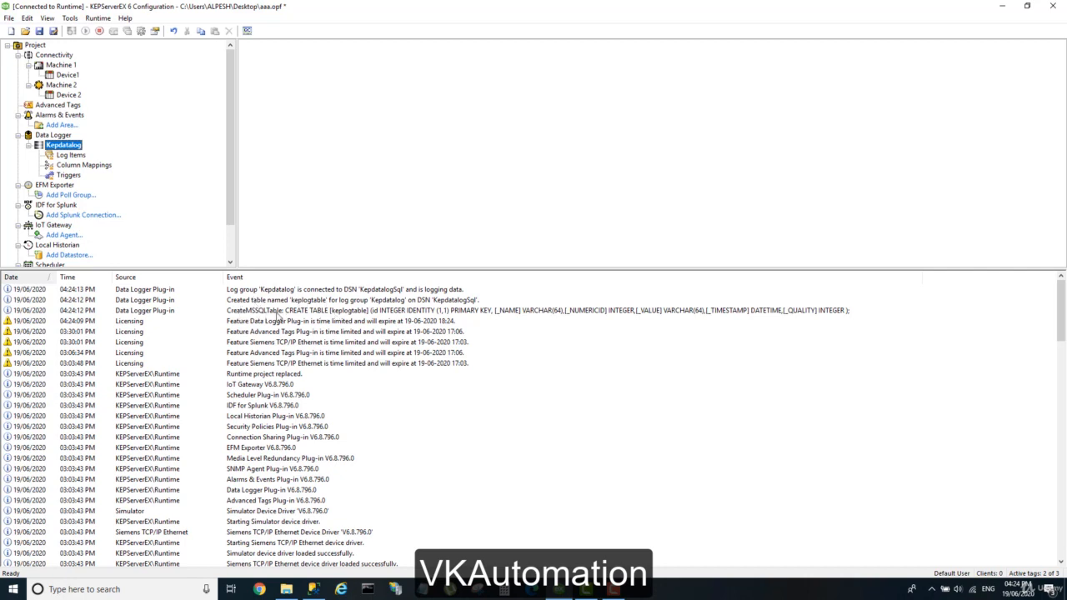
click(239, 311)
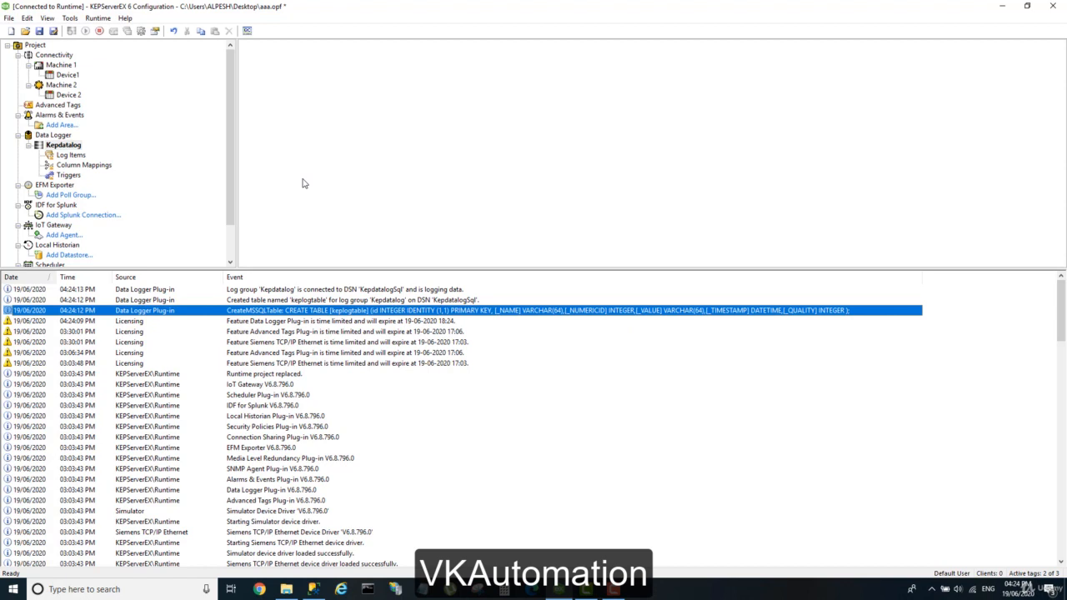
- Switch to SQL Server Management Studio, reconnect to the database server and expand the tables of the Keplog database
click(313, 589)
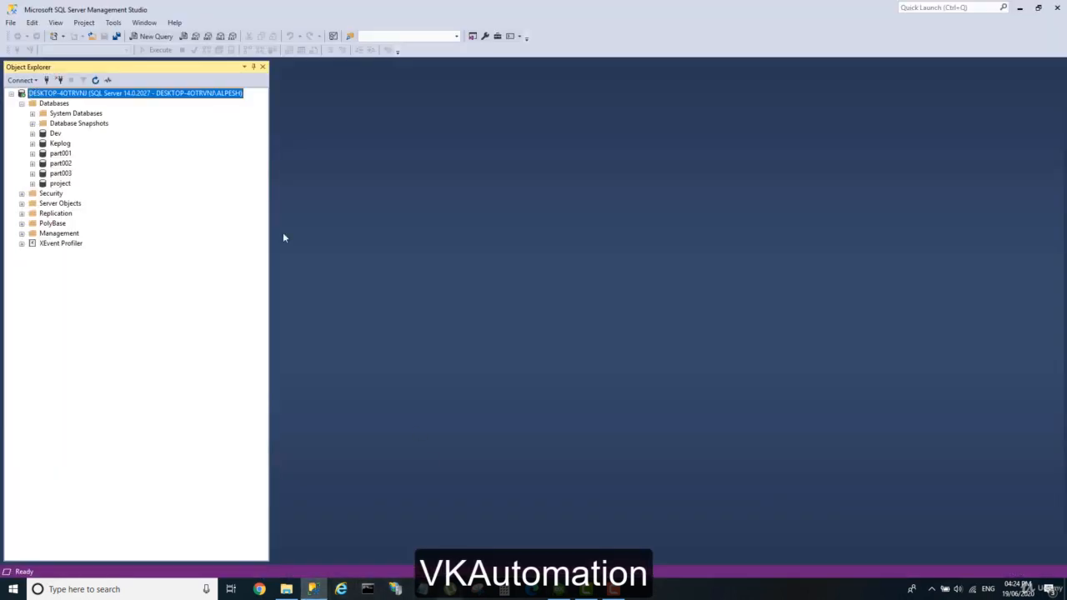
click(46, 80)
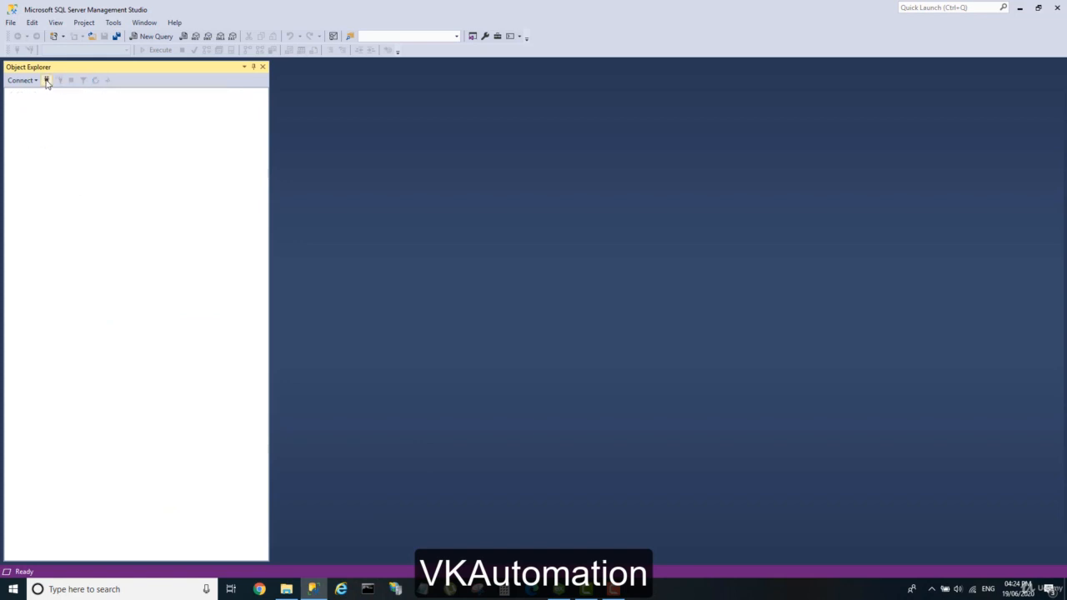
click(46, 80)
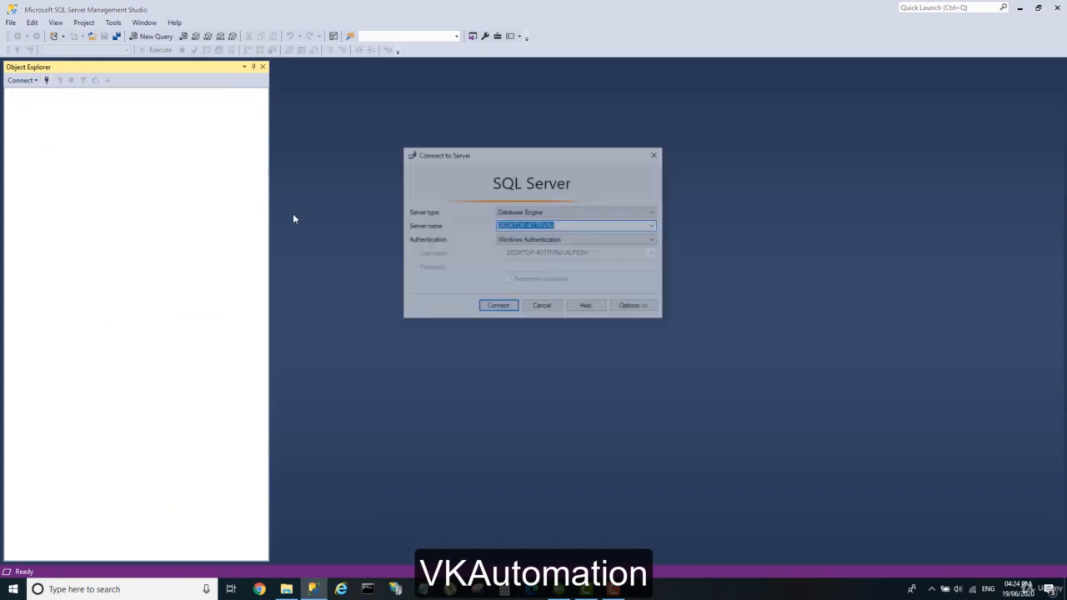
click(498, 306)
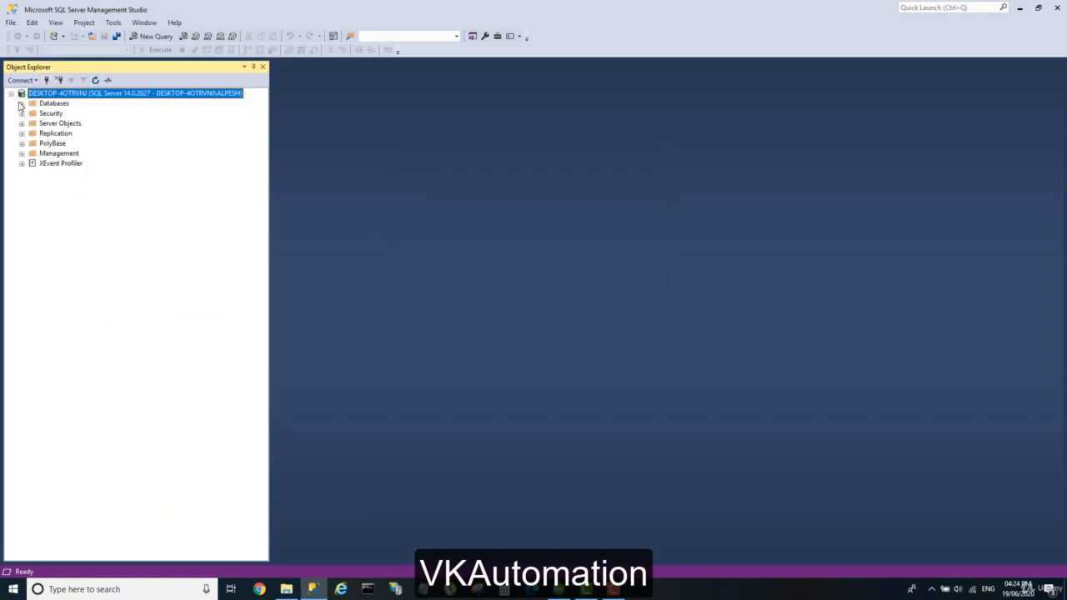
click(22, 103)
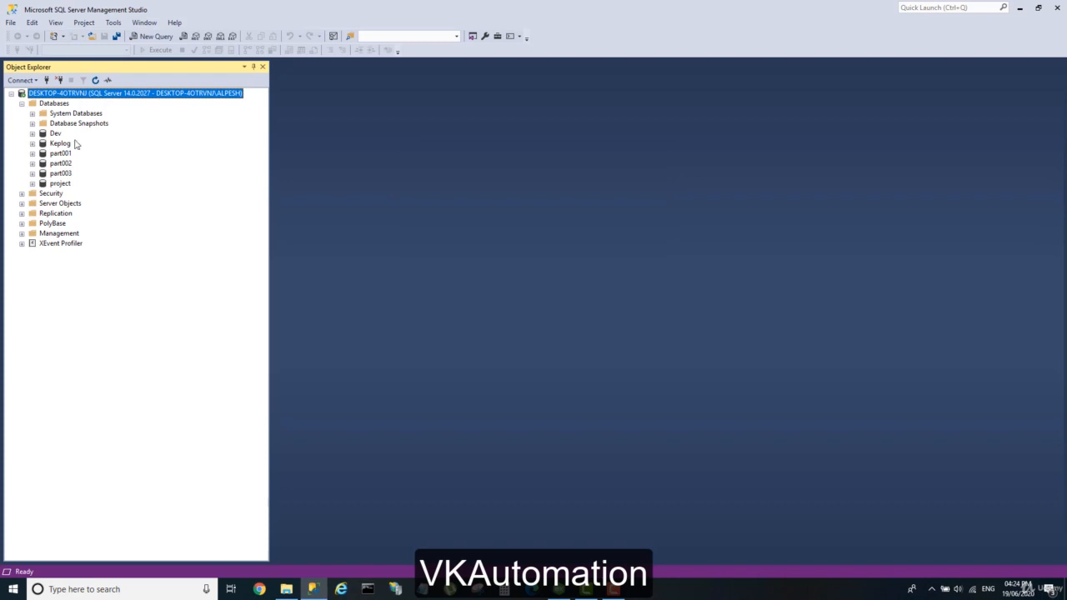
click(33, 144)
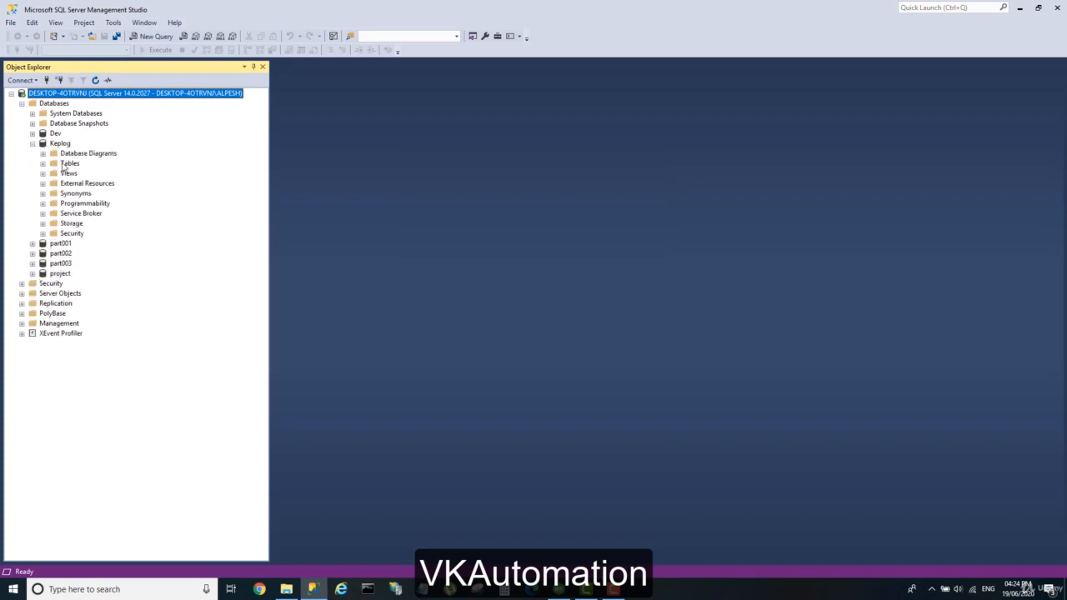
click(43, 163)
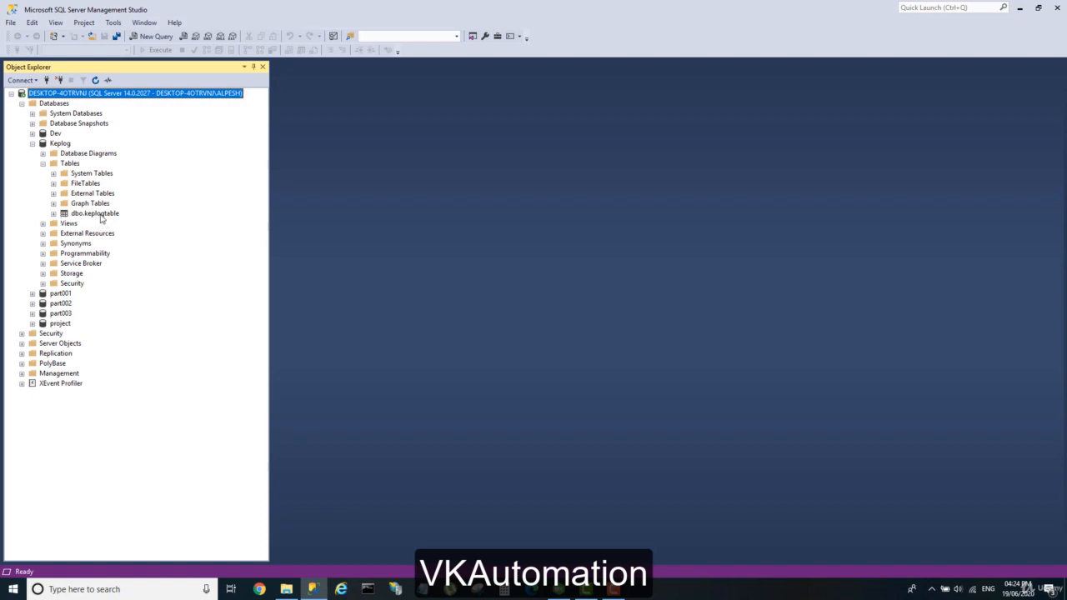
- Open the top 200 rows of dbo.keplogtable, widen the _NAME and _TIMESTAMP columns and examine the logged values
click(82, 215)
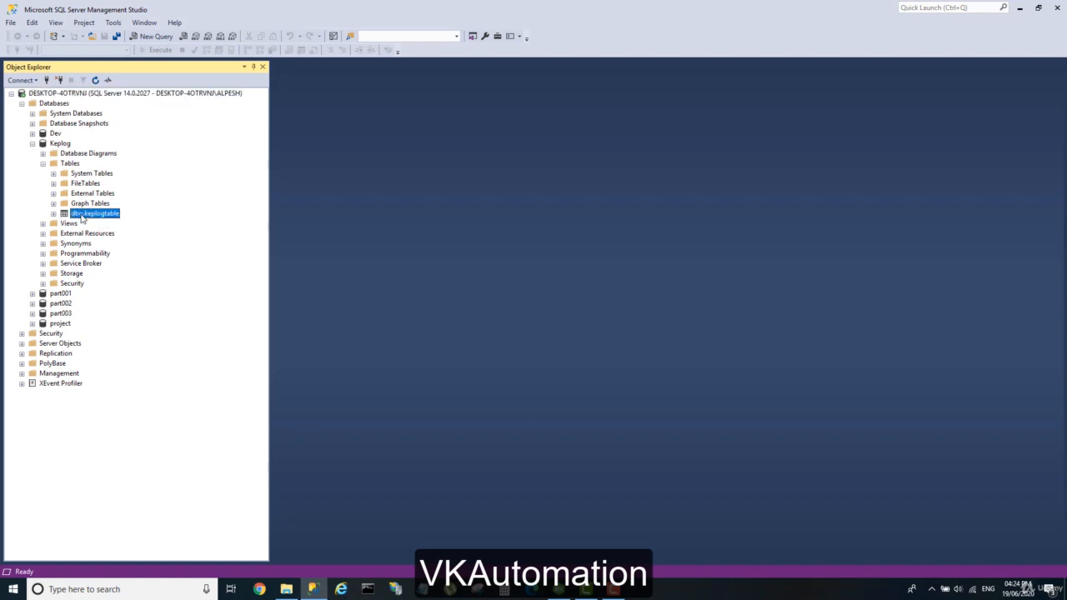
right_click(82, 217)
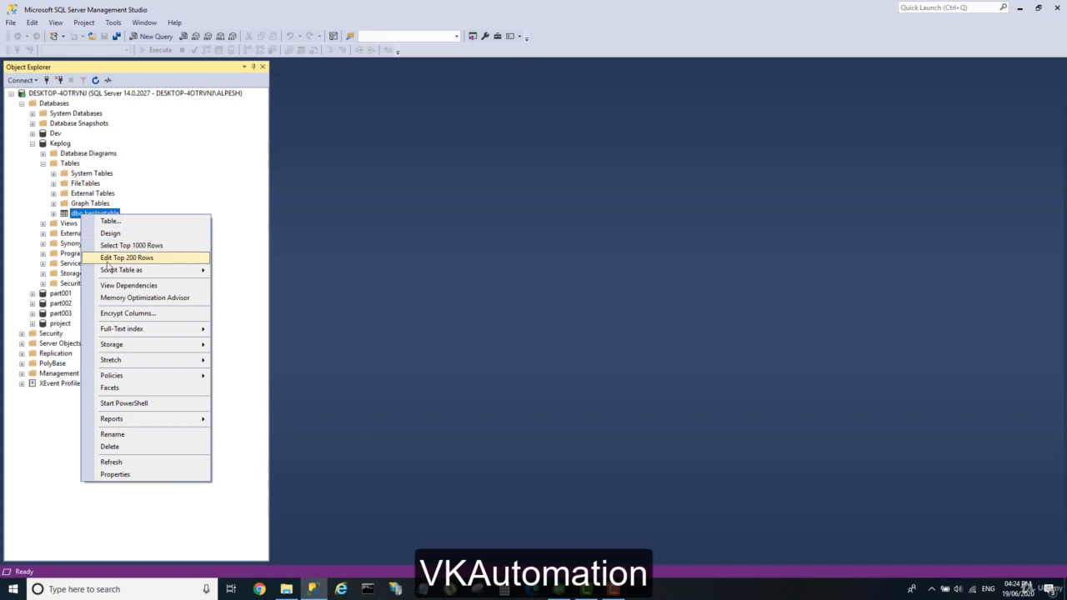
click(107, 258)
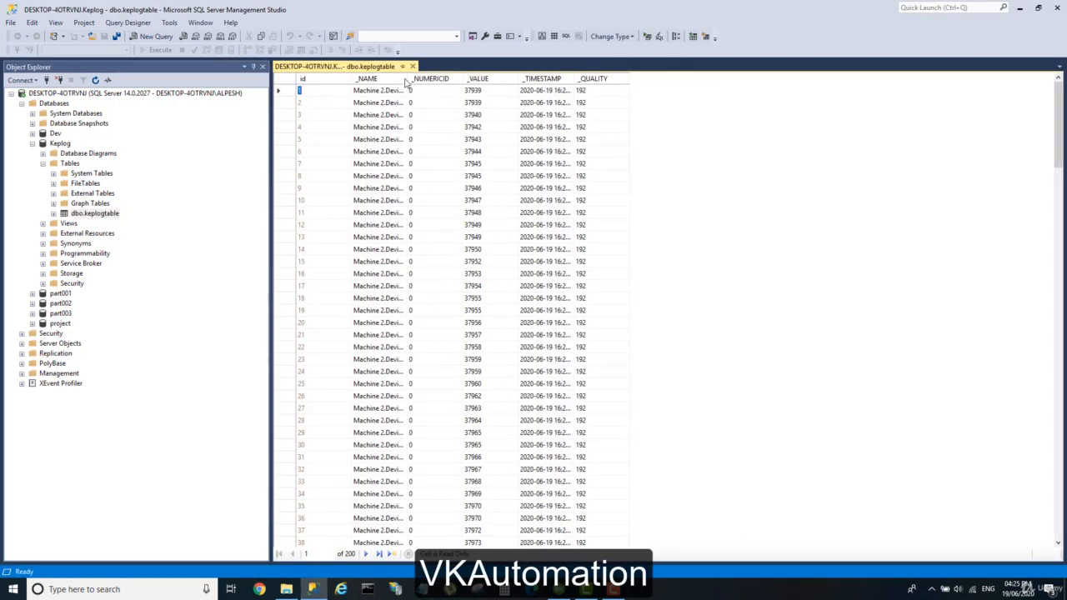
drag(407, 79, 558, 102)
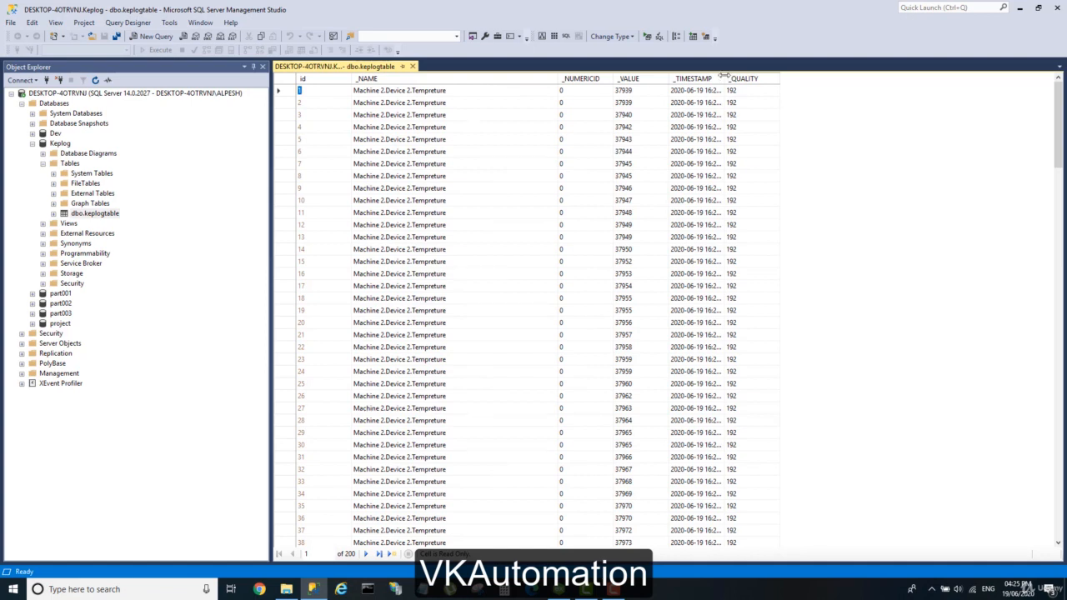
drag(724, 75, 930, 89)
scroll(632, 166, down, 1)
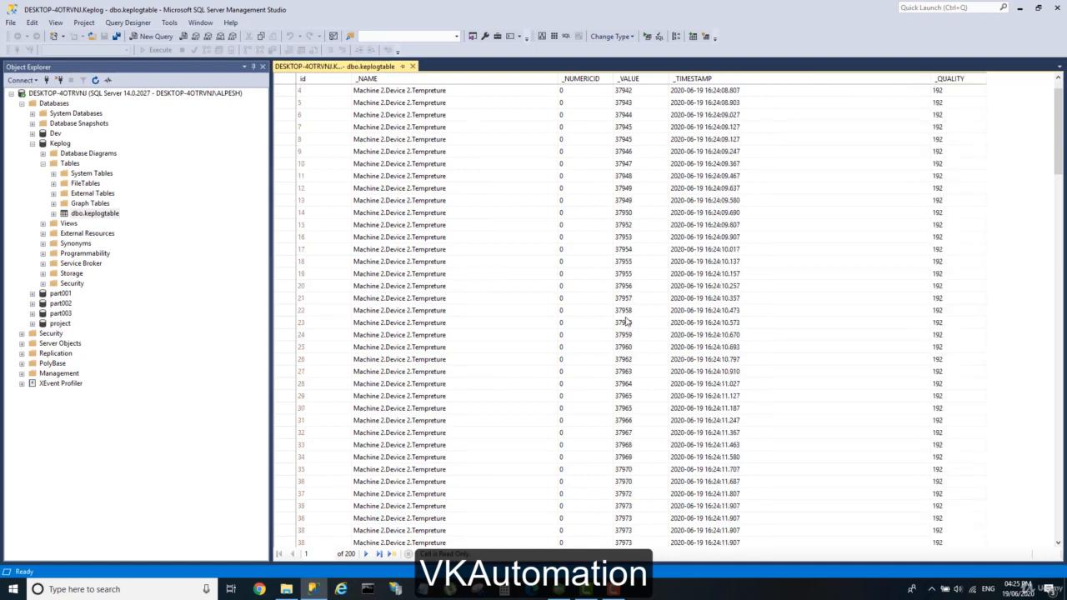
scroll(626, 322, down, 20)
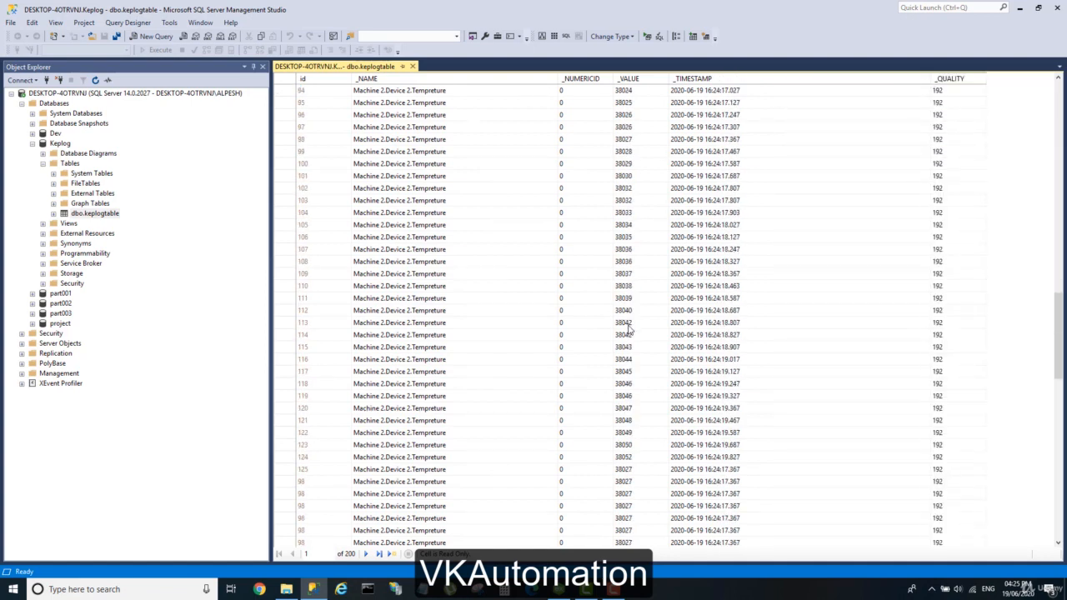
scroll(630, 329, down, 20)
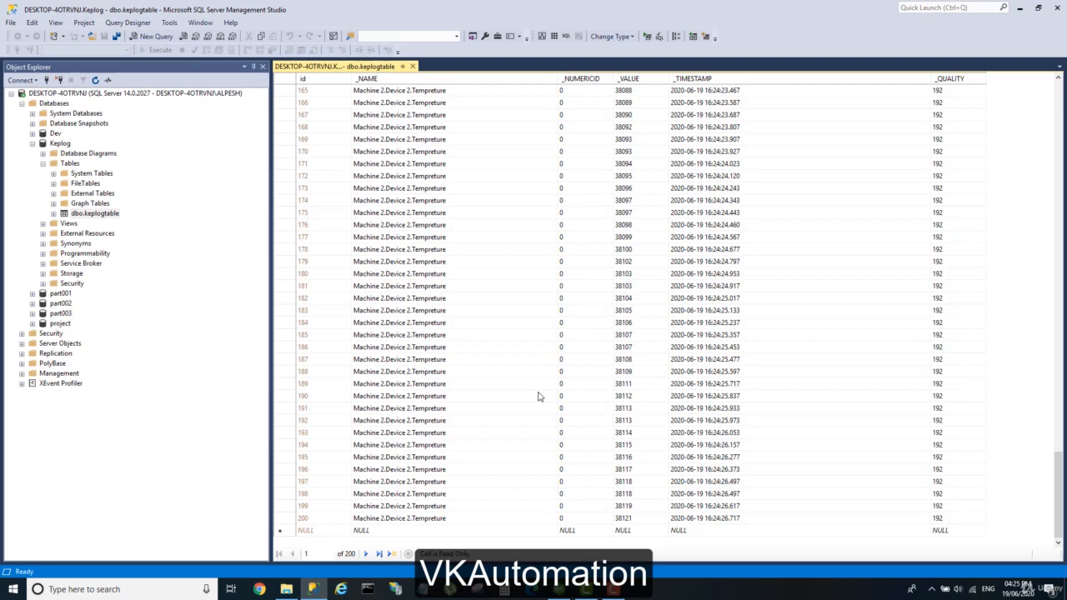
- Switch back to the KEPServerEX configuration, check New folder (2) on drive F in File Explorer, and disable the Kepdatalog log group
click(1019, 7)
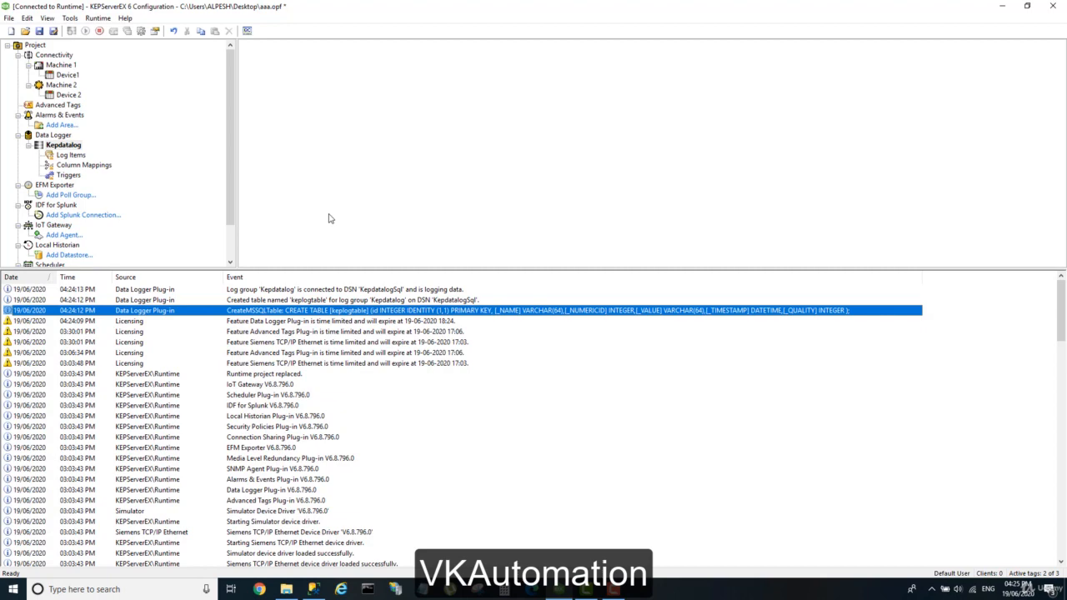
click(286, 588)
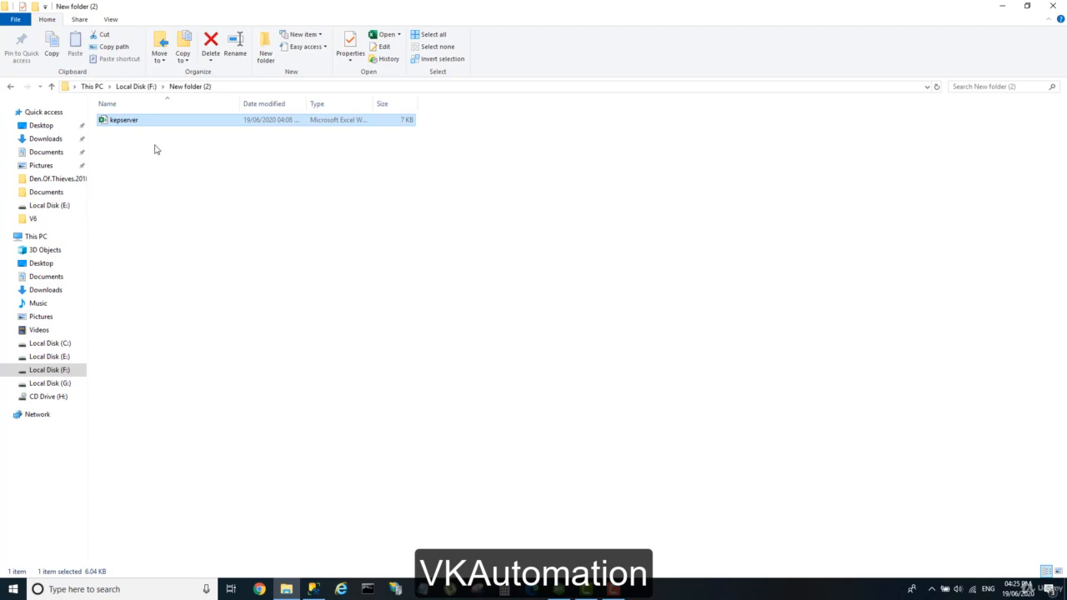
click(1002, 6)
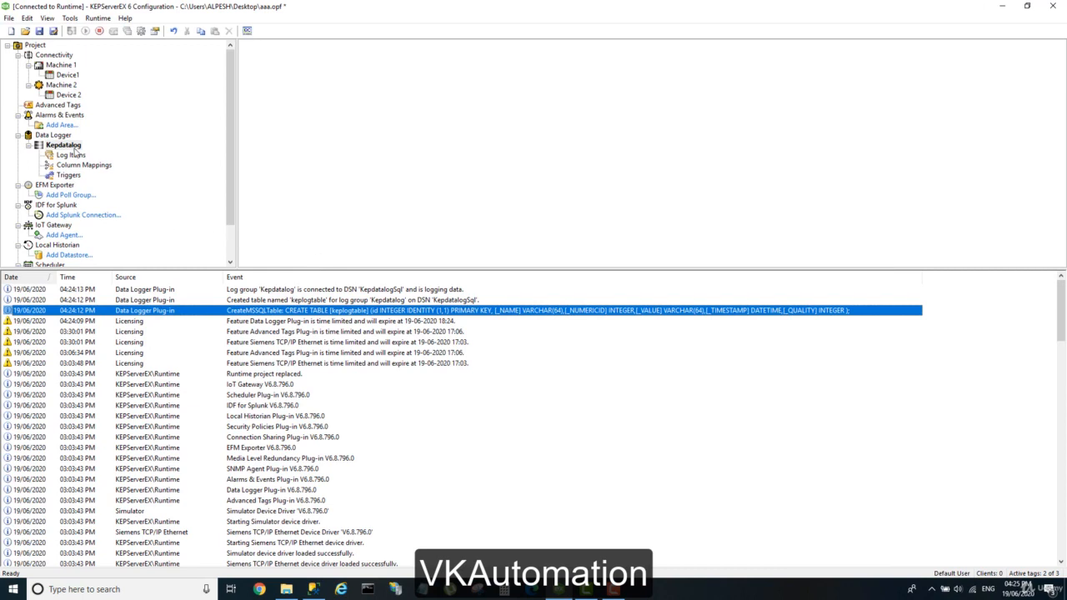
click(74, 147)
click(99, 30)
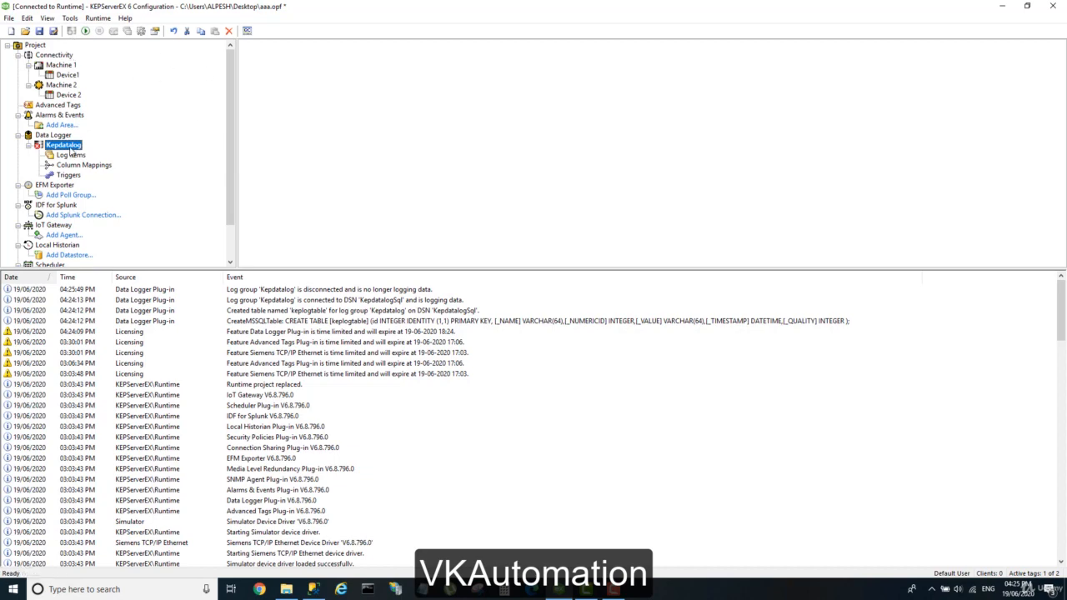
- Open the DSN configuration from Kepdatalog's properties and start adding a new system data source
right_click(72, 149)
click(104, 212)
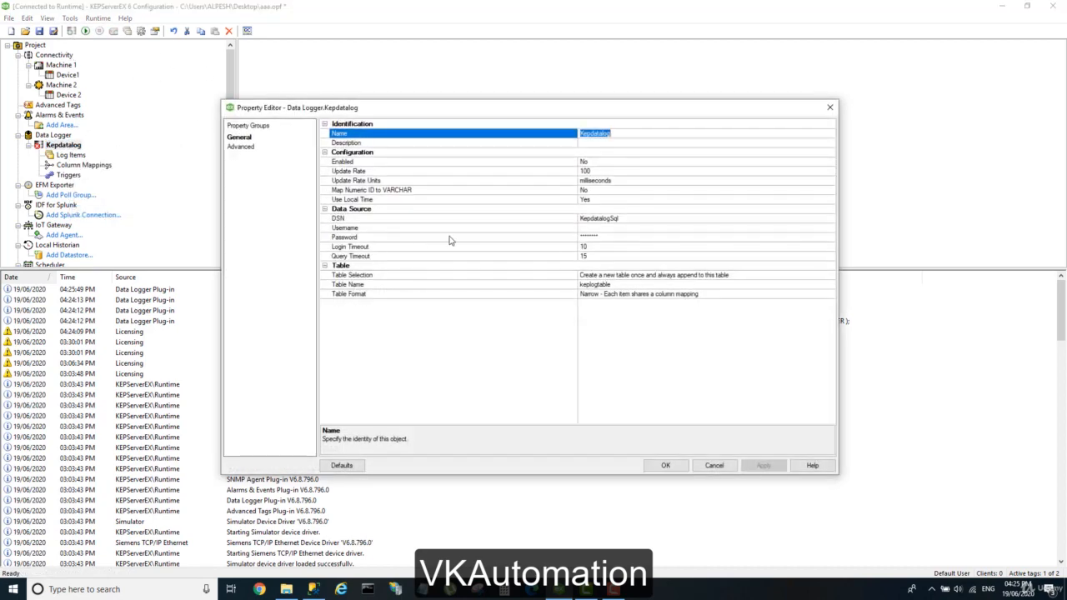
click(829, 219)
click(595, 312)
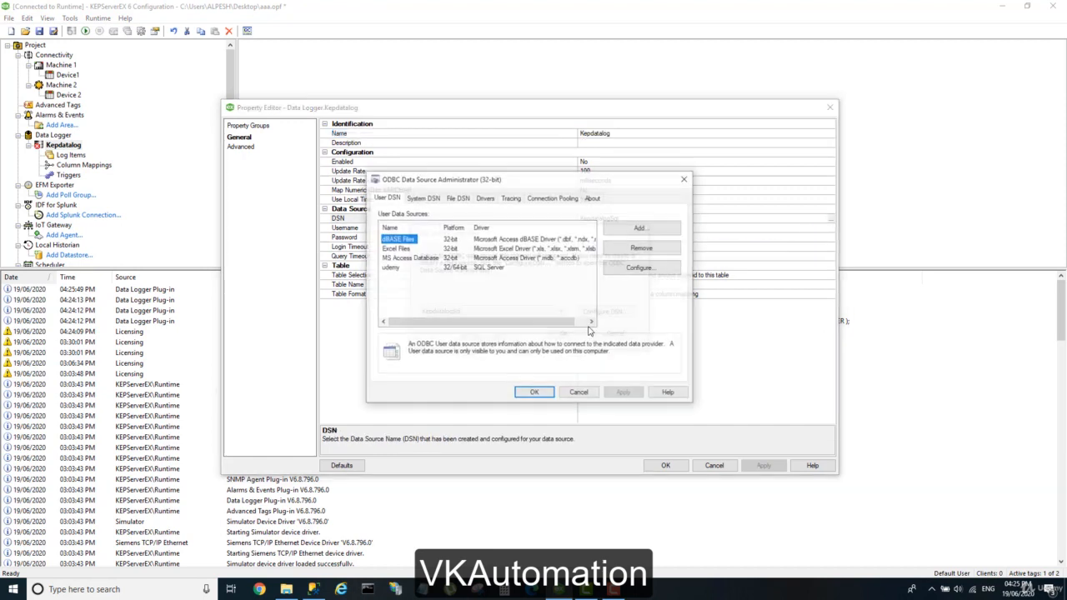
click(418, 200)
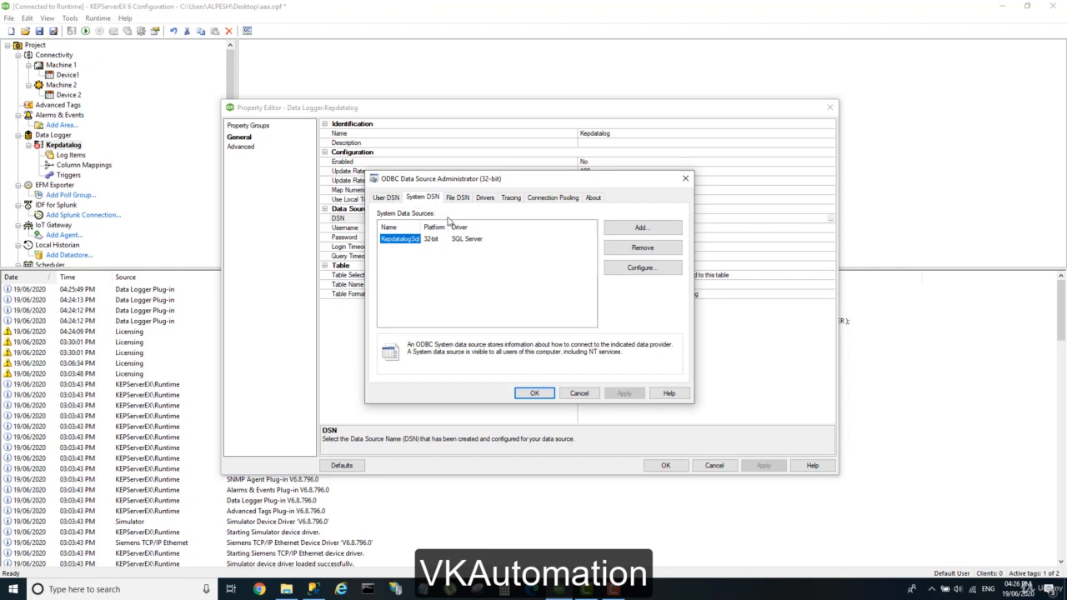
click(471, 241)
click(411, 240)
click(647, 228)
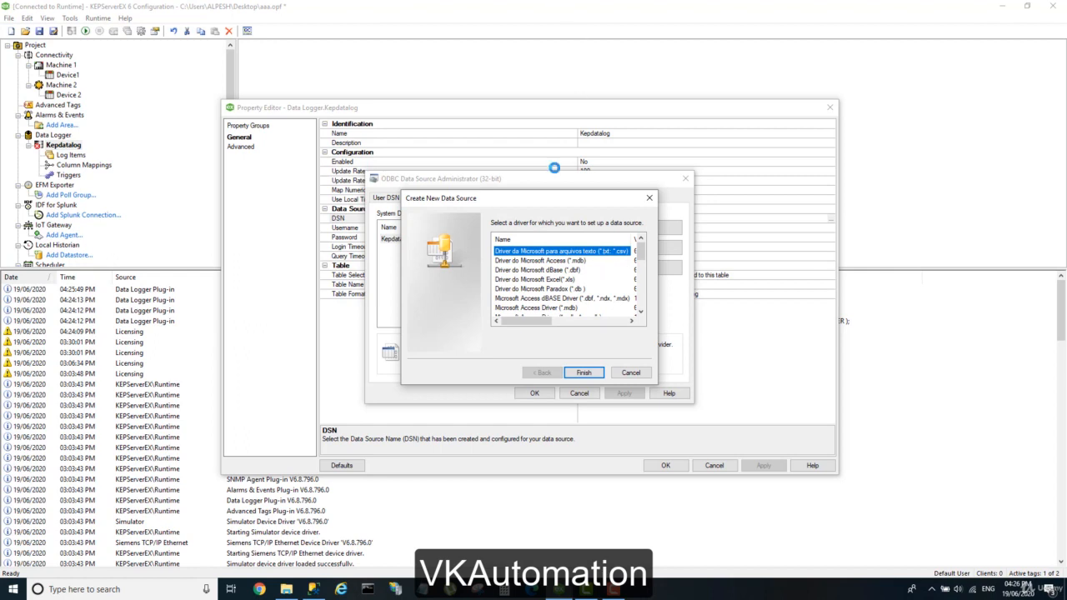
- Look through the available drivers and choose Driver do Microsoft Access (*.mdb) for the new data source
click(554, 261)
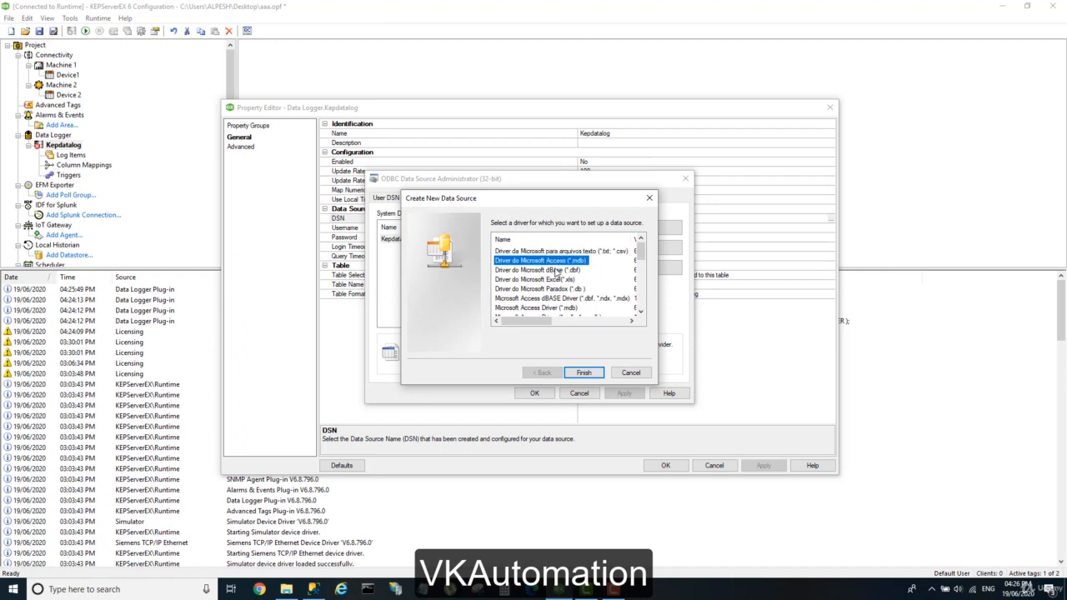
scroll(555, 273, down, 5)
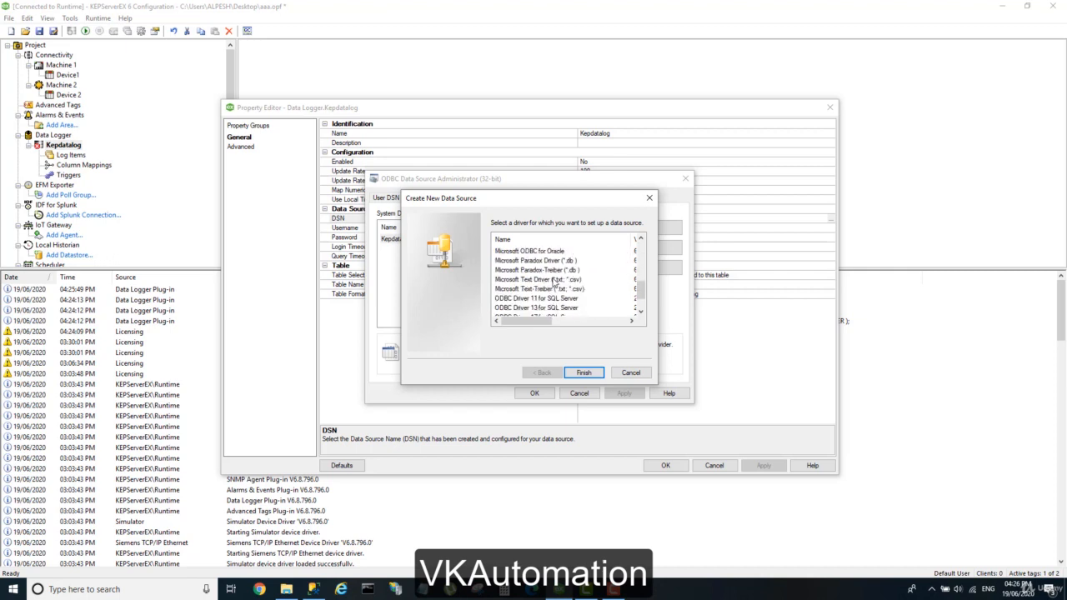
scroll(554, 282, down, 1)
scroll(555, 281, up, 4)
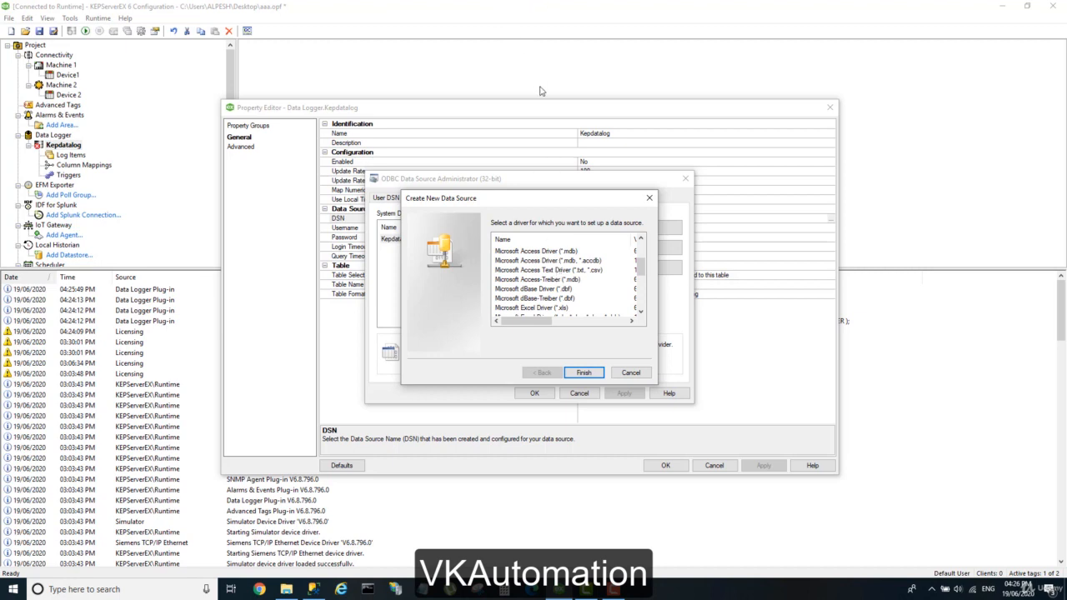
scroll(579, 253, up, 1)
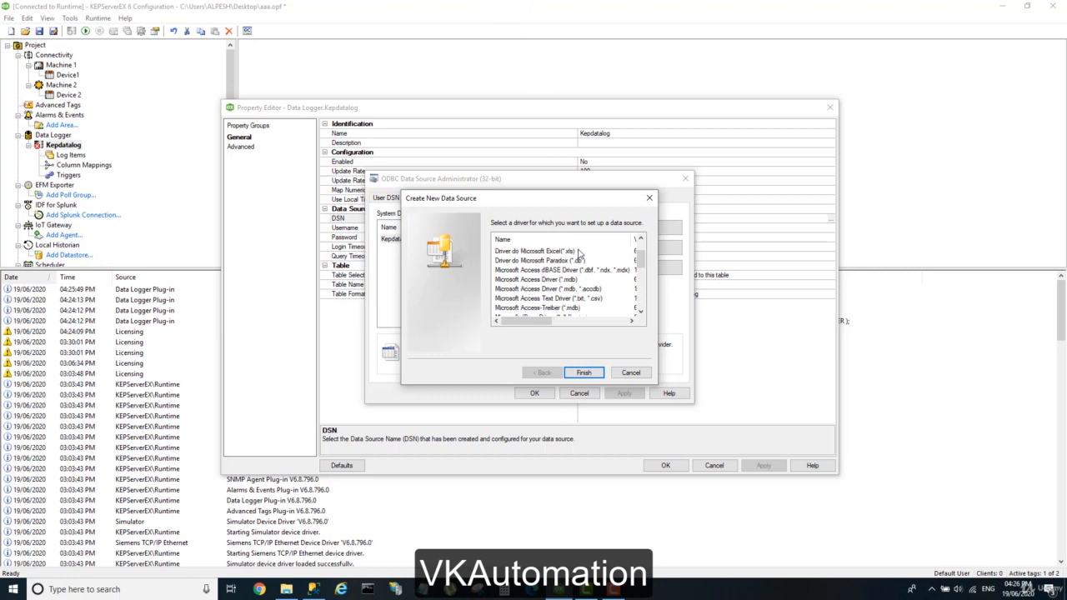
scroll(577, 255, up, 1)
click(579, 260)
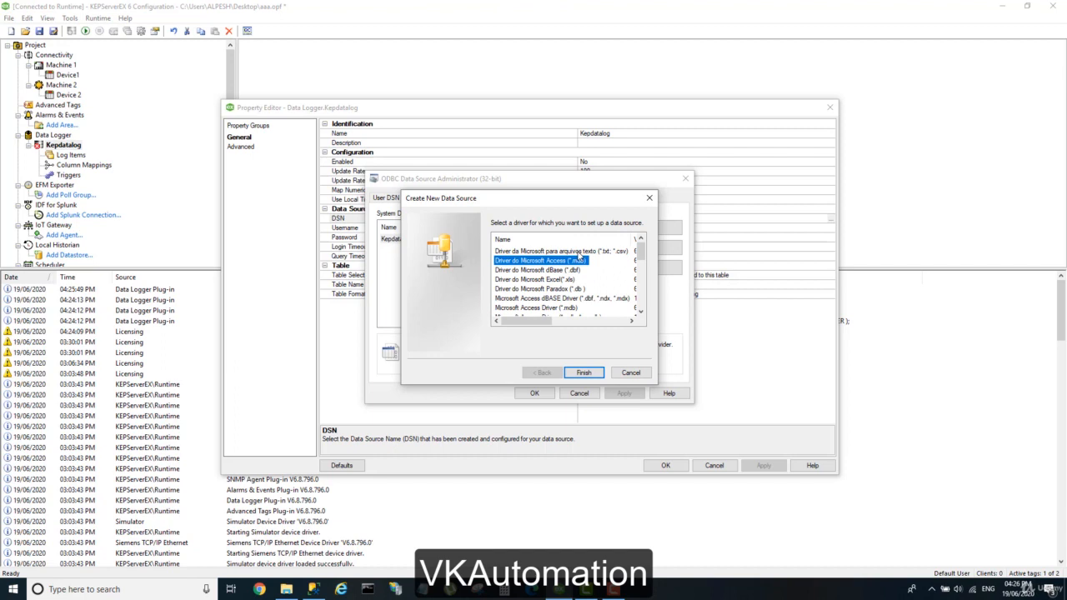
key(Return)
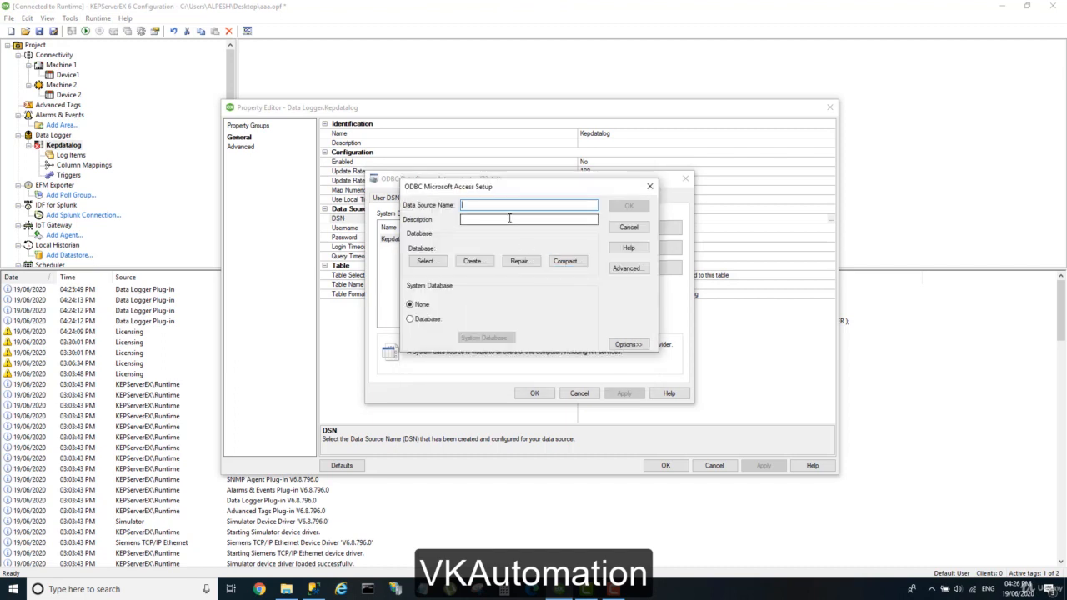
- Name the Access data source Kepaccessdatabase and copy that name
text(Kepaccessdatabase)
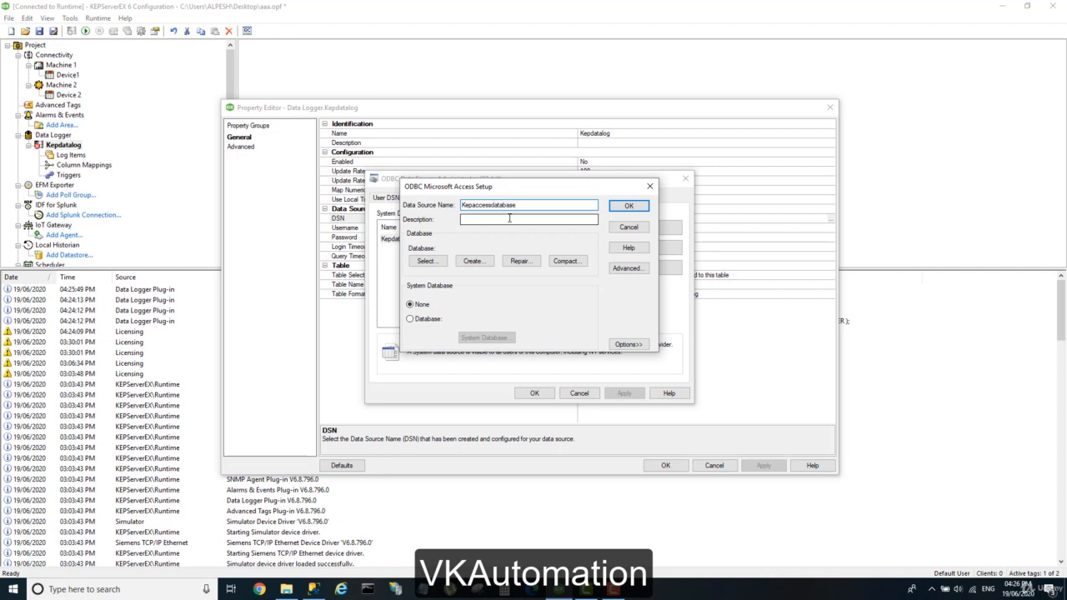
drag(533, 205, 412, 204)
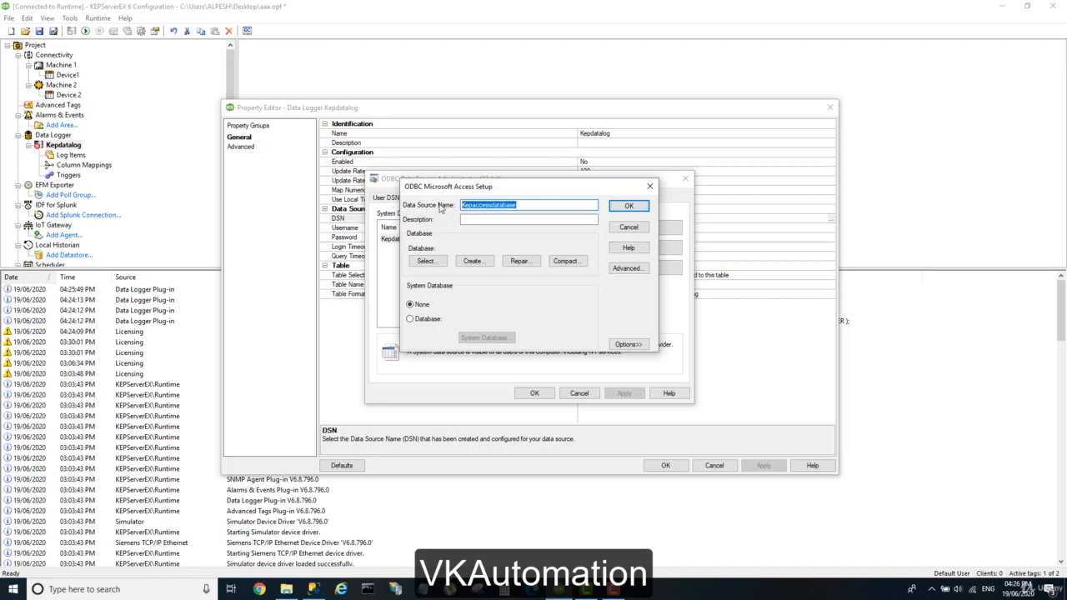
right_click(477, 206)
click(500, 240)
- Create a new Access database named database1 in New folder (2) on drive F for the data source
click(477, 265)
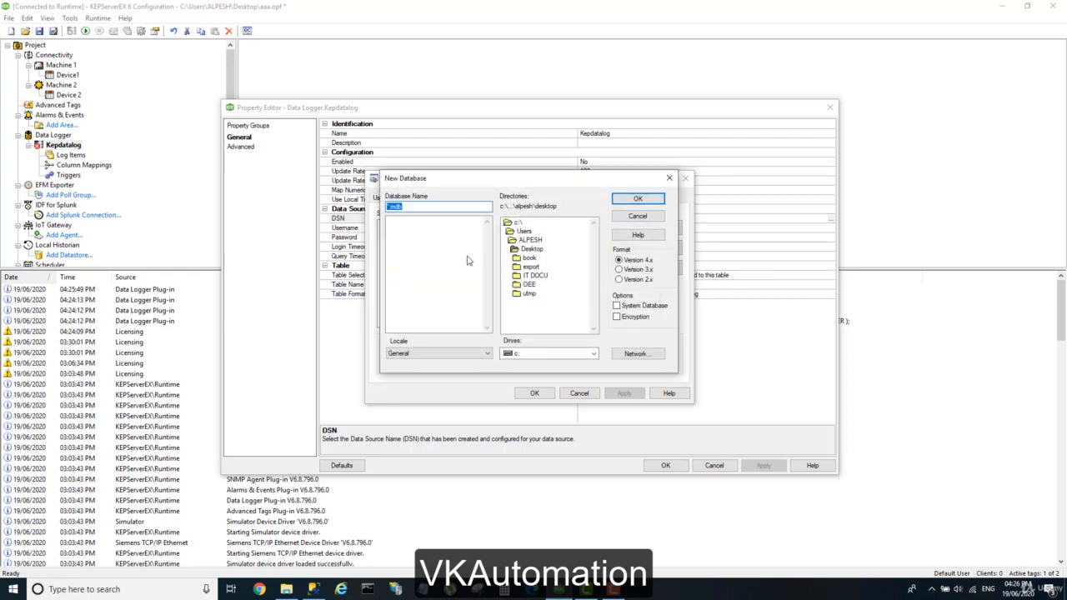
click(286, 589)
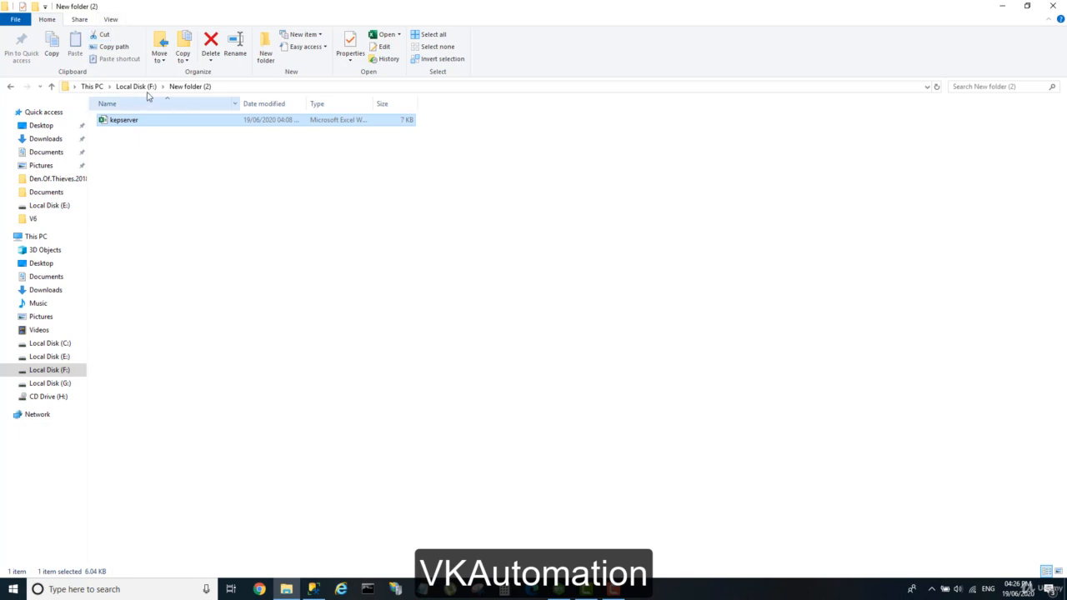
click(559, 589)
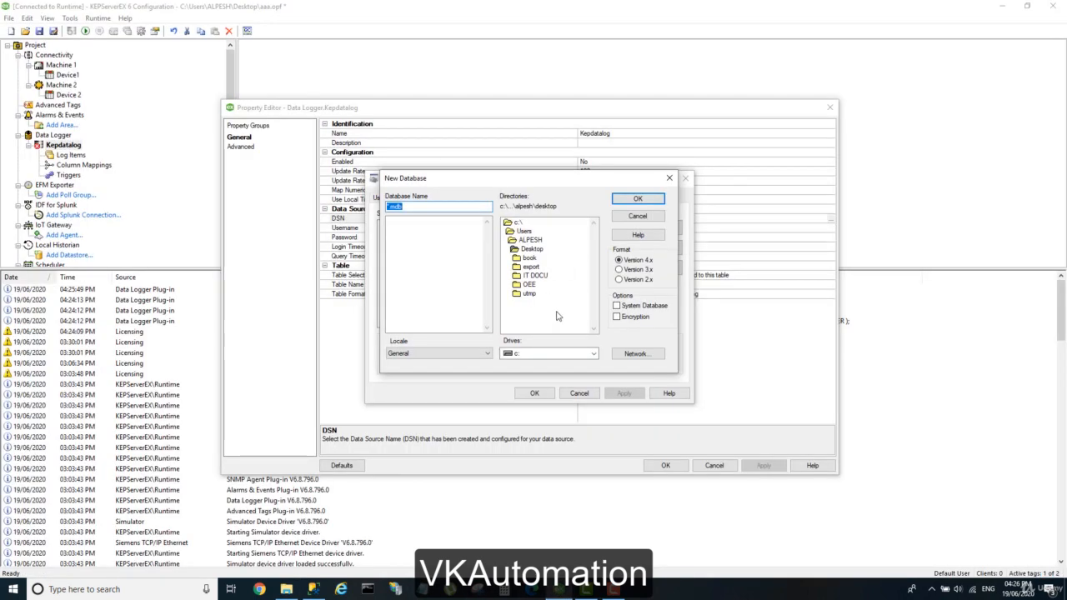
click(593, 353)
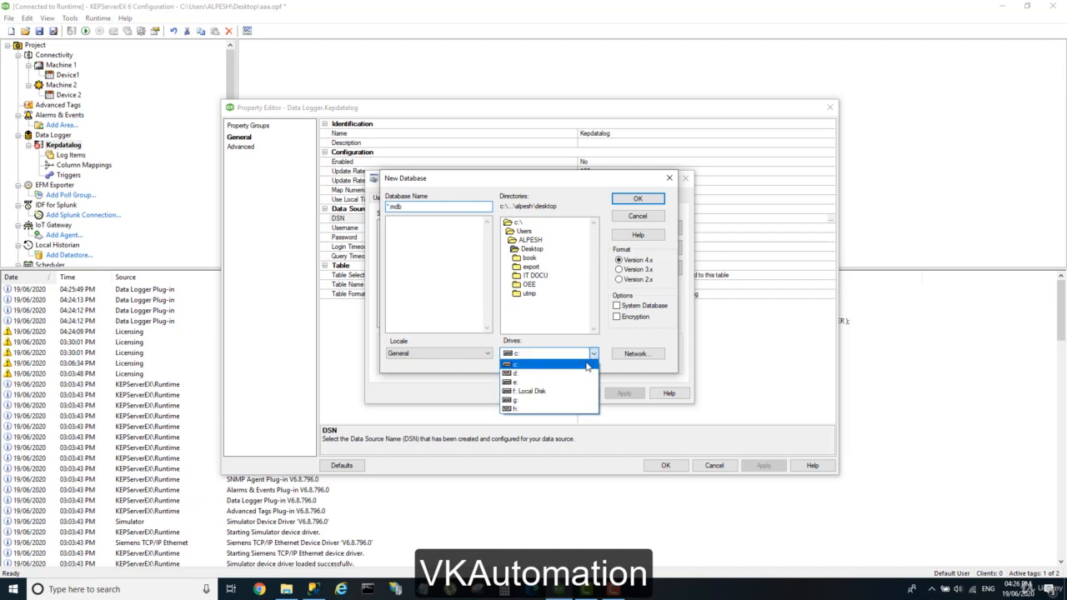
click(515, 392)
double_click(531, 242)
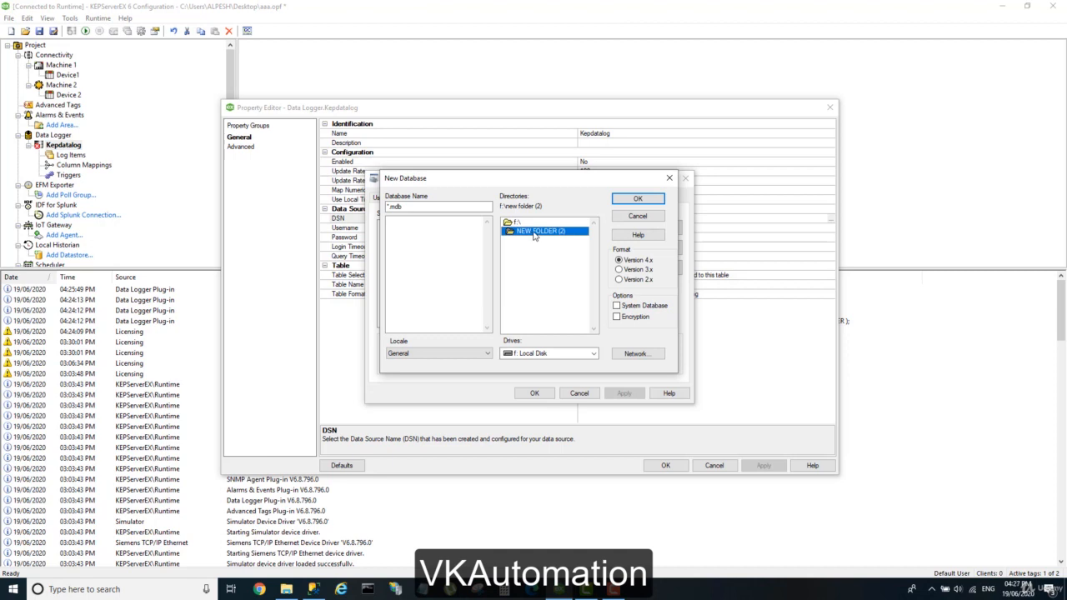
drag(419, 208, 355, 208)
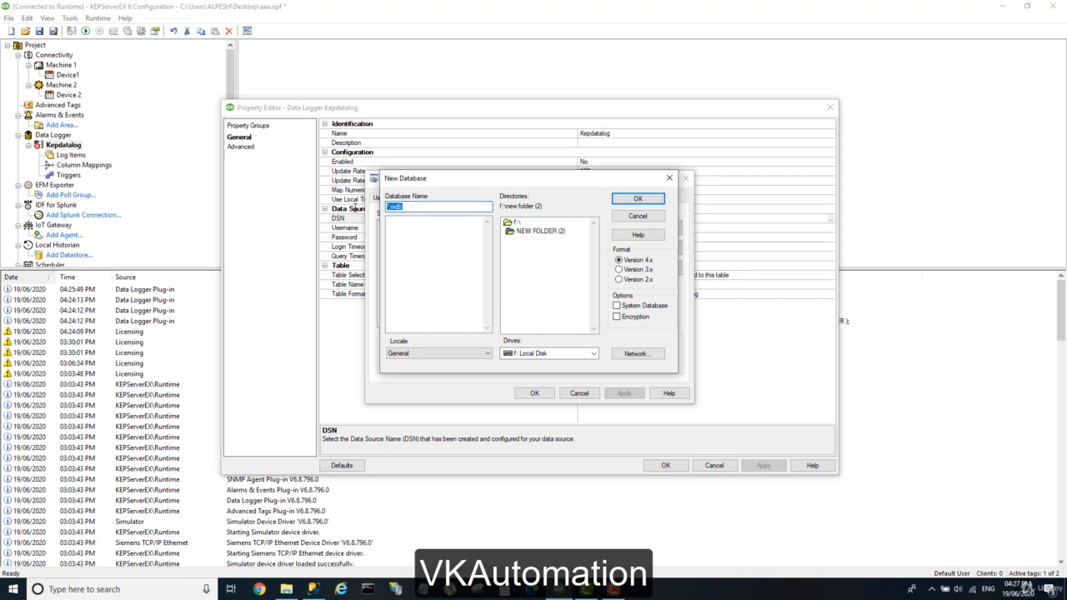
text(database1)
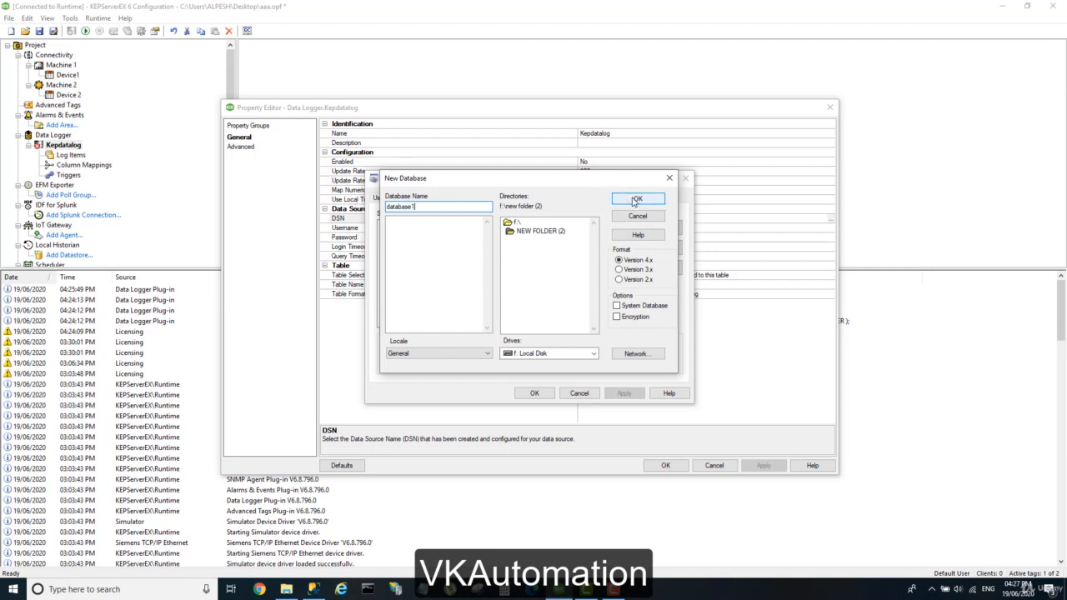
click(636, 200)
click(625, 335)
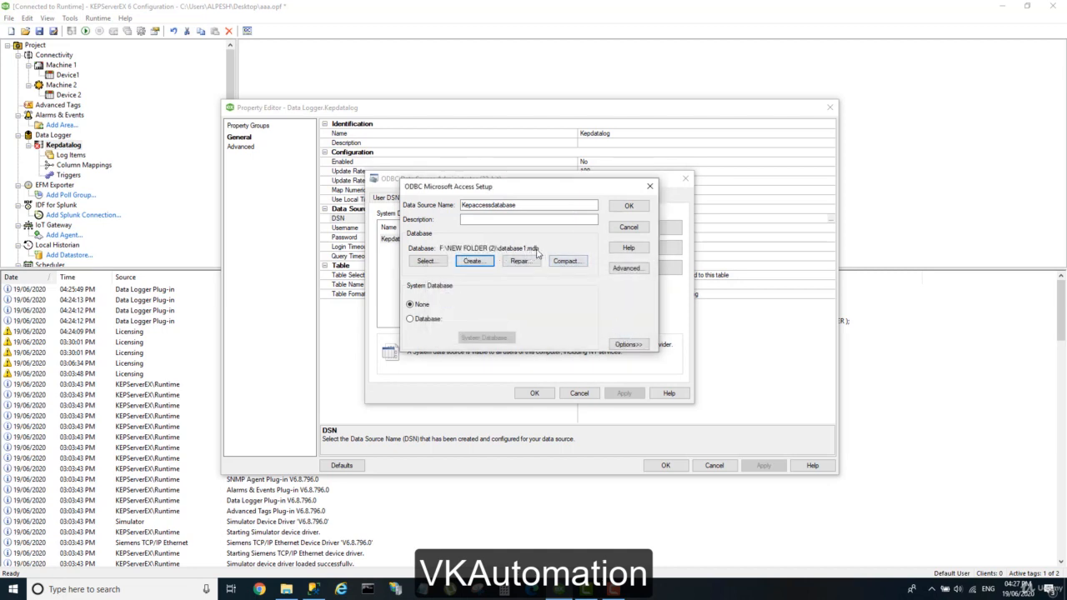
- Check the new database file in File Explorer, then select database1.mdb as the data source's database and confirm the Access setup
click(286, 590)
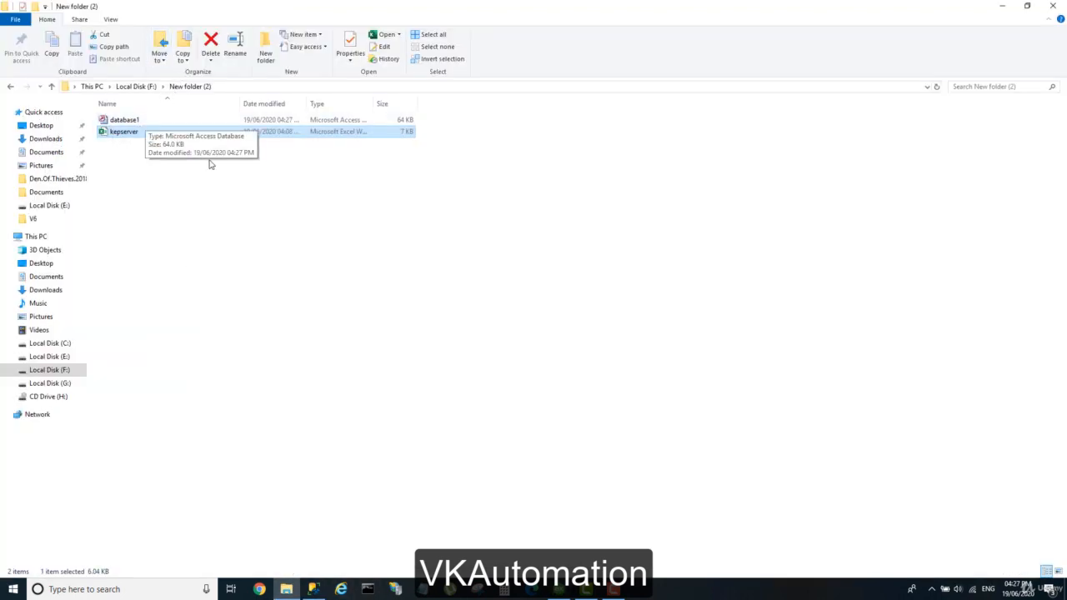
key(alt+Tab)
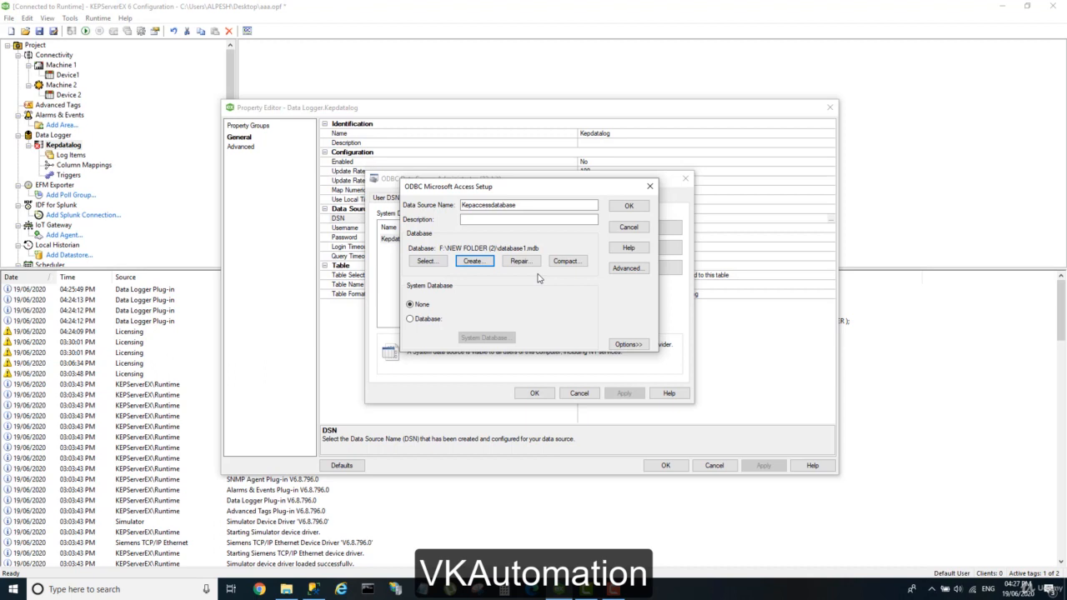
click(429, 262)
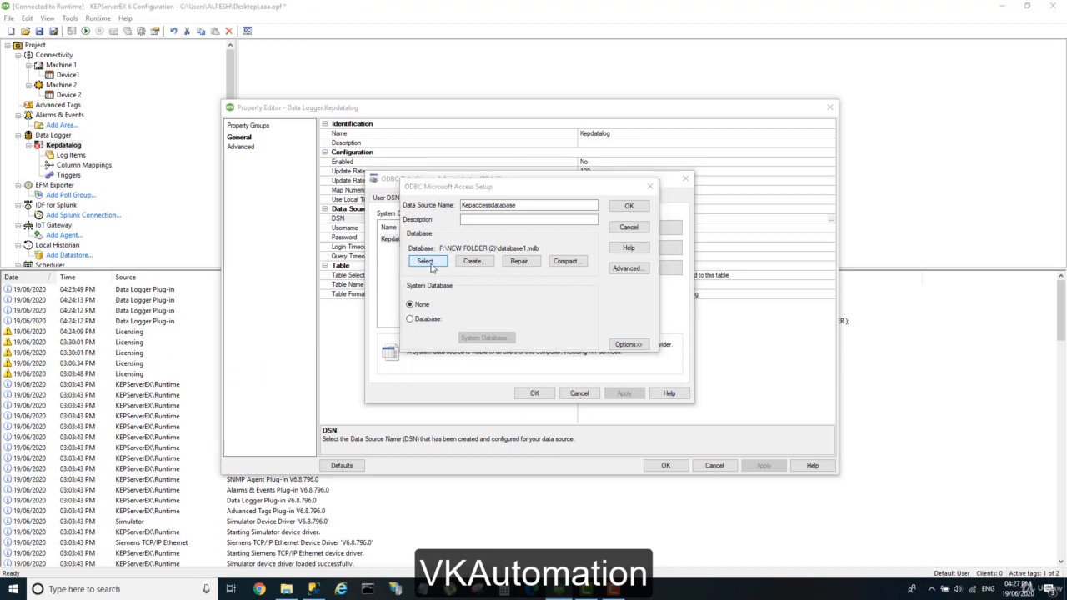
click(449, 254)
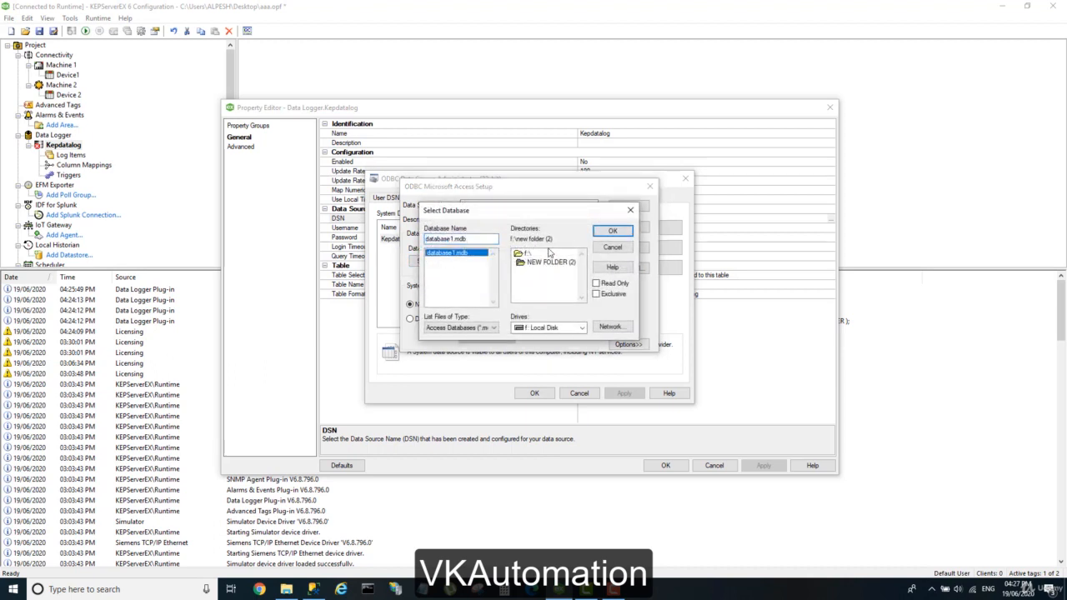
click(613, 231)
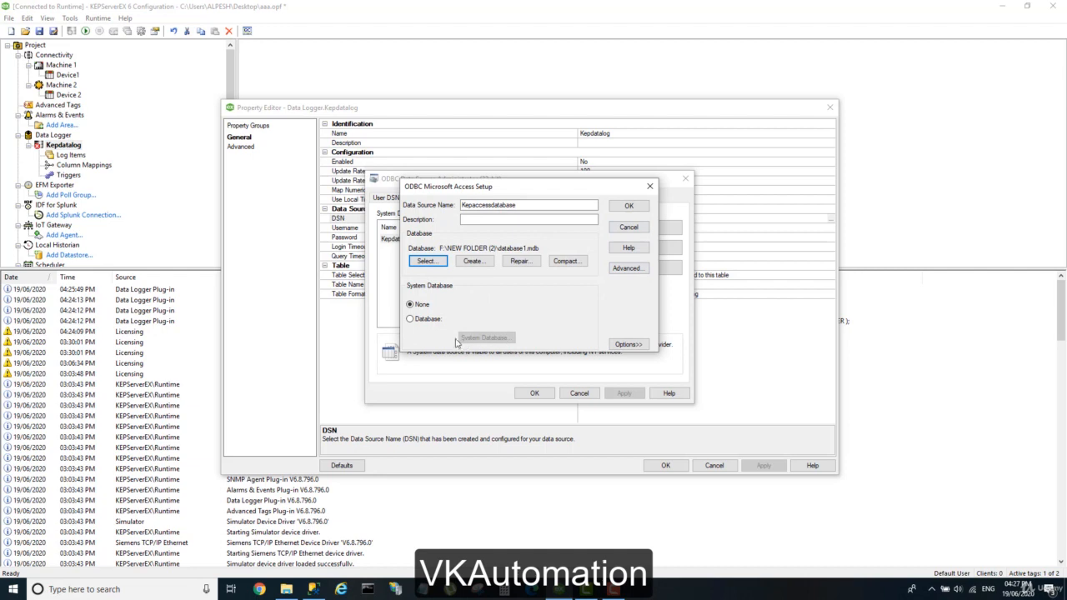
click(629, 207)
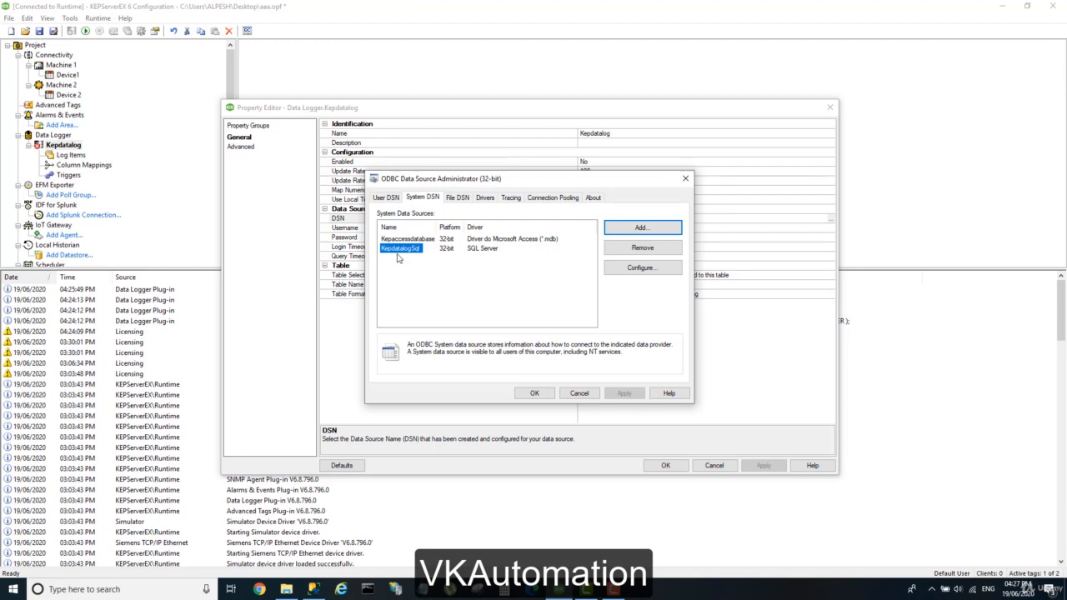
- Close the ODBC administrator and set Kepdatalog's DSN to Kepaccessdatabase
click(534, 394)
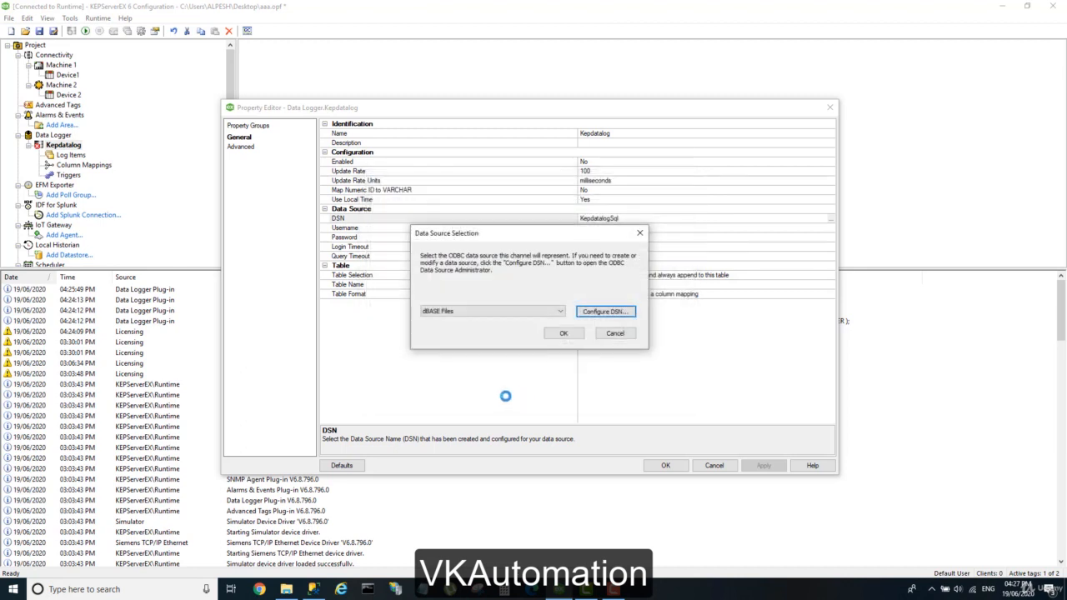
click(560, 311)
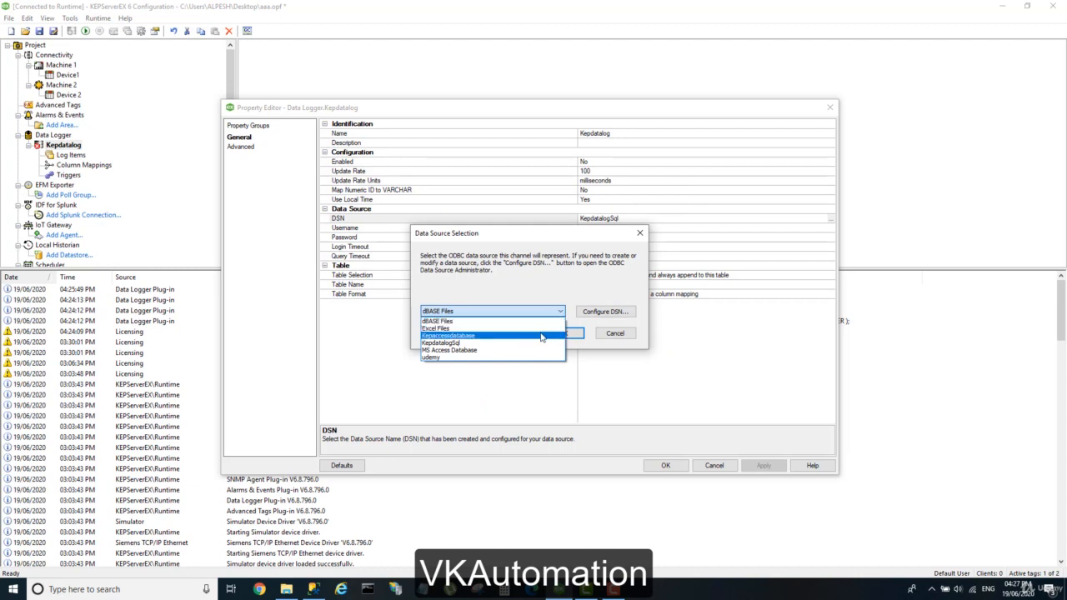
click(458, 336)
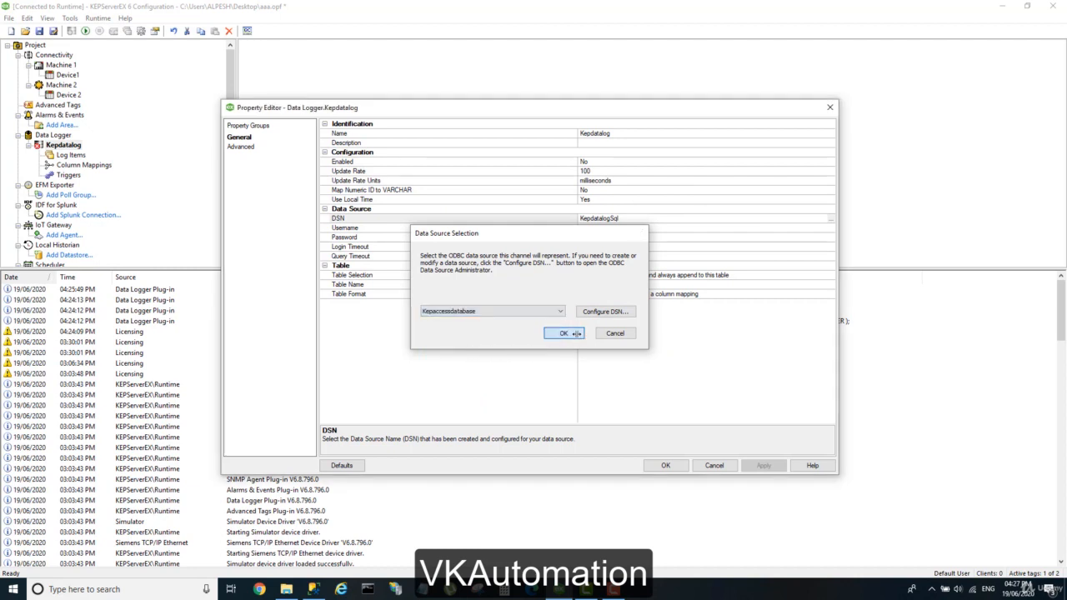
click(564, 333)
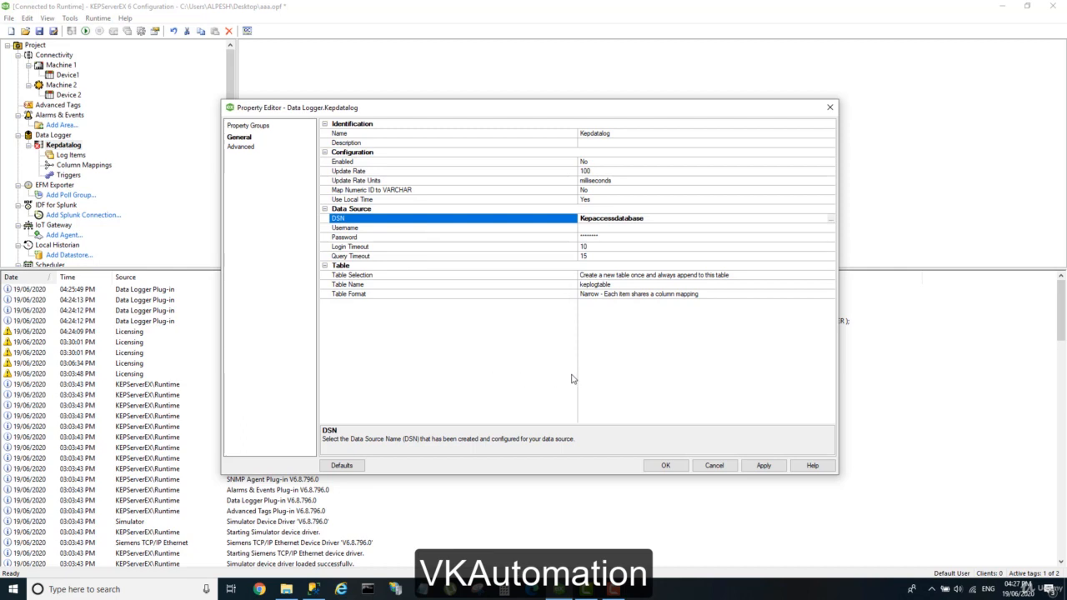
- Set the Kepdatalog log group's table name to accesstabl and apply the property changes
click(673, 286)
drag(648, 282, 561, 282)
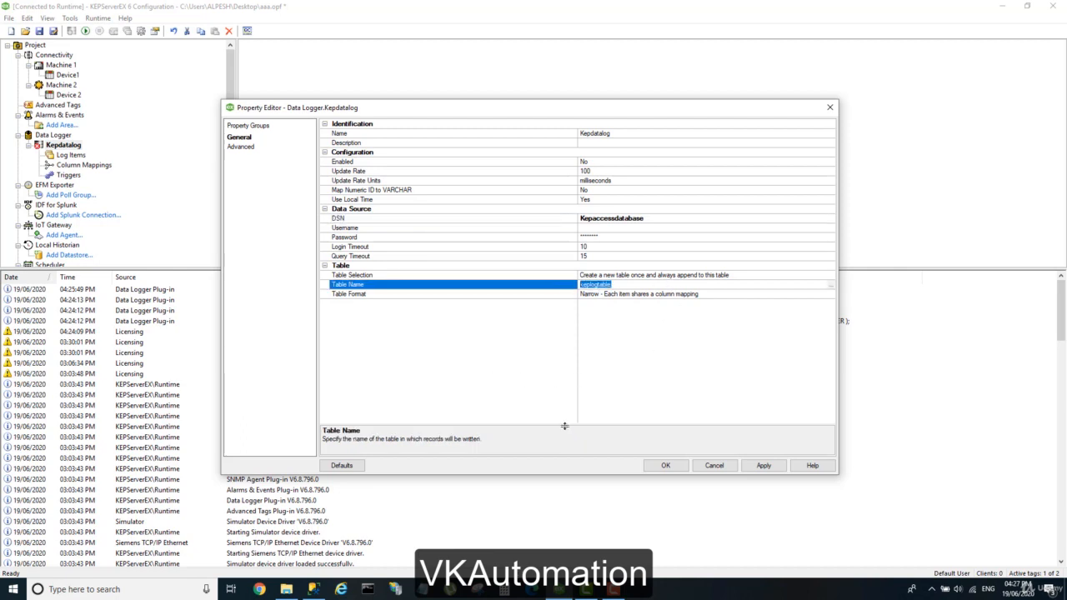
text(accesstabl)
click(763, 466)
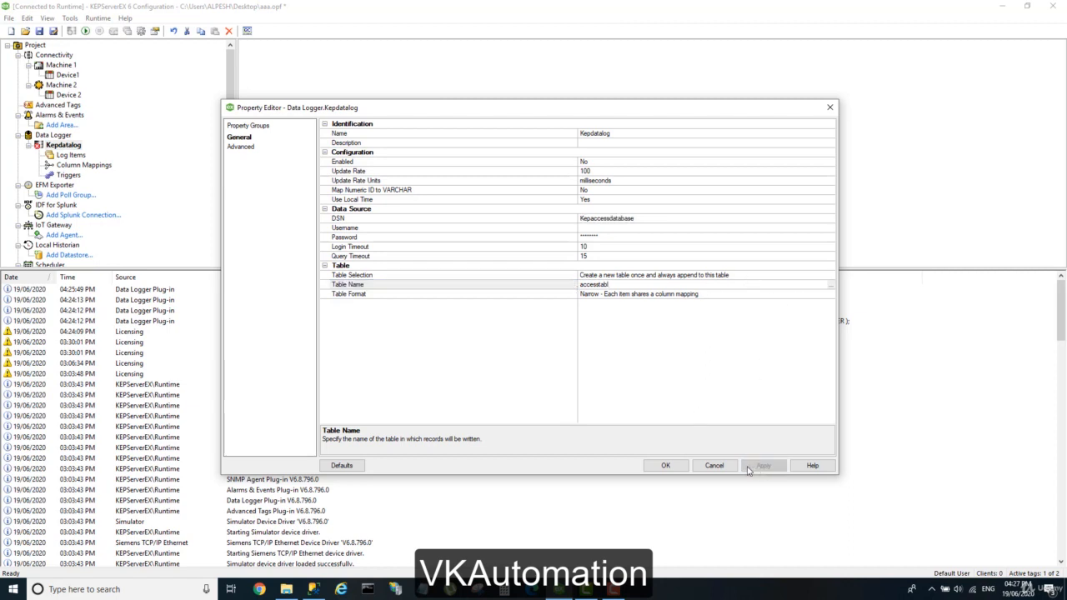
click(667, 466)
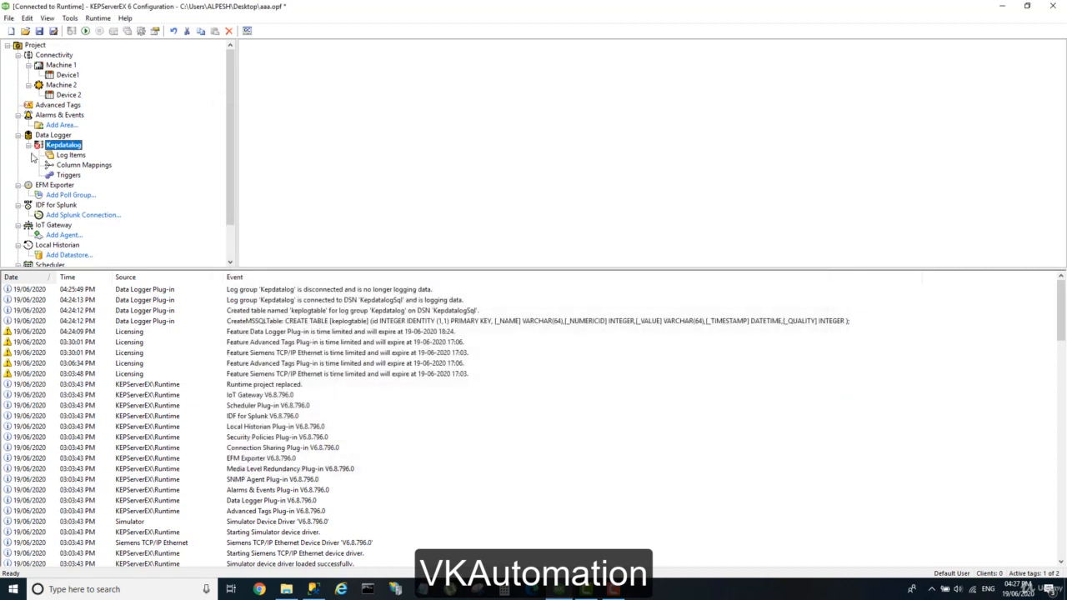
- Review the field names and data types in Kepdatalog's DefaultMapping column mapping, leaving the properties without changes
double_click(78, 166)
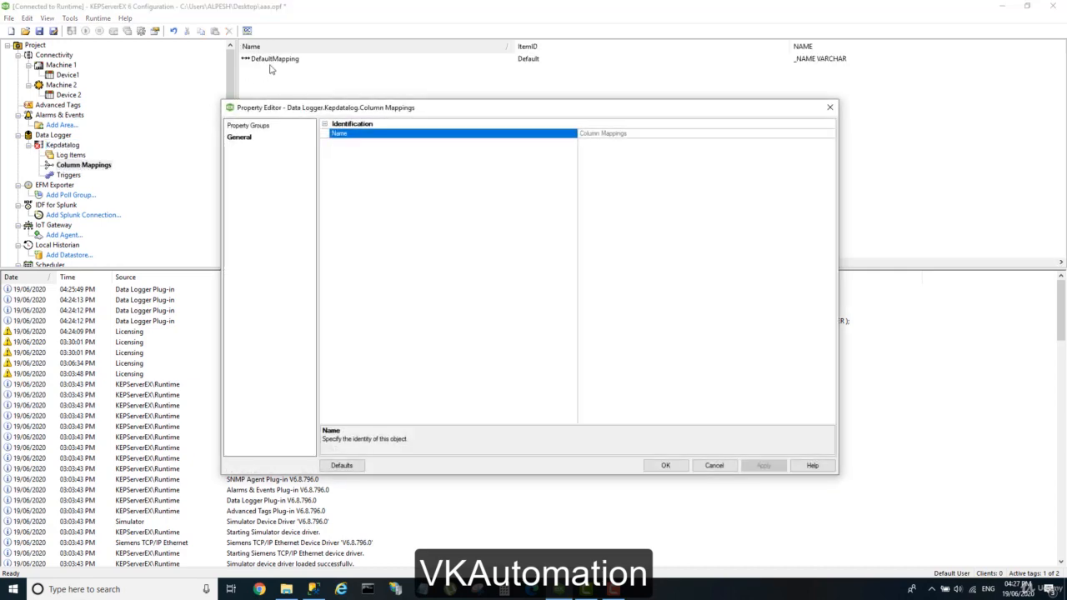
click(829, 106)
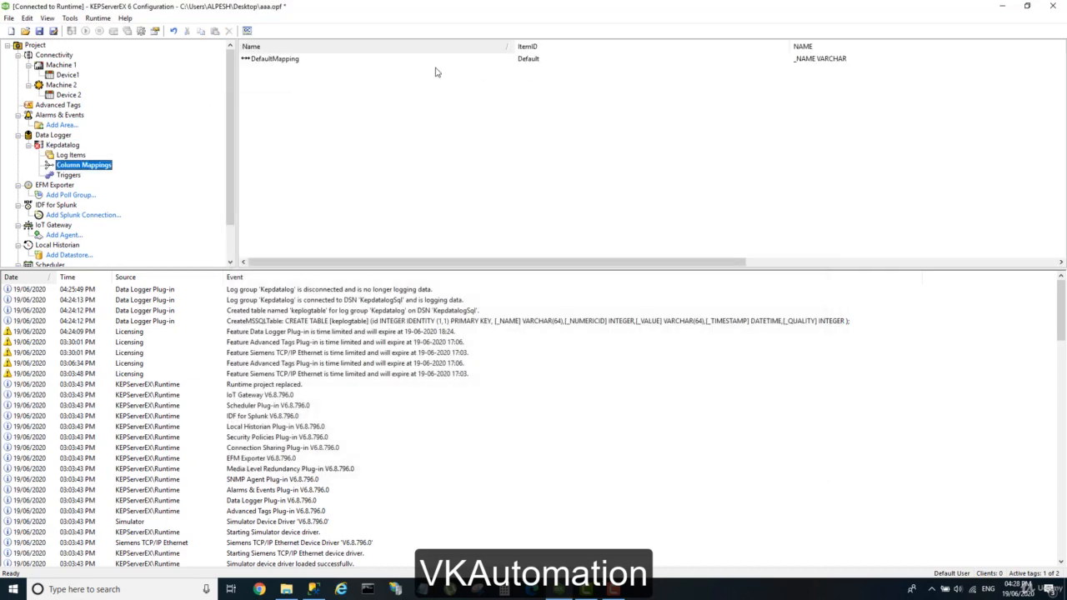
double_click(279, 60)
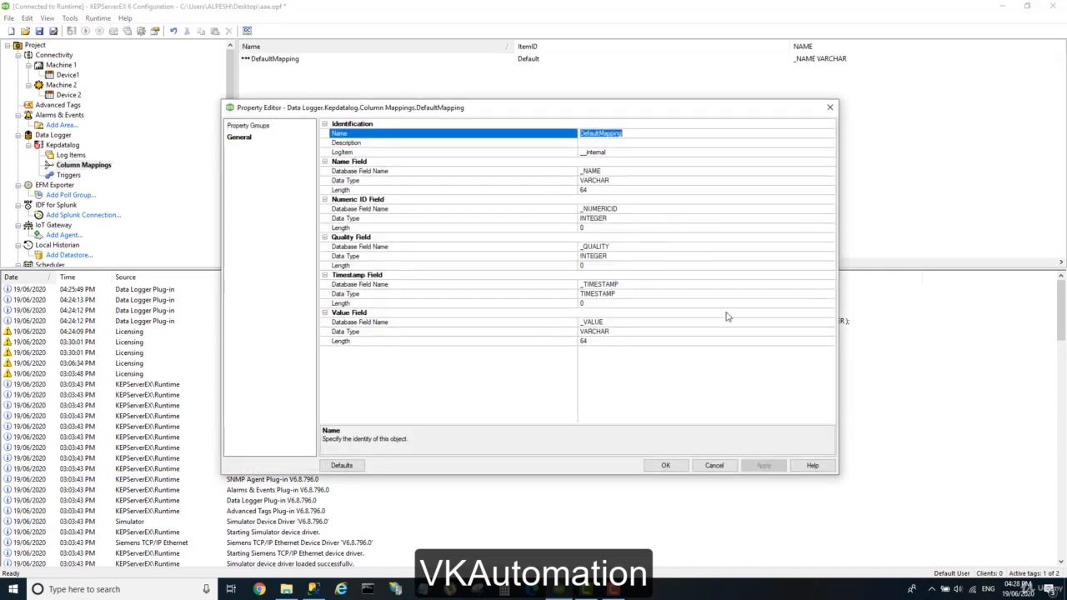
click(715, 465)
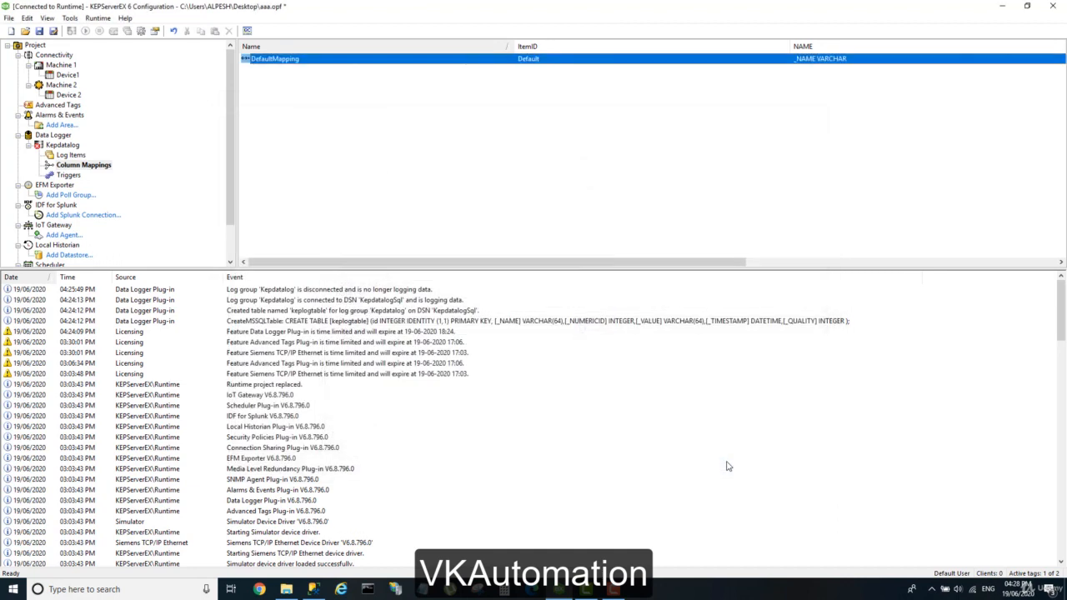
- Enable the Kepdatalog log group, switch to File Explorer and refresh New folder (2) to check the database1 file
click(64, 146)
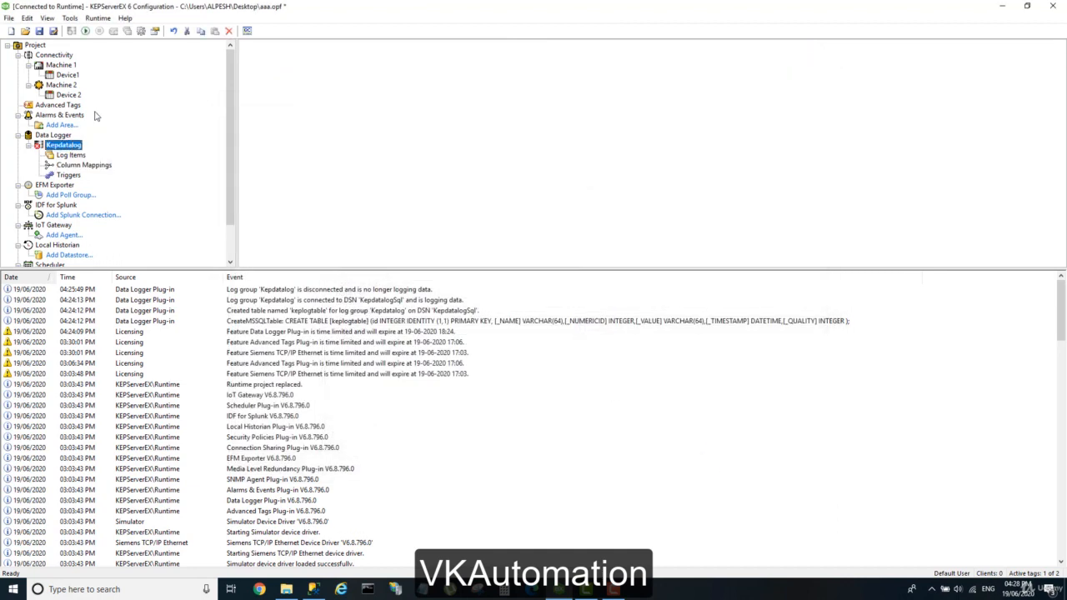
click(86, 33)
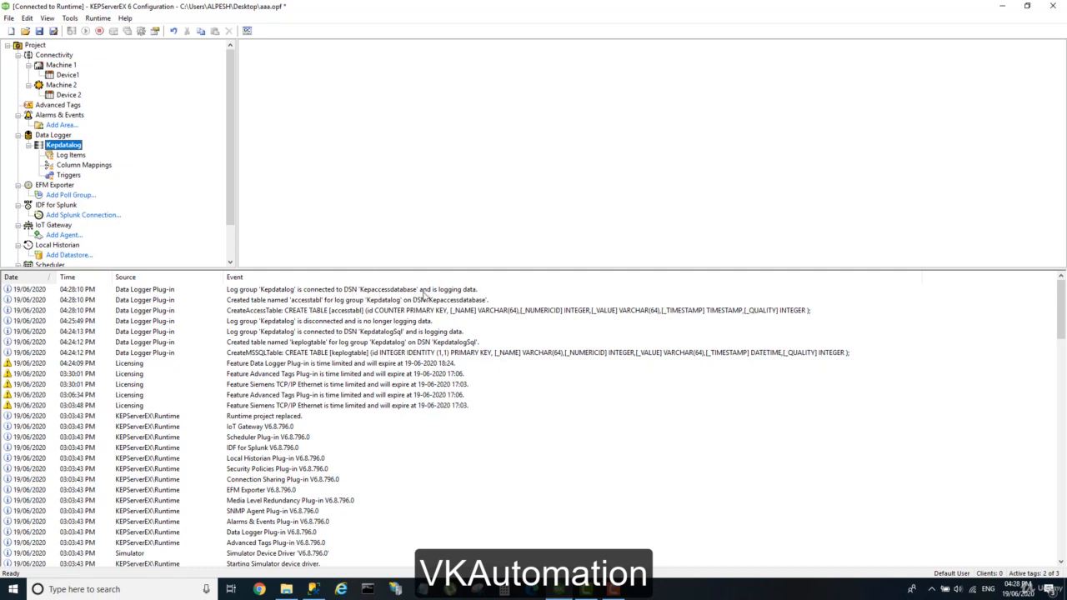
click(286, 589)
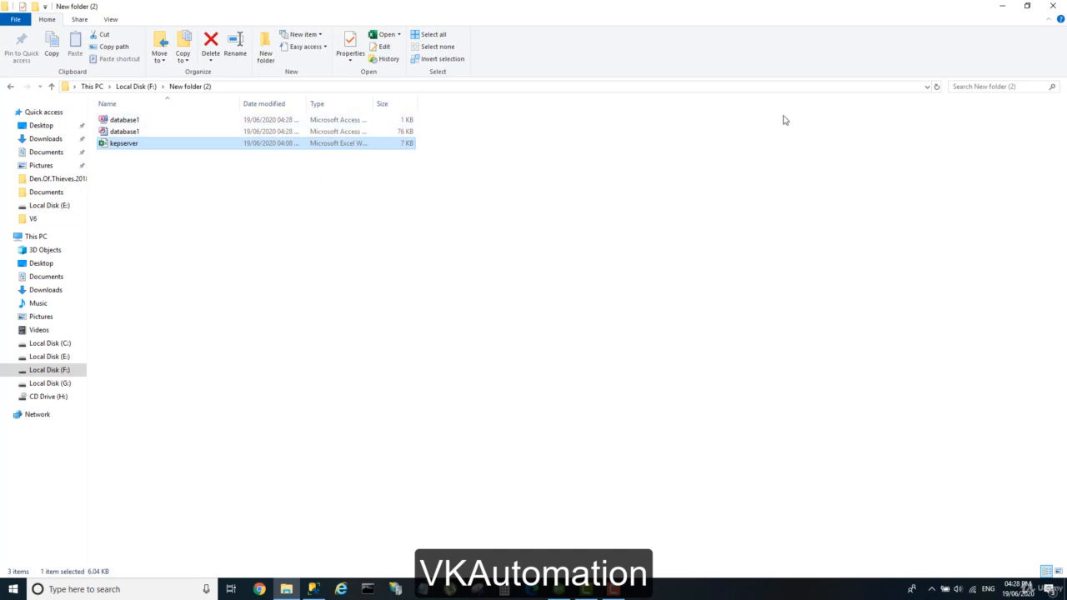
click(940, 93)
- Return to KEPServerEX, disable the Kepdatalog log group and open the kepserver workbook in Excel from New folder (2)
click(557, 593)
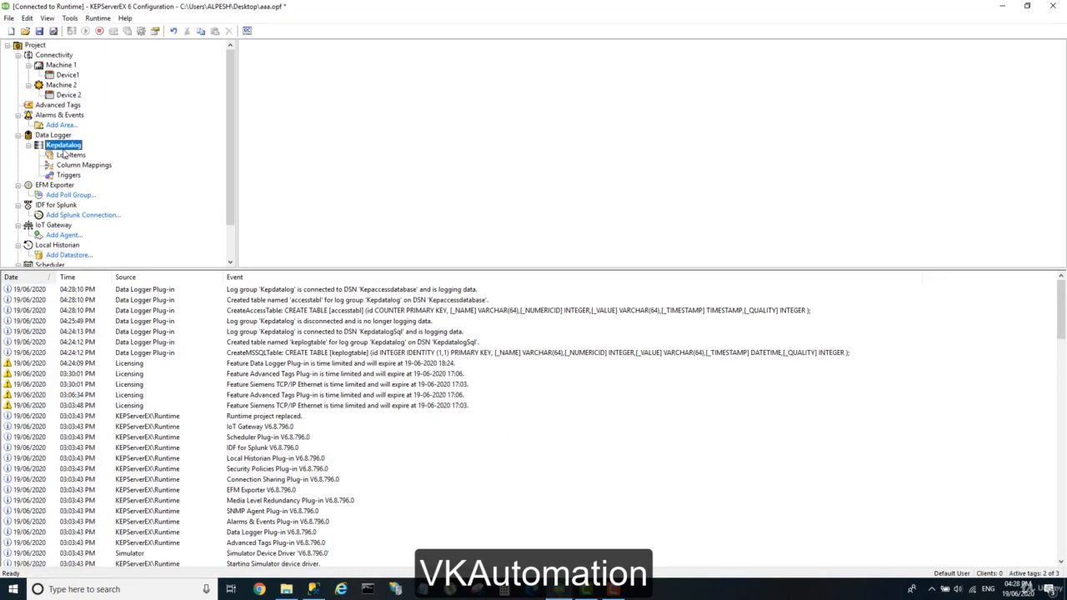
click(99, 31)
click(286, 590)
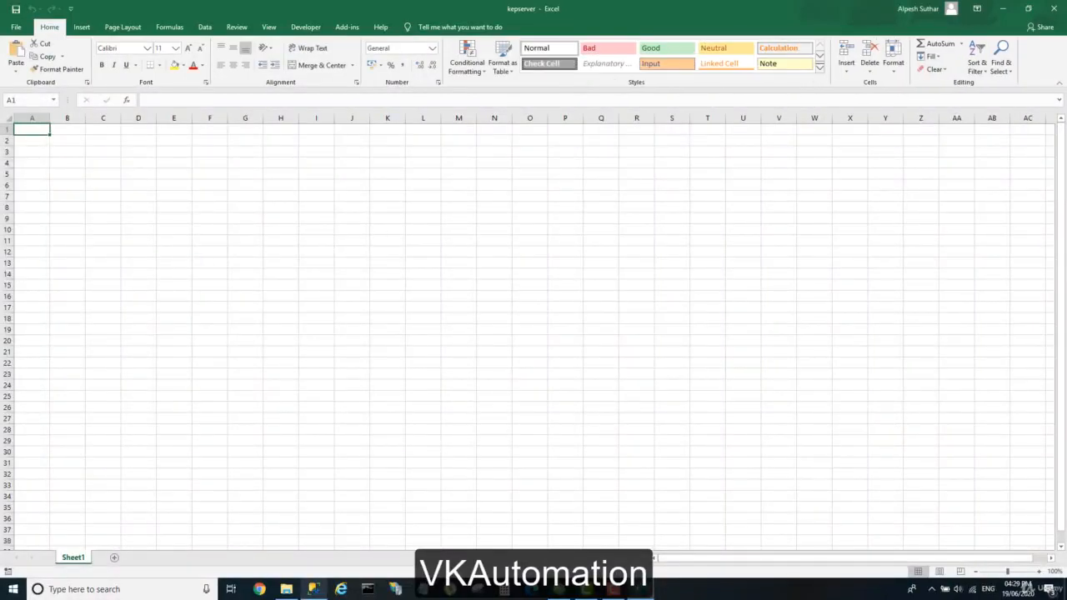
- Check the database1 and kepserver files in File Explorer and glance at keplogtable in SQL Server Management Studio
click(293, 592)
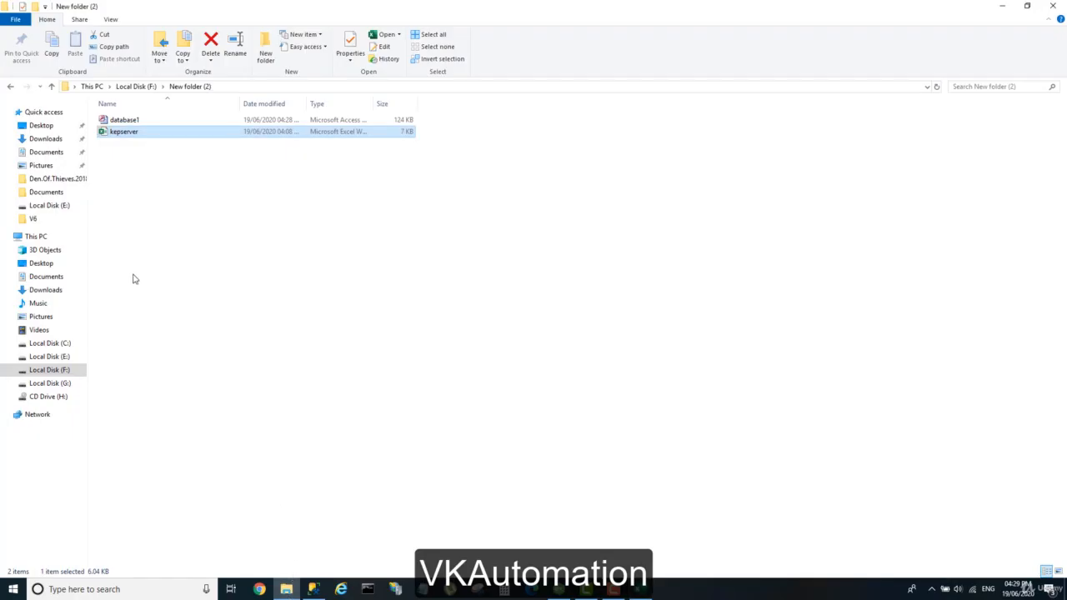
click(209, 121)
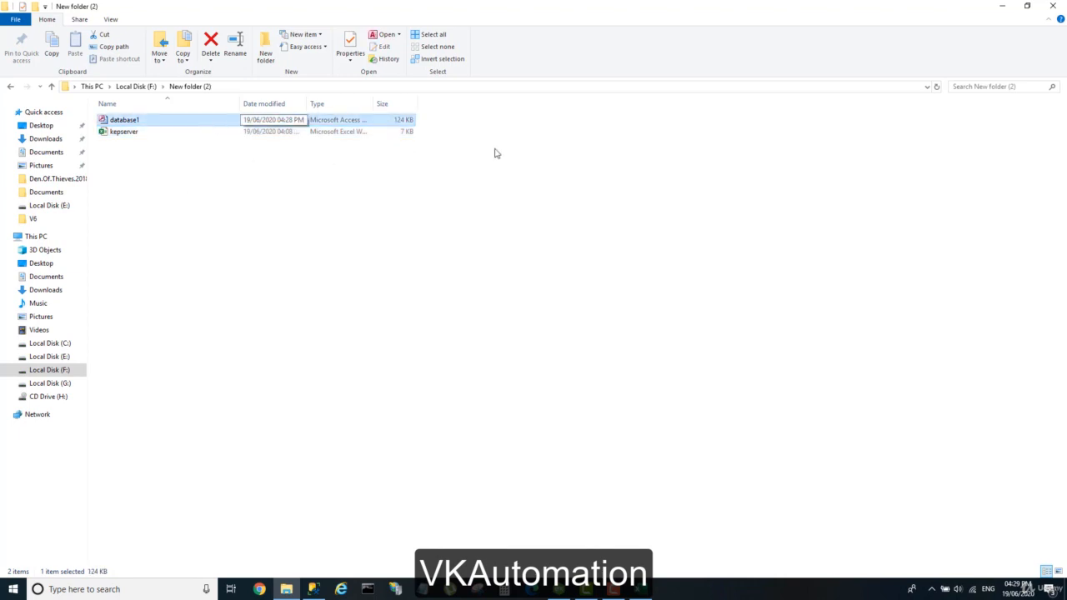
click(403, 135)
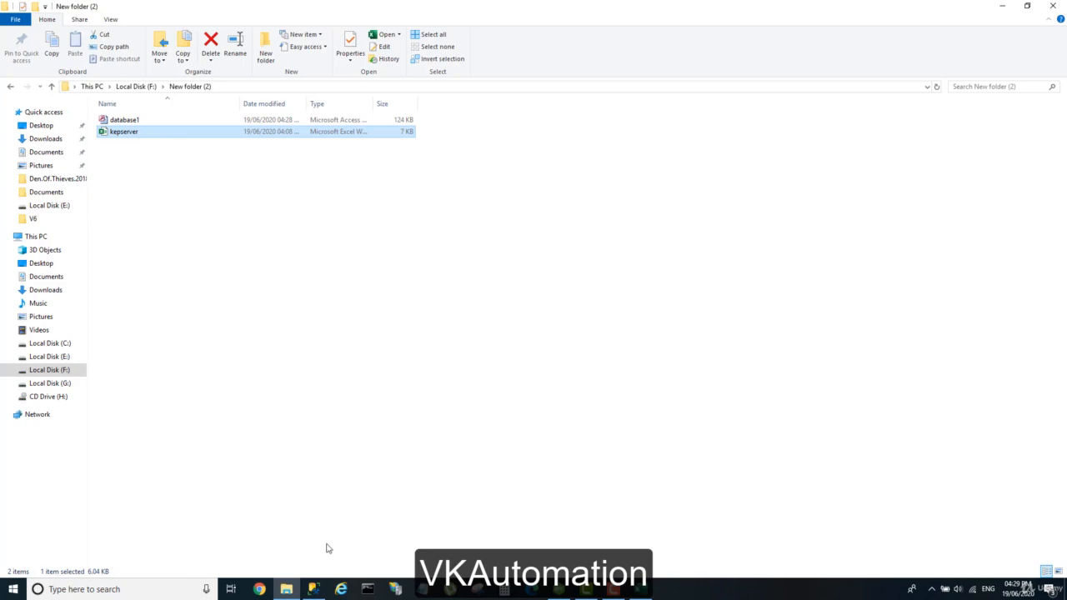
click(317, 590)
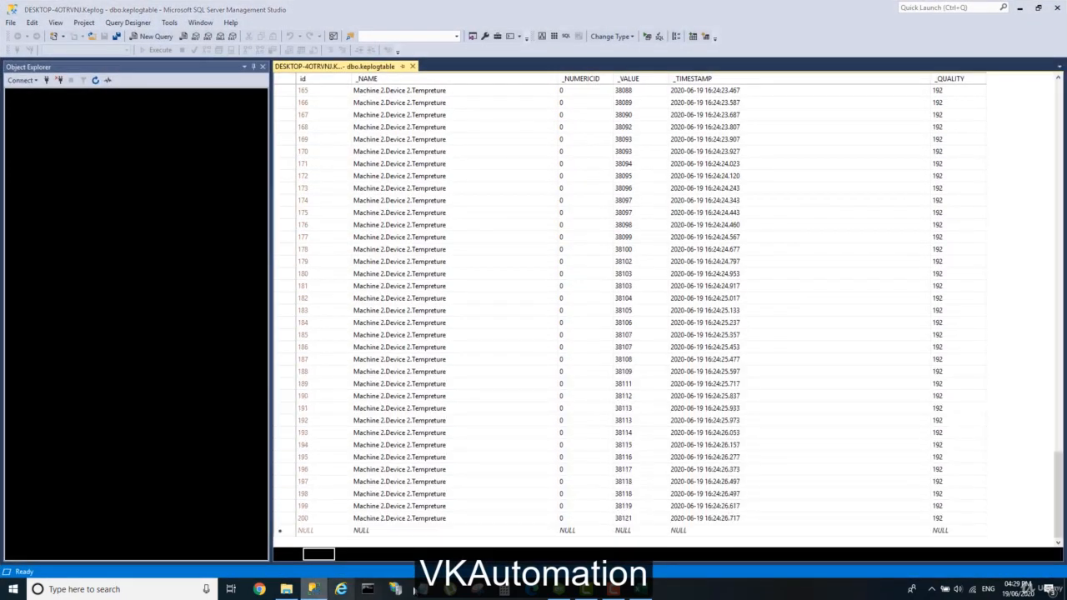
click(317, 590)
- In the kepserver workbook in Excel, import the Access database database1 from F:\New folder (2) as a table at Sheet1 cell C7
click(640, 590)
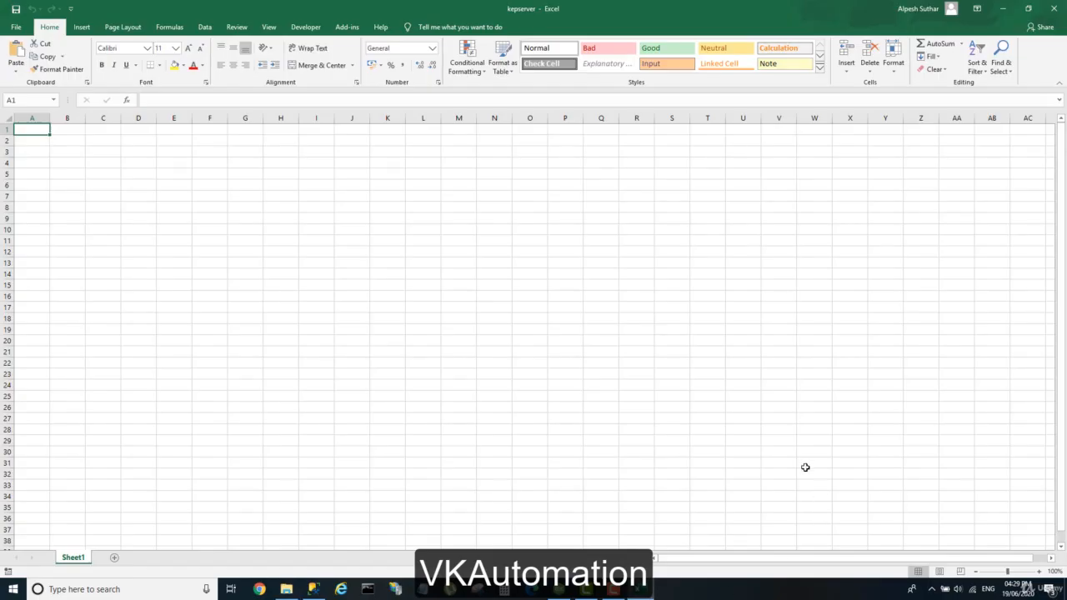
click(205, 27)
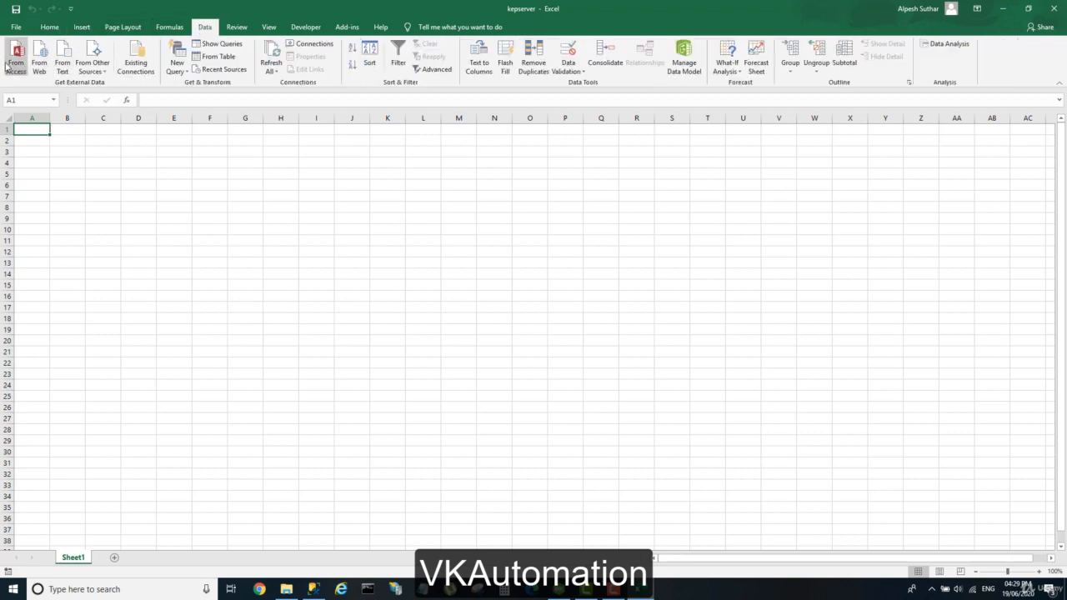
click(11, 65)
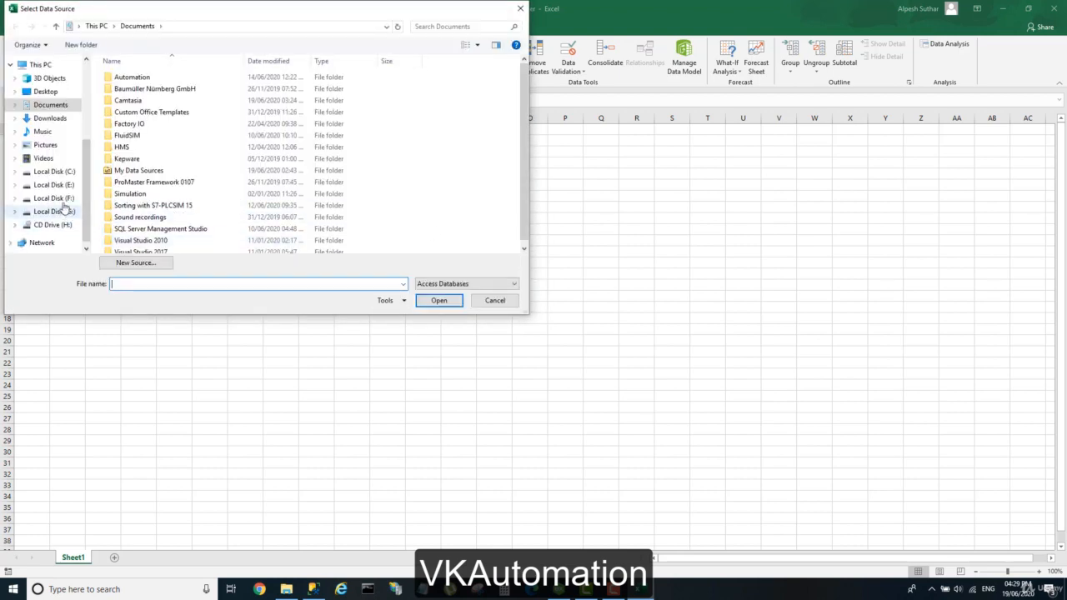
scroll(59, 192, down, 1)
scroll(138, 171, down, 1)
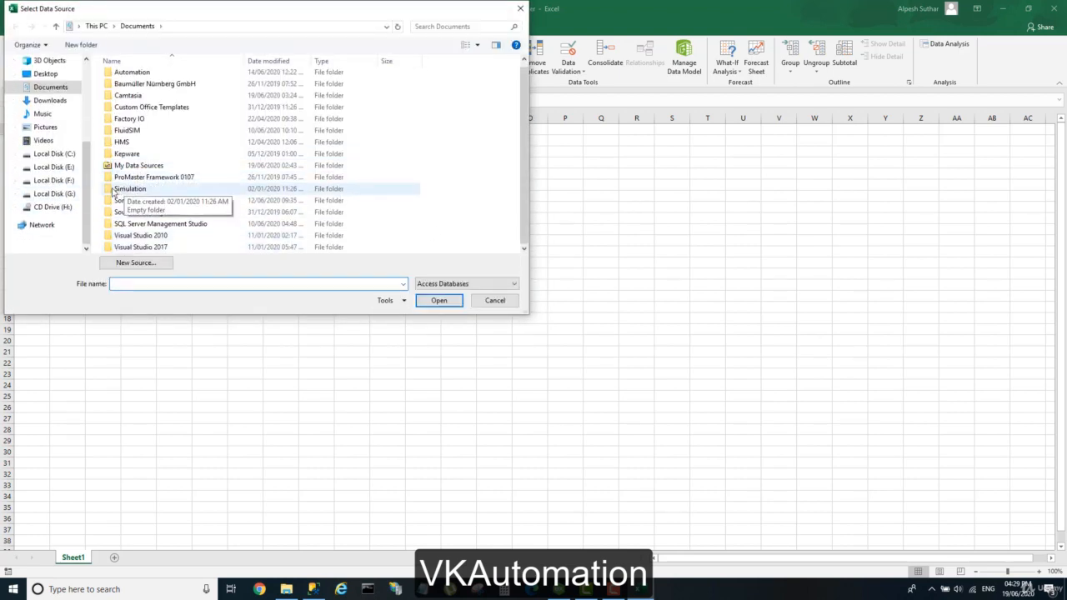
click(67, 181)
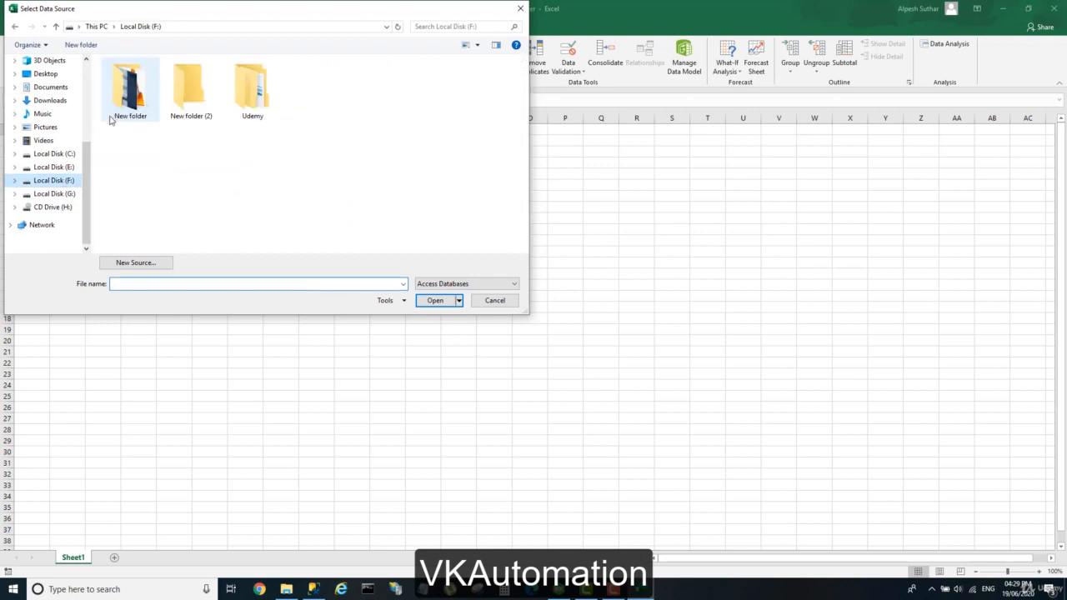
double_click(191, 87)
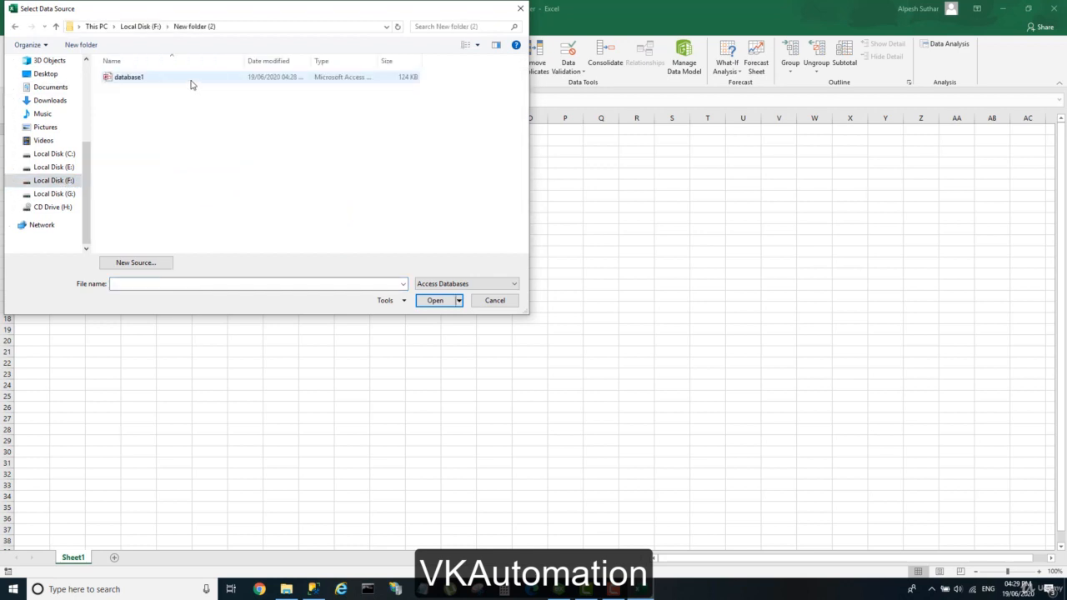
double_click(190, 84)
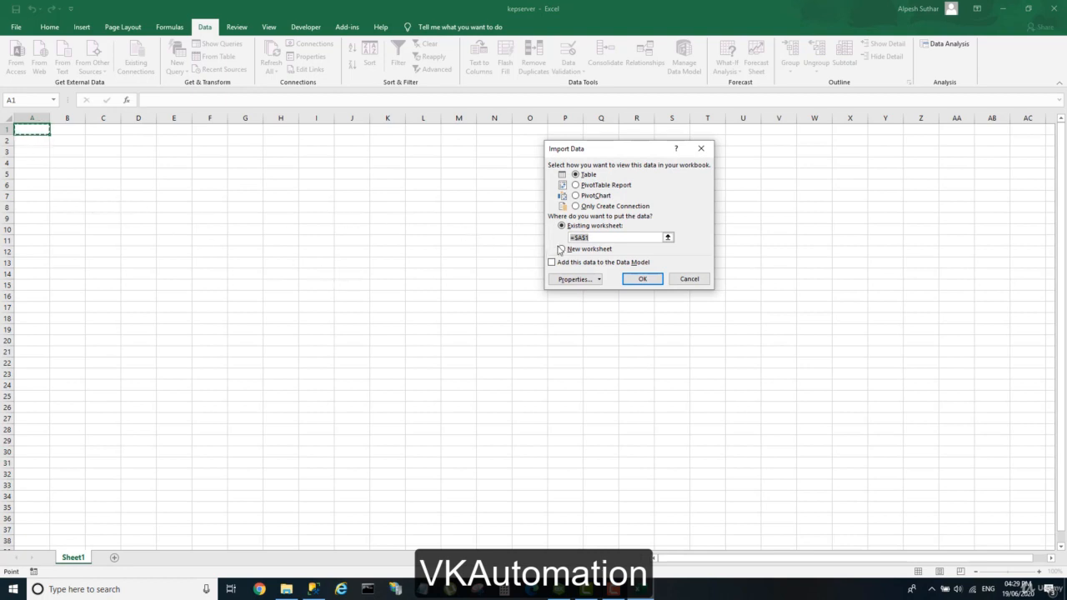
click(120, 193)
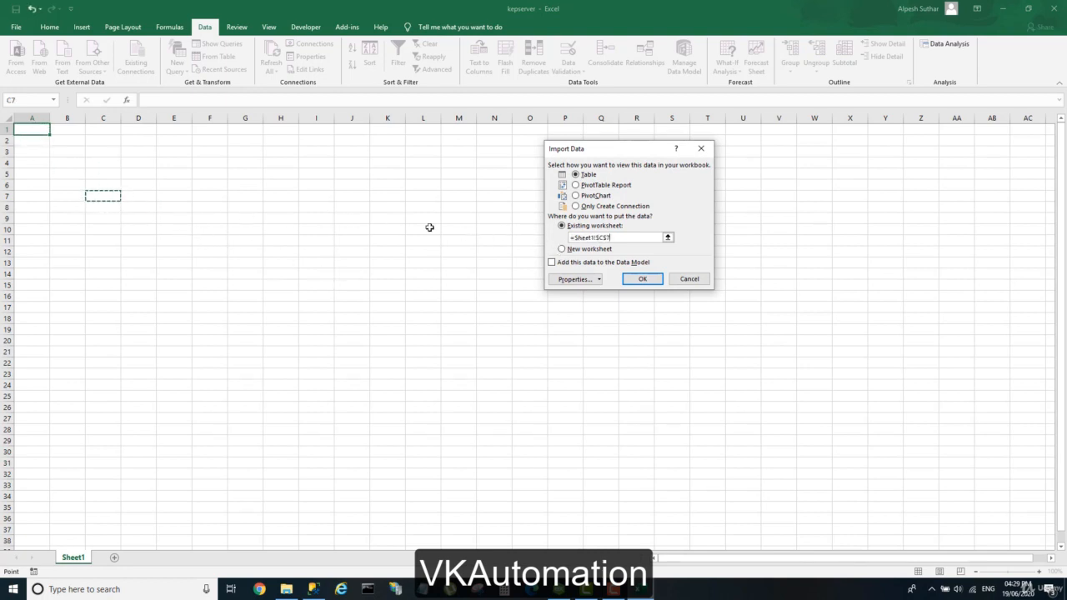
click(643, 278)
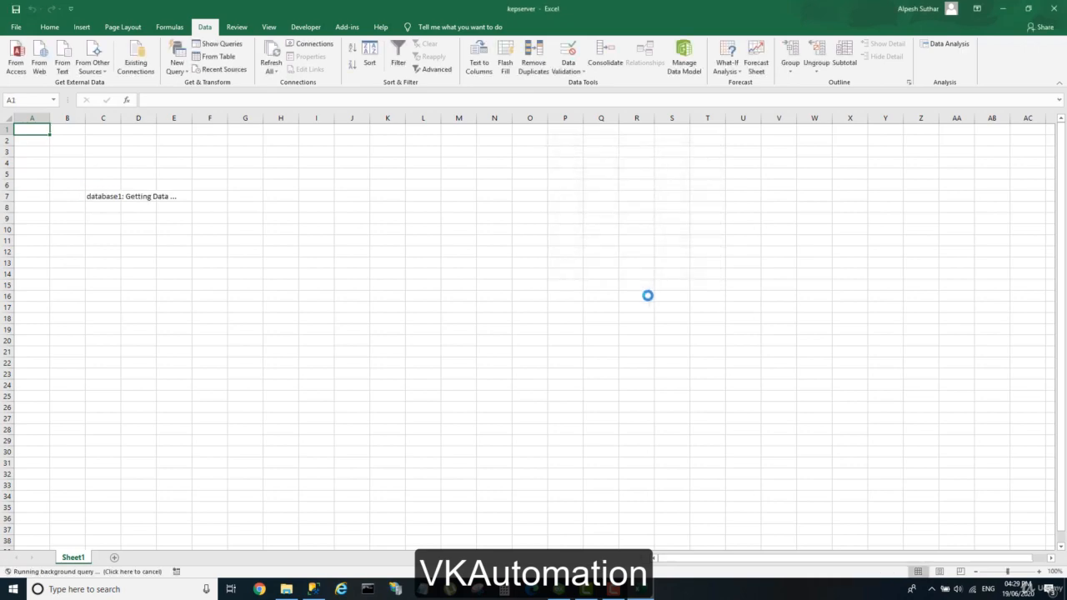
- Examine the imported Tempreture log records through to the last row, then switch to keplogtable in SQL Server Management Studio
scroll(329, 288, down, 4)
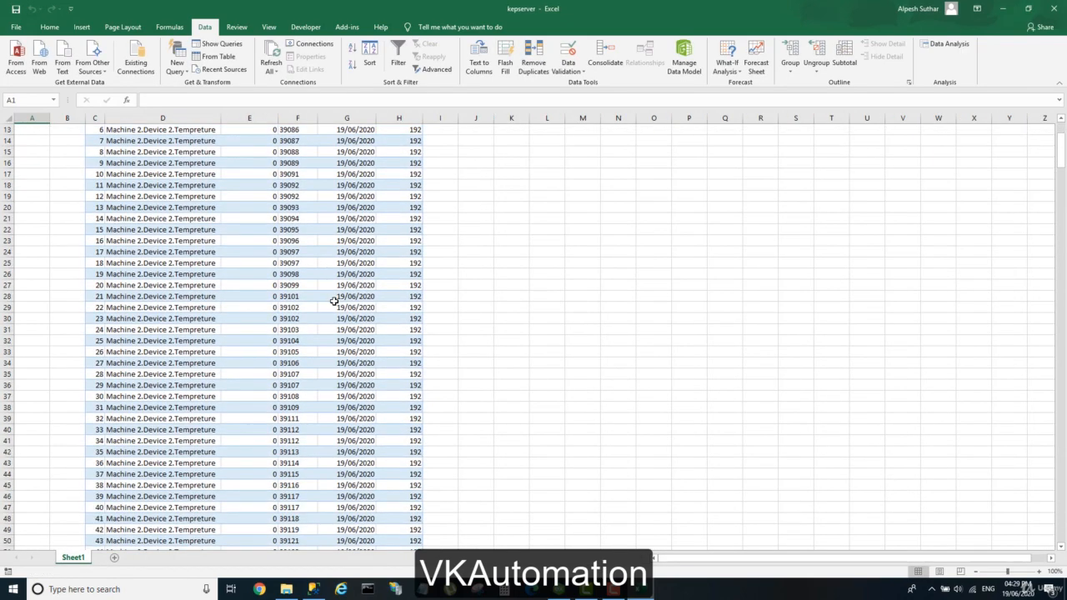
scroll(333, 300, down, 11)
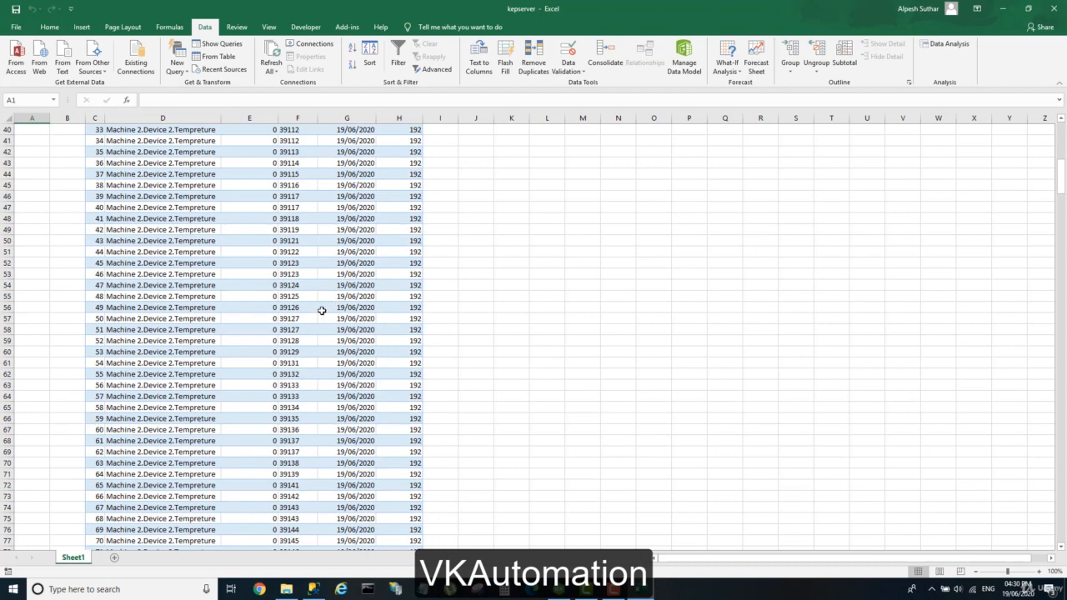
scroll(317, 305, down, 4)
scroll(316, 305, down, 20)
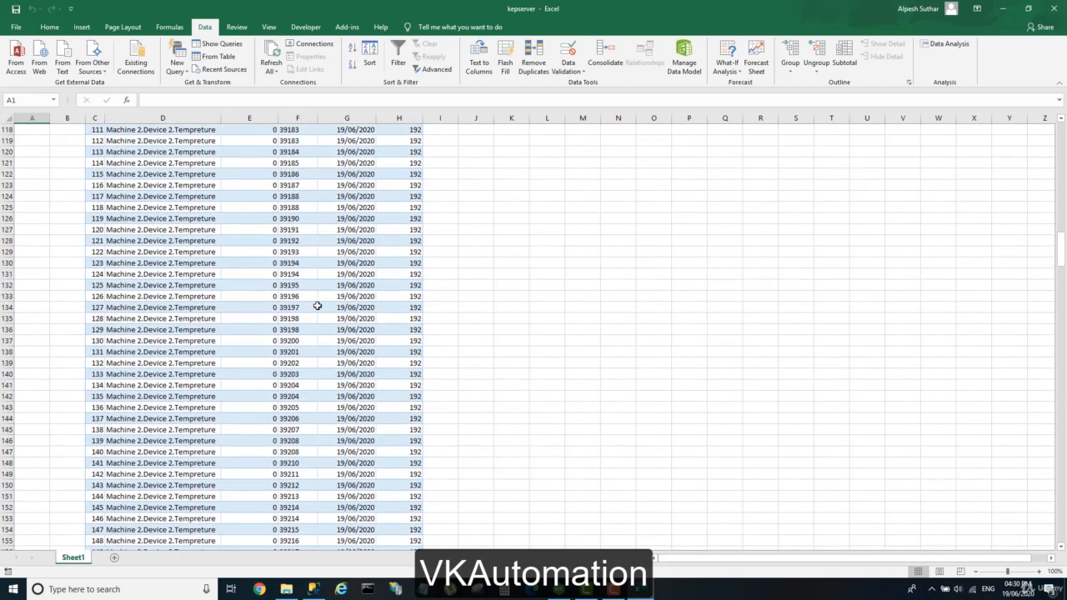
scroll(317, 305, down, 3)
scroll(317, 306, down, 19)
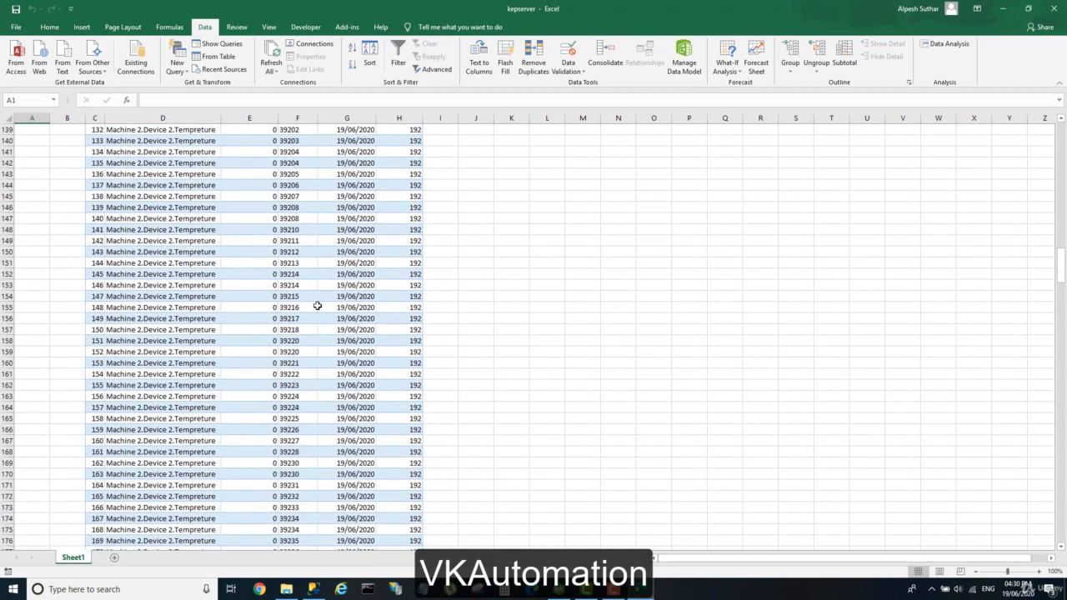
scroll(316, 306, down, 12)
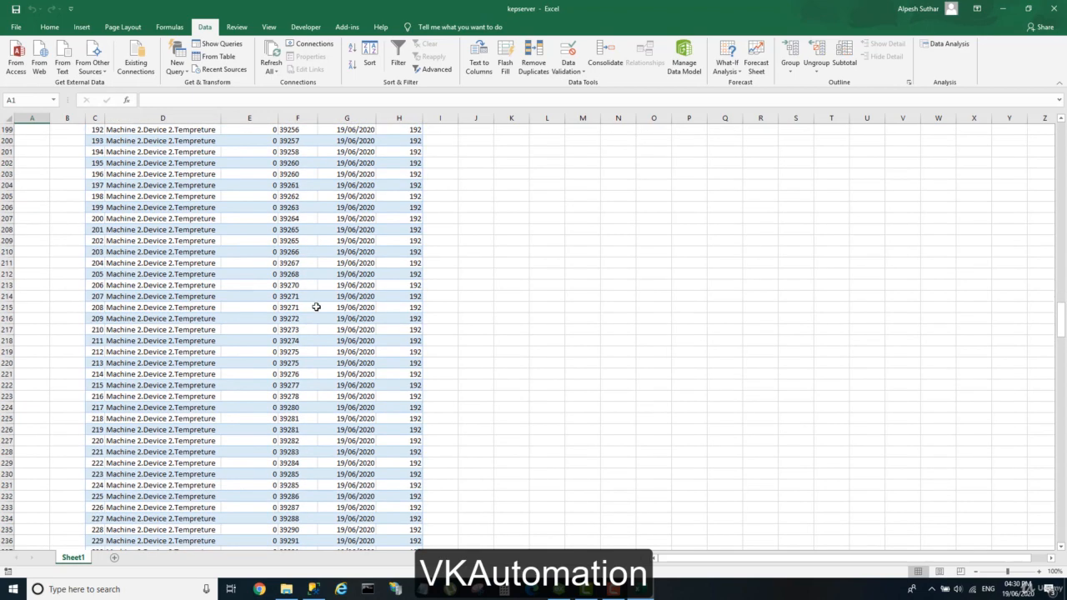
drag(1064, 350, 1059, 435)
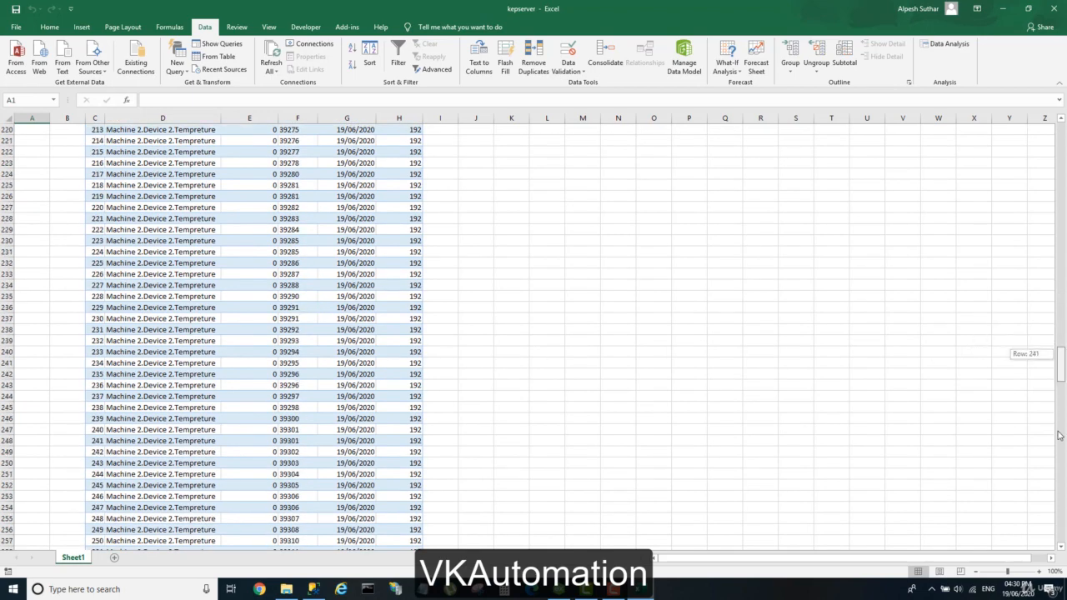
mouse_move(1054, 498)
mouse_down()
mouse_move(1060, 473)
mouse_move(1060, 517)
mouse_up()
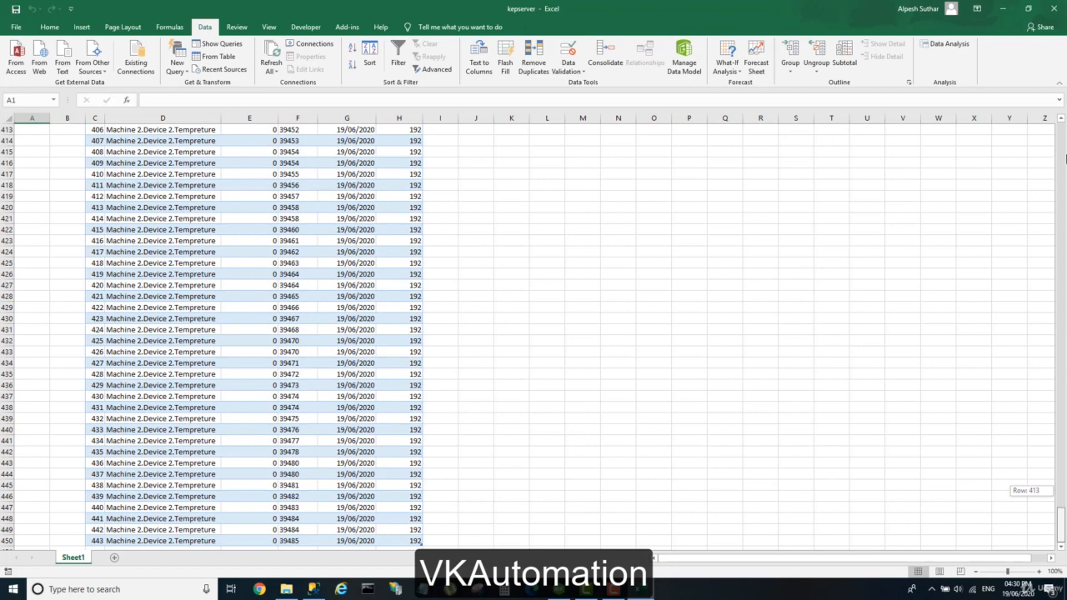
drag(1065, 158, 1063, 138)
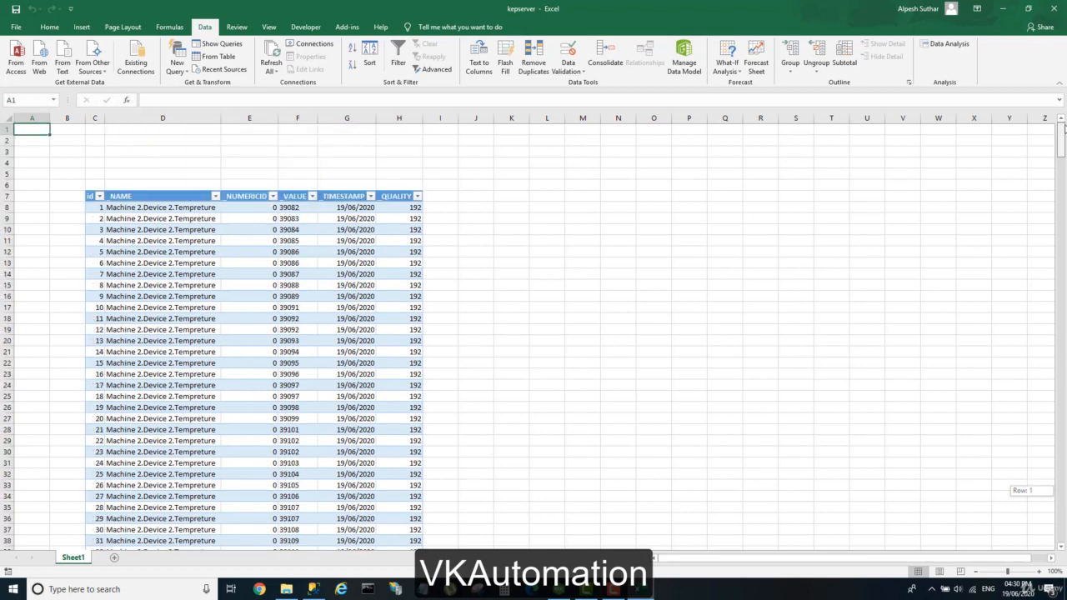
click(538, 242)
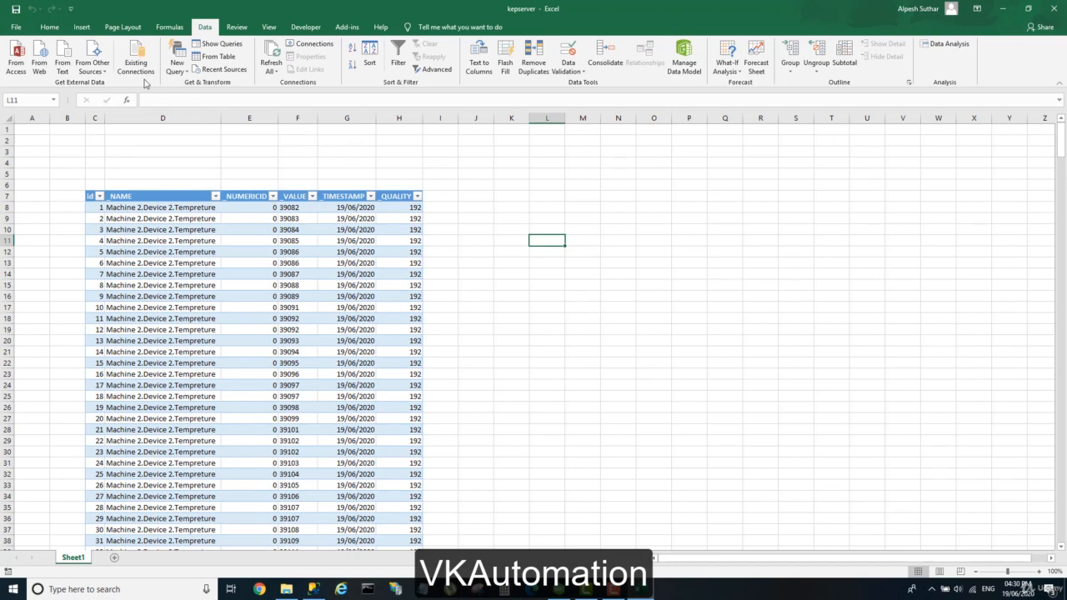
click(314, 589)
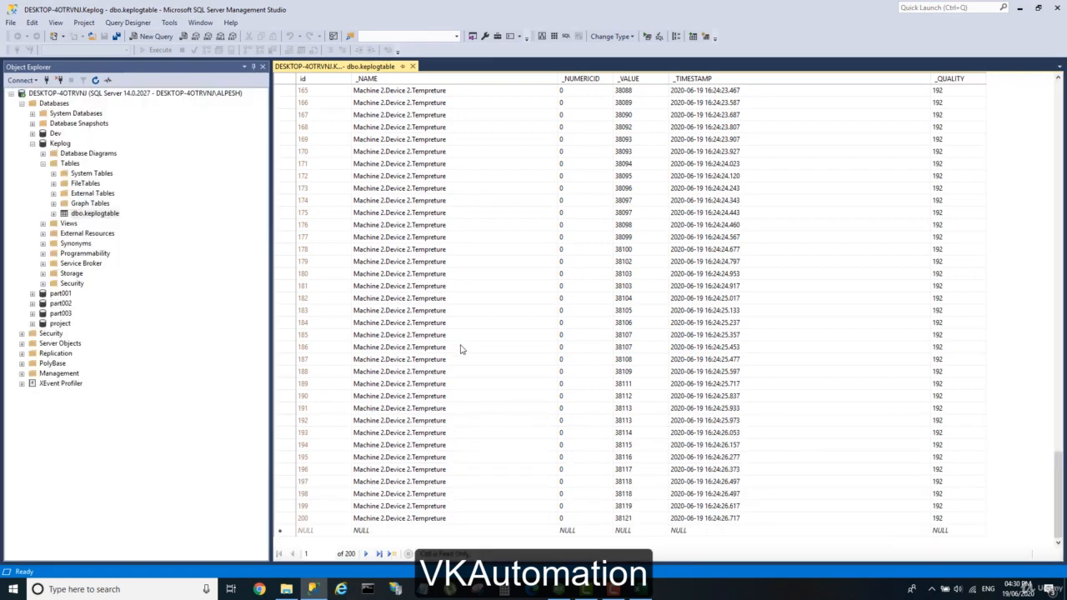
- Return to the kepserver workbook in Excel and start a data import from SQL Server, ready for the server name
scroll(471, 355, up, 6)
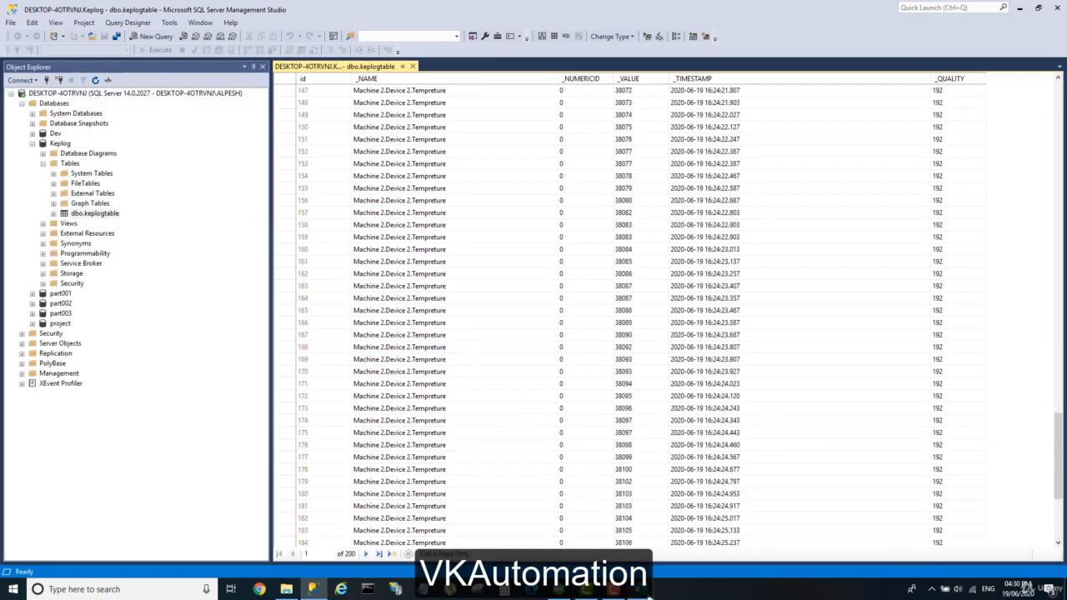
click(644, 589)
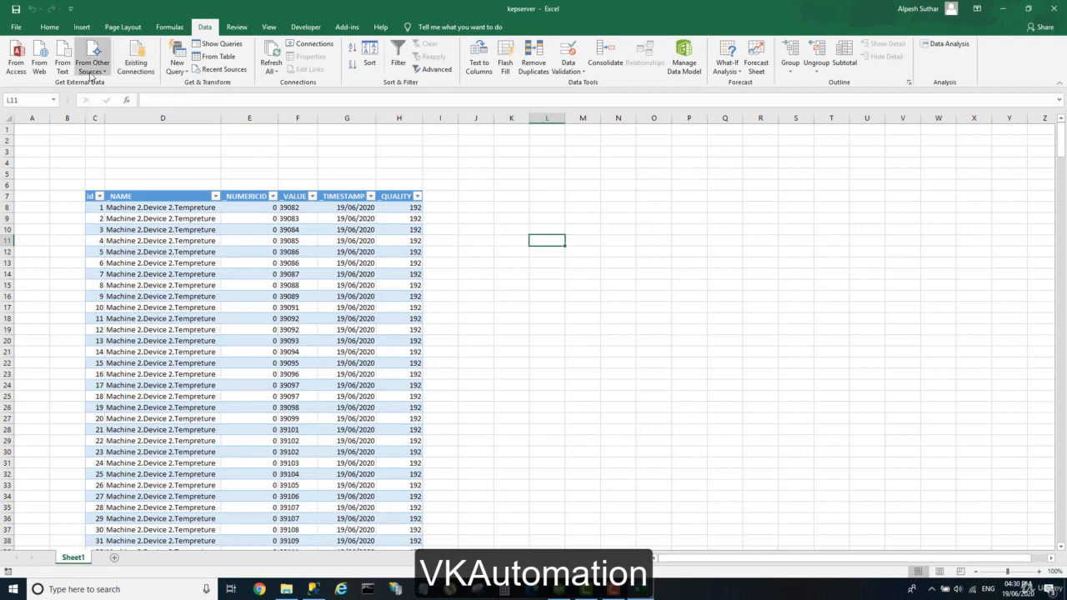
click(92, 67)
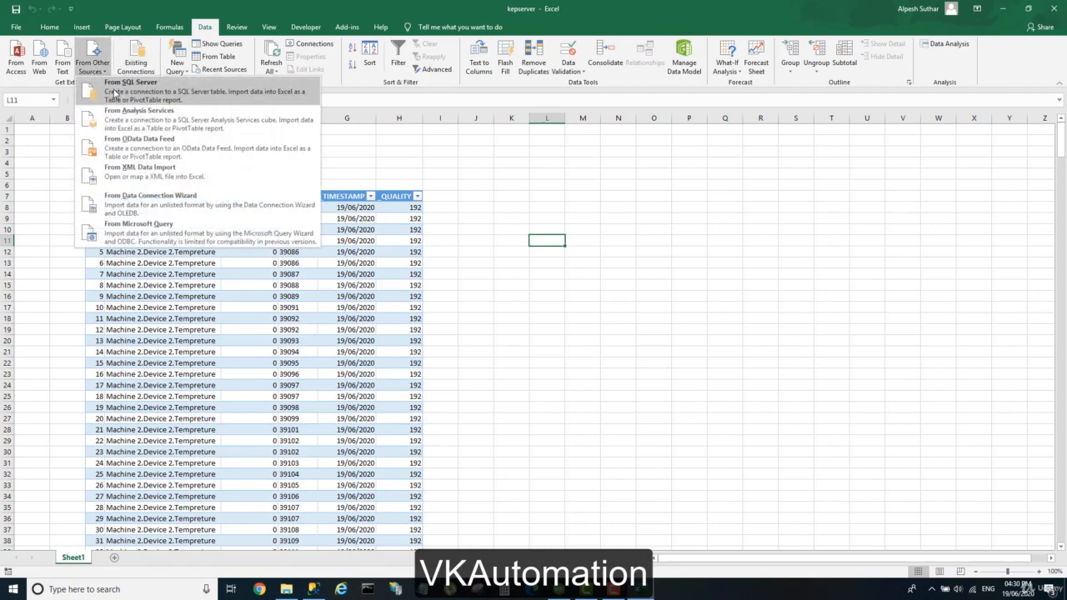
click(480, 244)
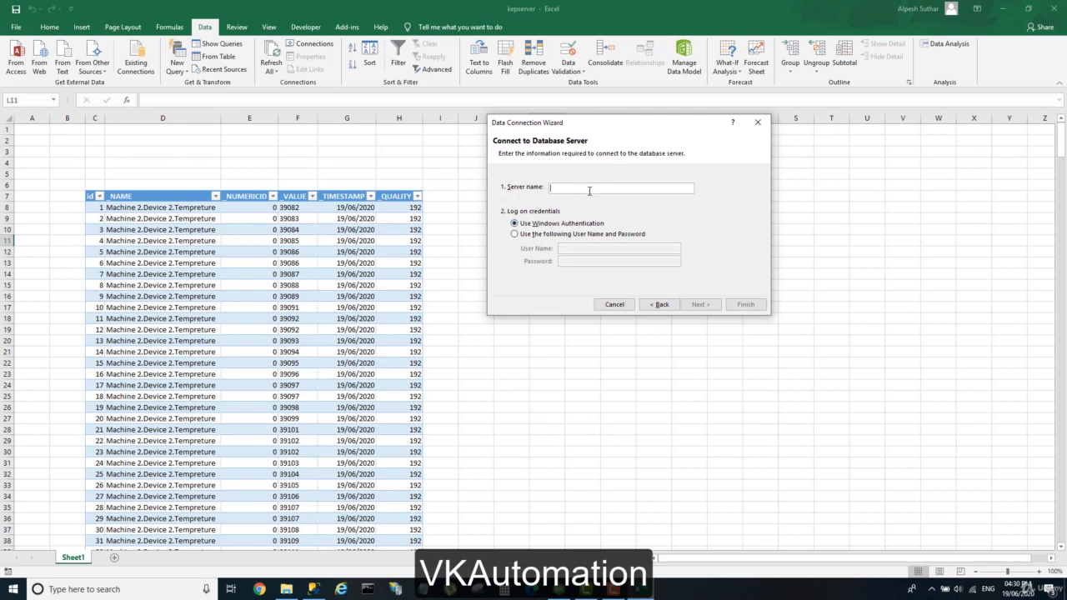
right_click(589, 190)
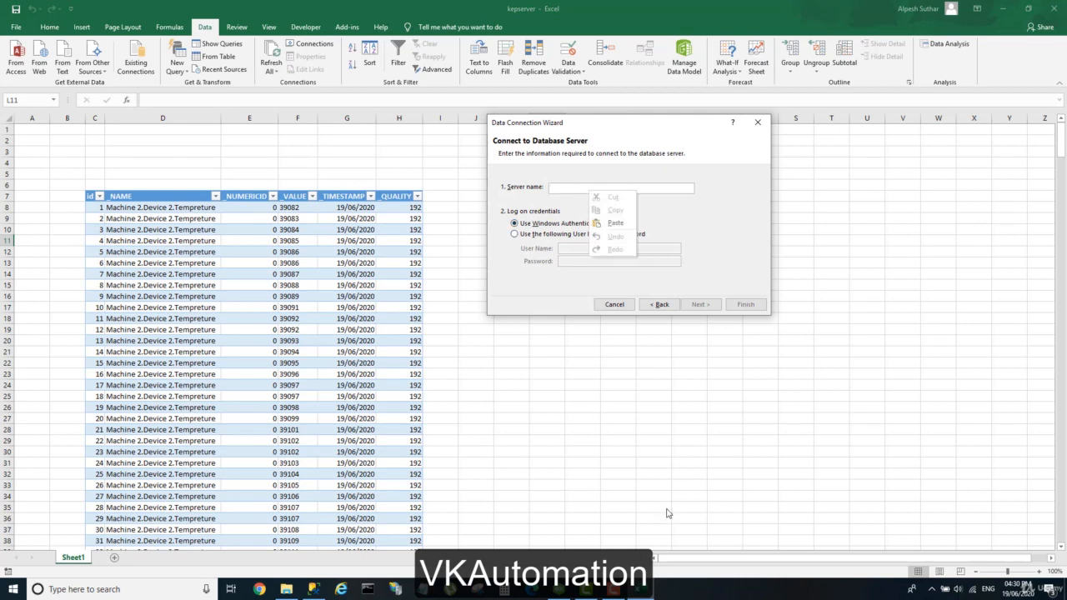
click(667, 510)
- Copy server name DESKTOP-4OTRVNJ from SQL Server Management Studio's connection dialog and connect Excel's data connection wizard to it using Windows Authentication
click(312, 589)
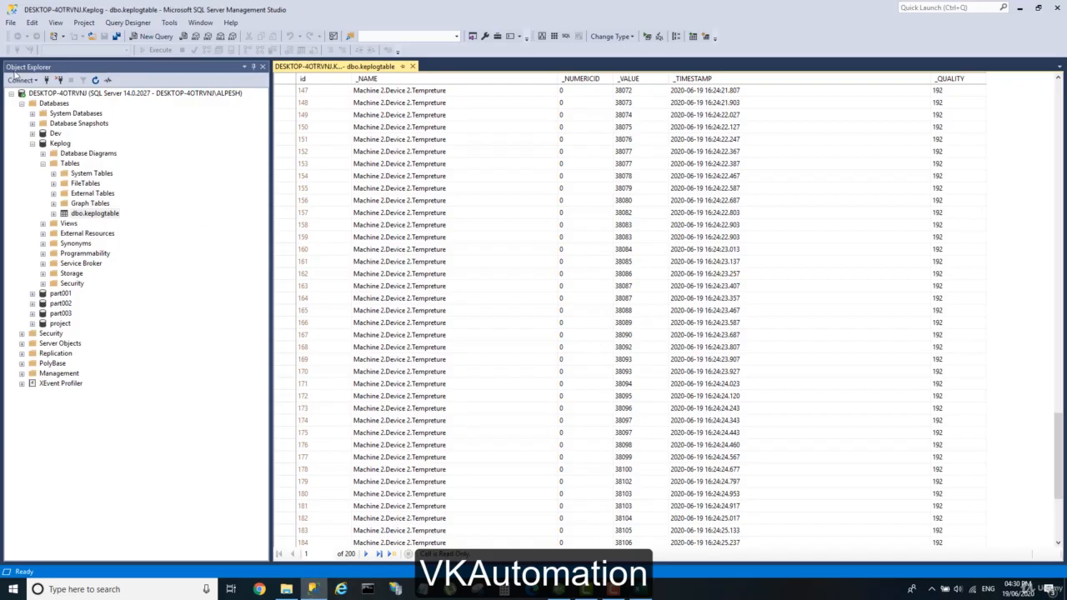
click(48, 79)
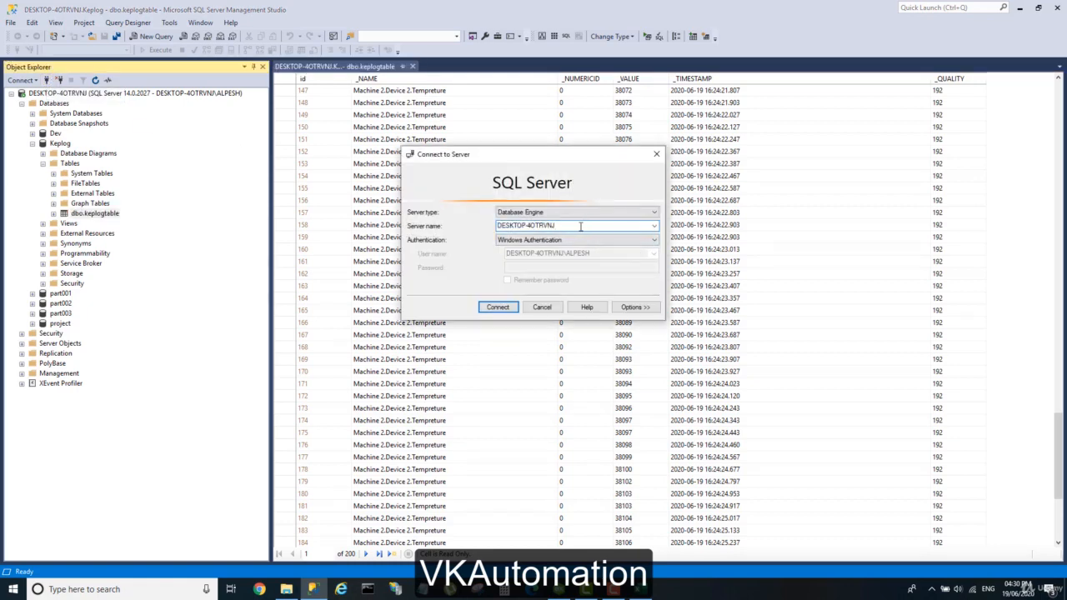
right_click(514, 225)
click(541, 261)
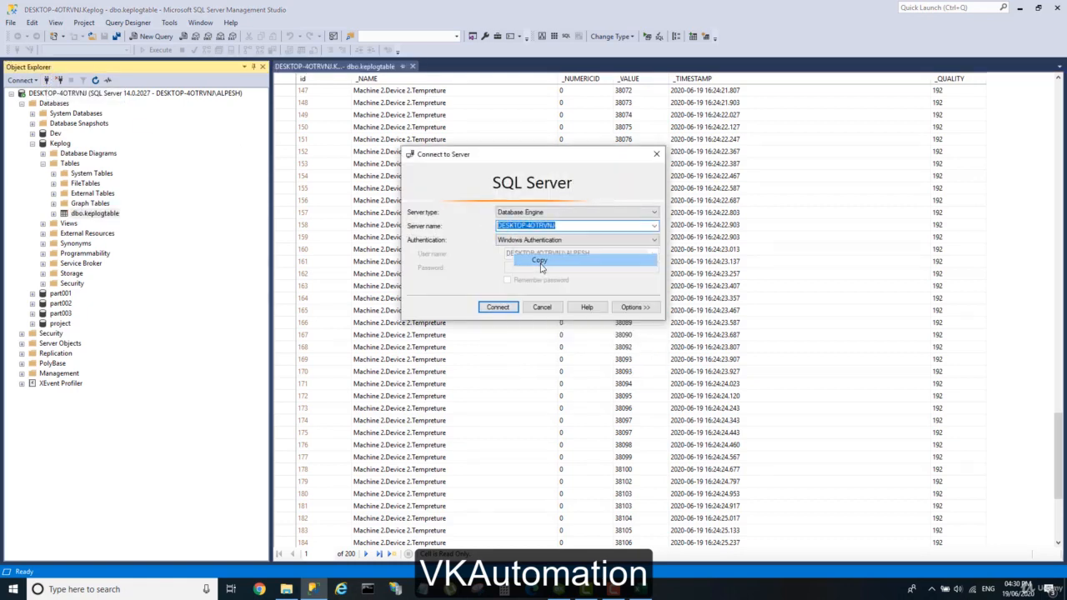
click(640, 591)
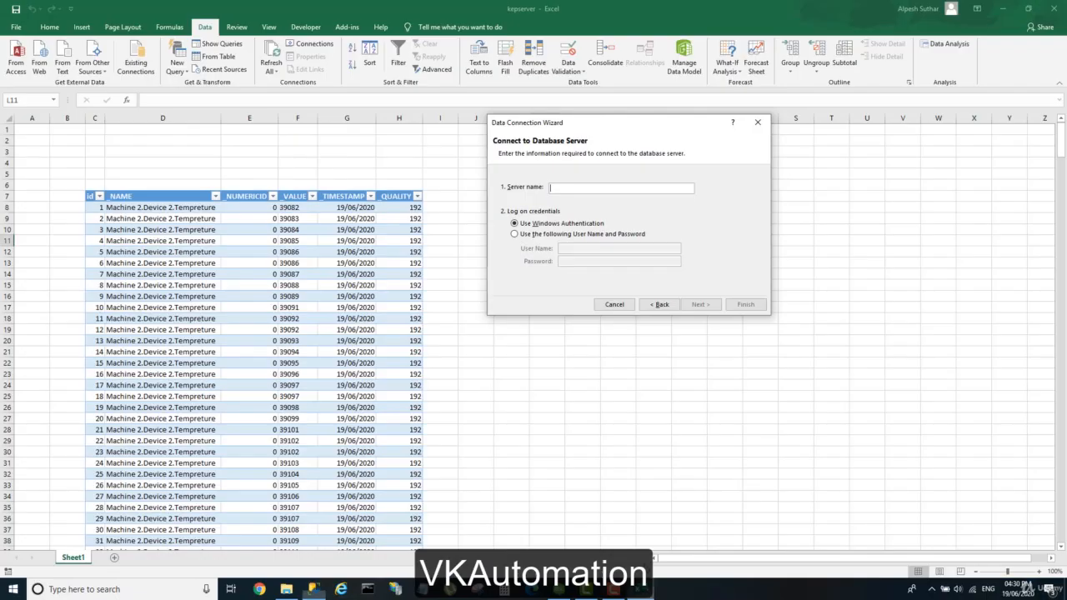
right_click(562, 188)
click(583, 220)
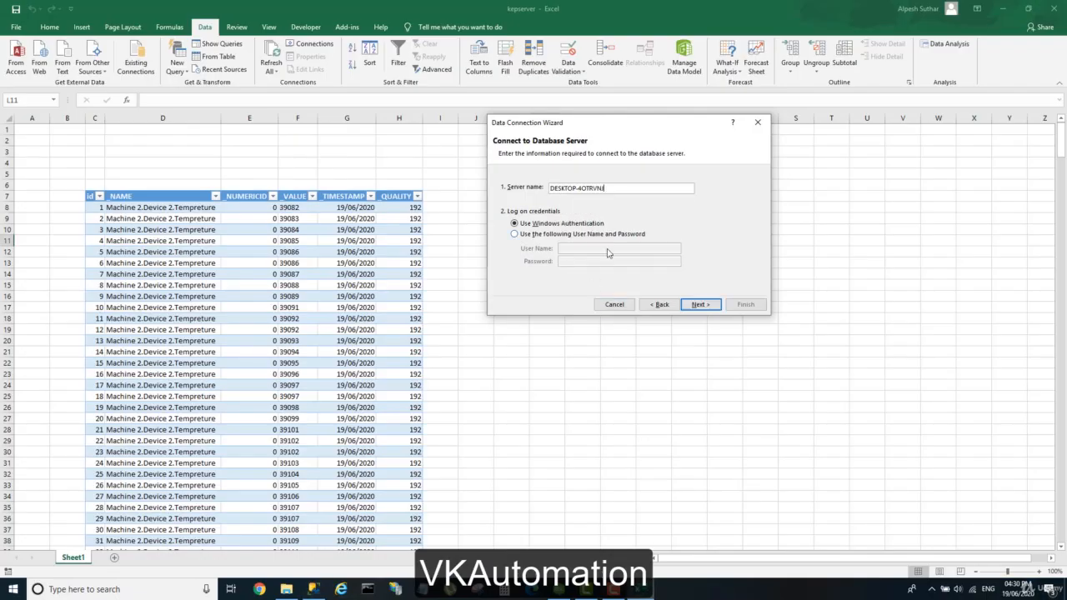
click(698, 304)
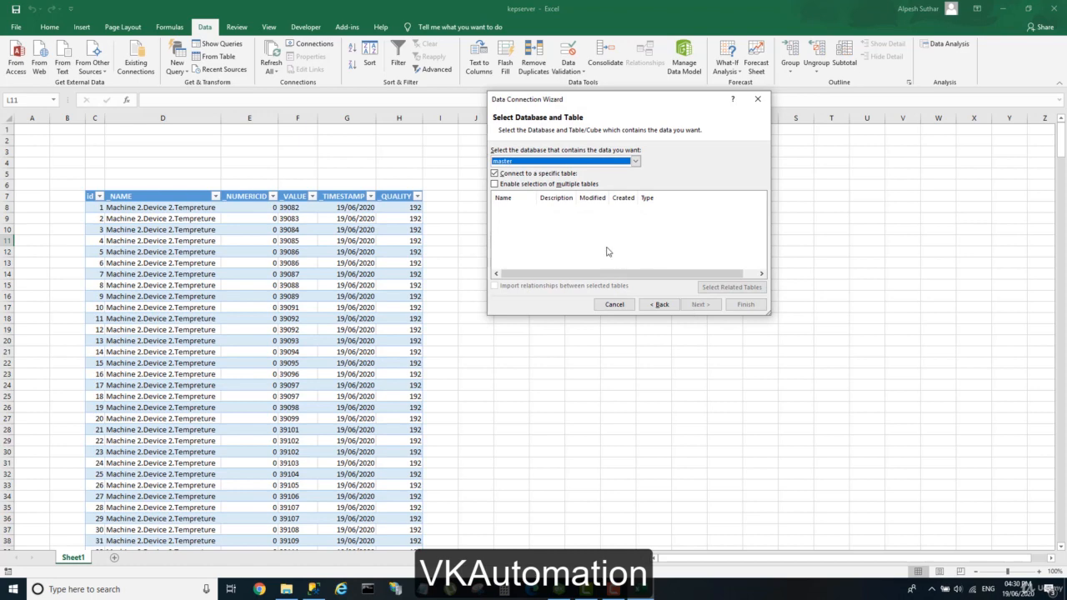
- Choose keplogtable in the Keplog database, finish the connection and import it as a table at Sheet1 cell L11
click(635, 161)
click(562, 182)
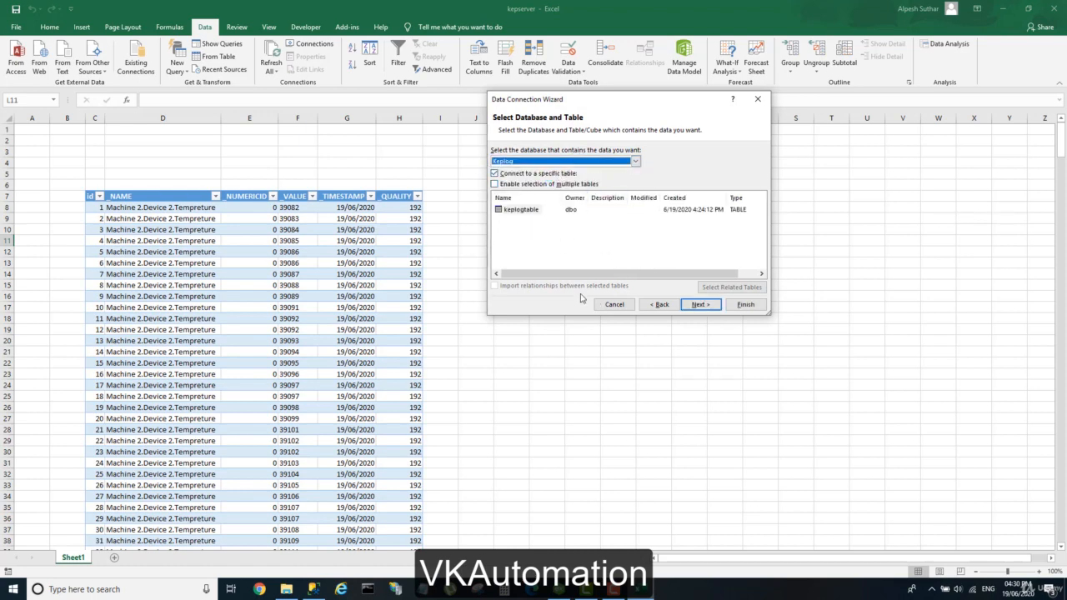
click(708, 305)
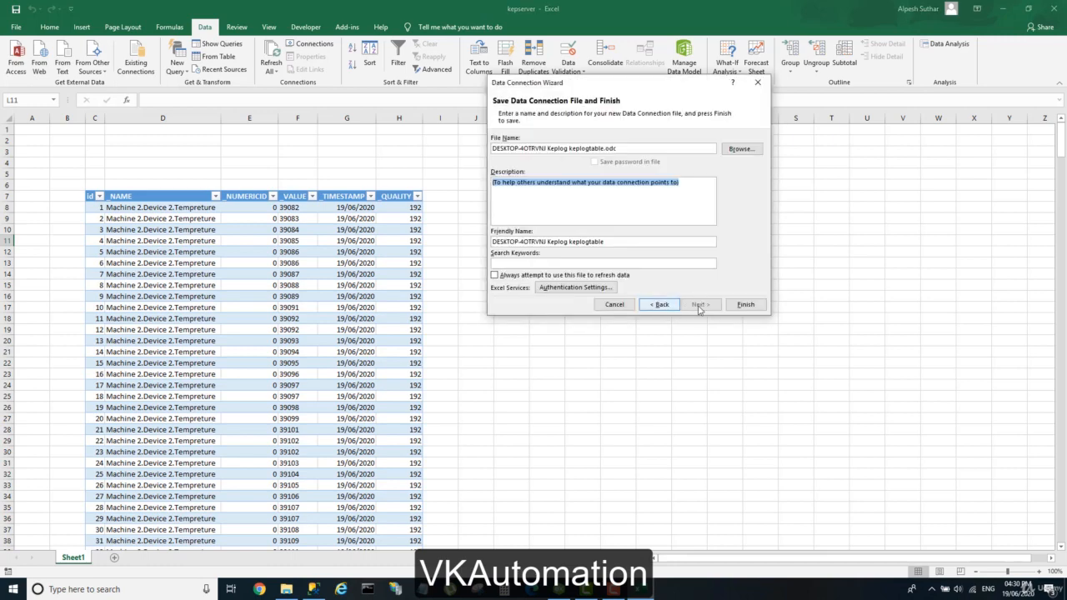
click(745, 304)
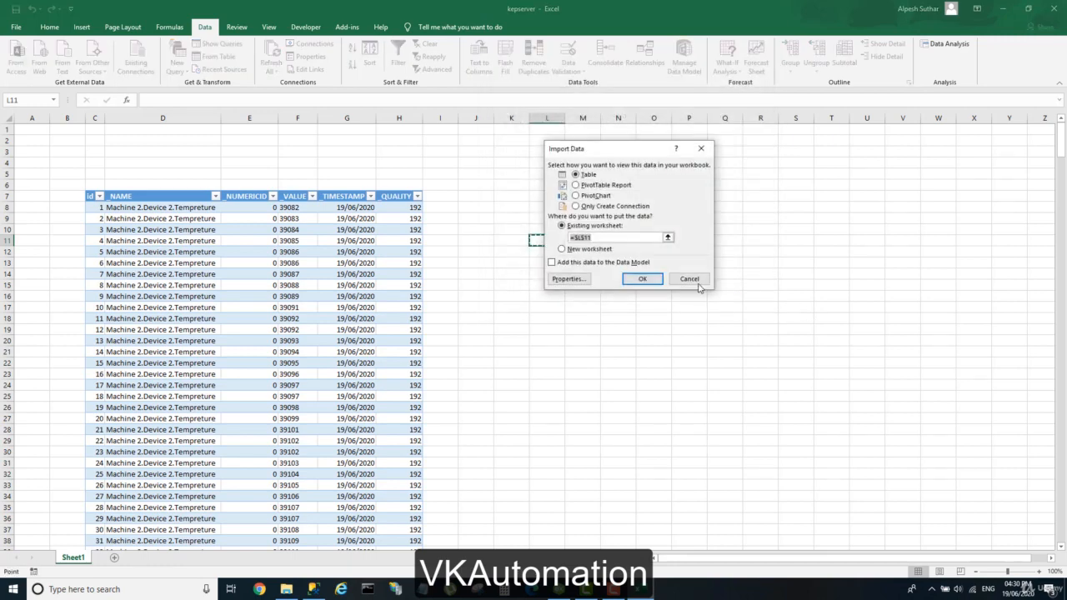
click(642, 278)
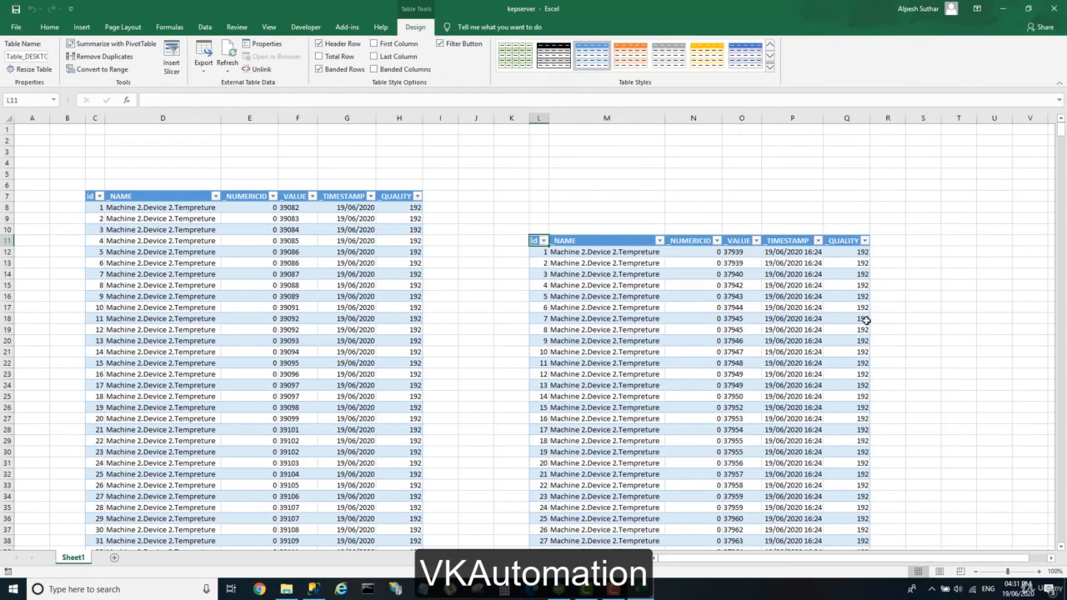
- Examine the imported SQL Server log records alongside the Access records, then return to the beginning of Sheet1
scroll(875, 300, down, 5)
scroll(834, 296, down, 19)
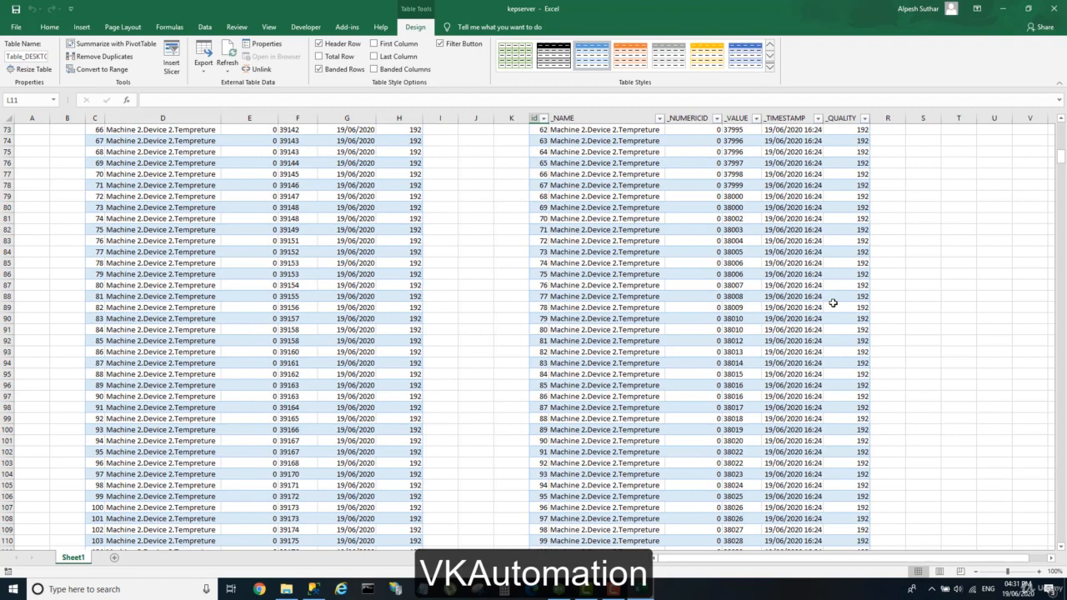
scroll(489, 252, down, 11)
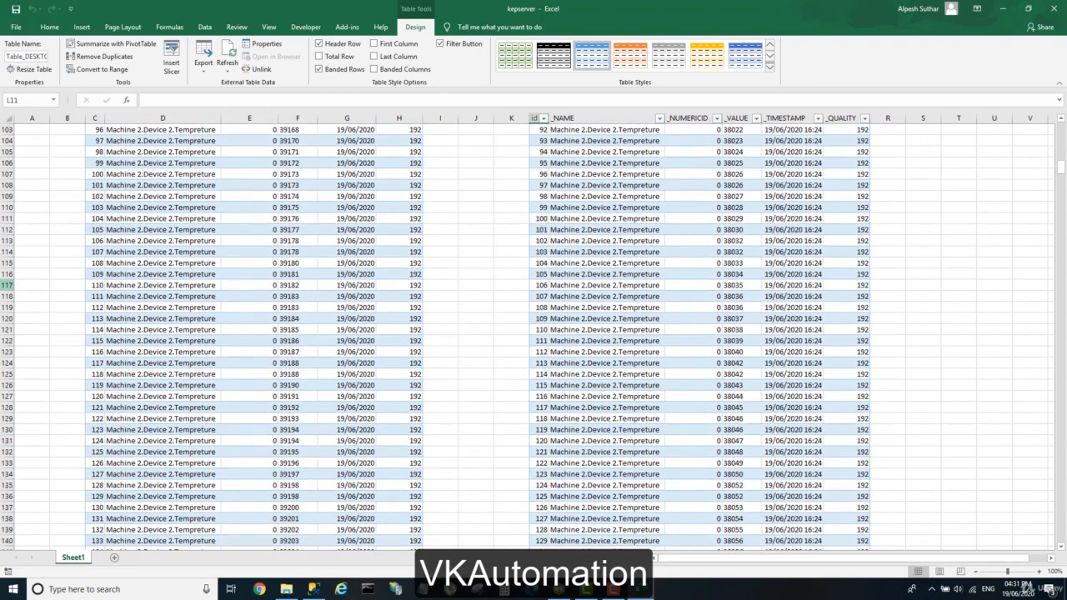
scroll(357, 398, down, 20)
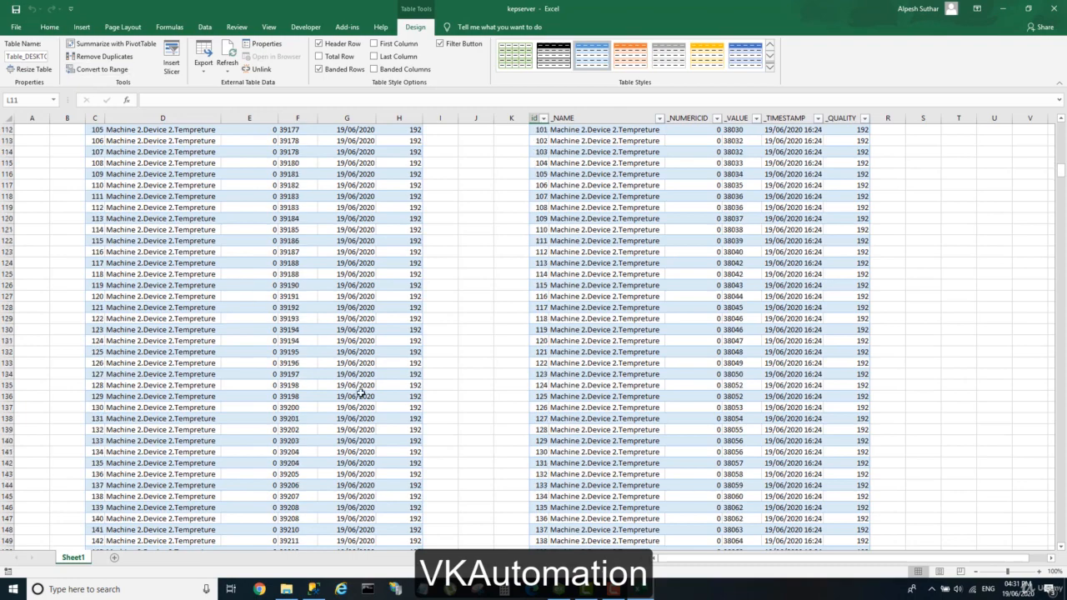
scroll(357, 403, down, 3)
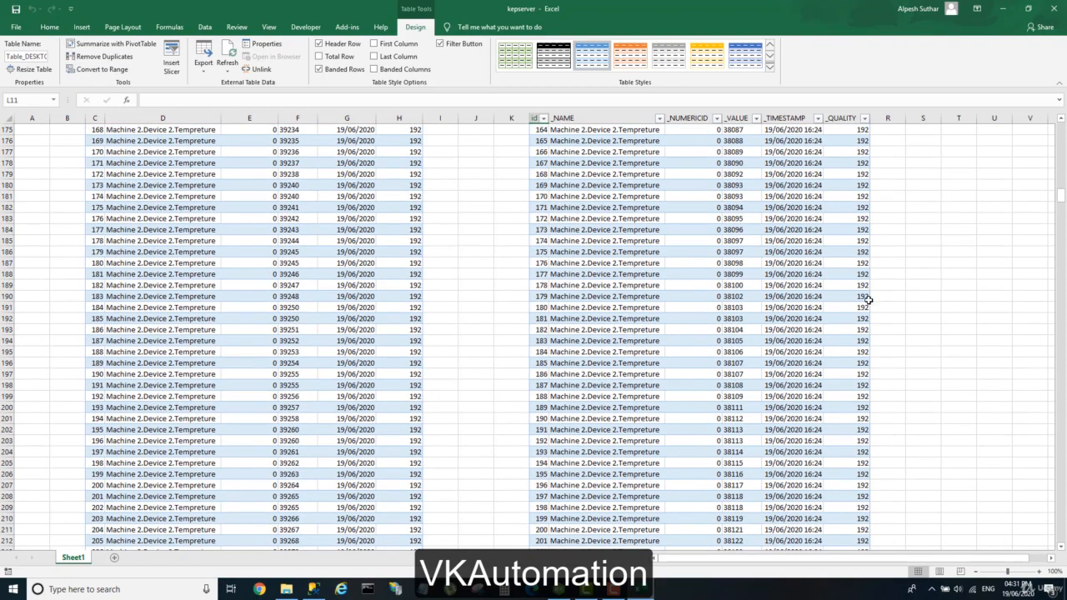
drag(1050, 200, 1061, 129)
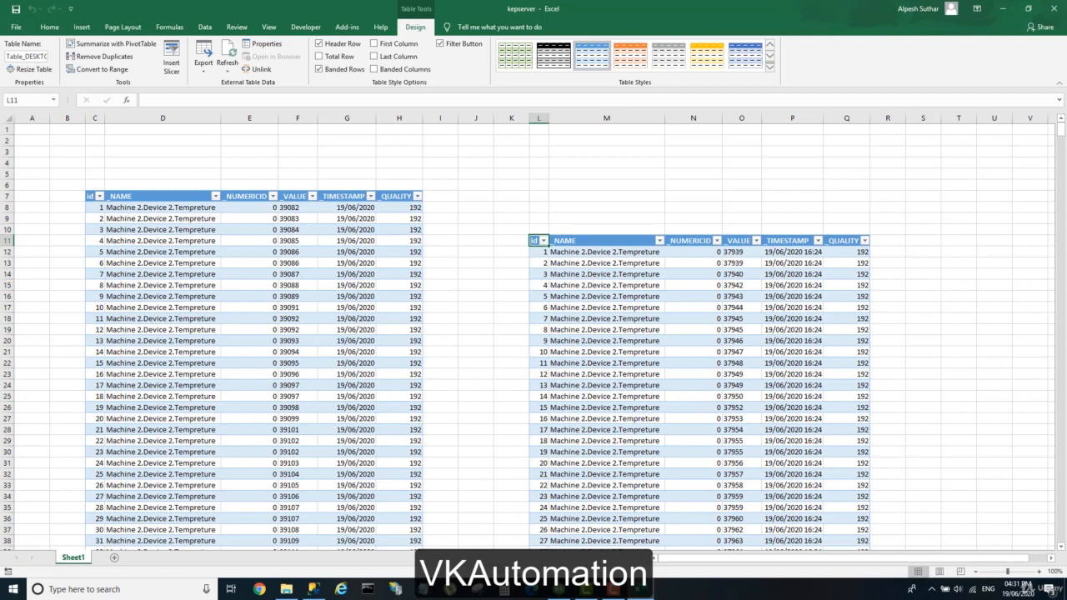
- Switch to KEPServerEX, open the Kepdatalog log group's properties and launch the ODBC Data Source Administrator from its DSN setting
mouse_move(559, 589)
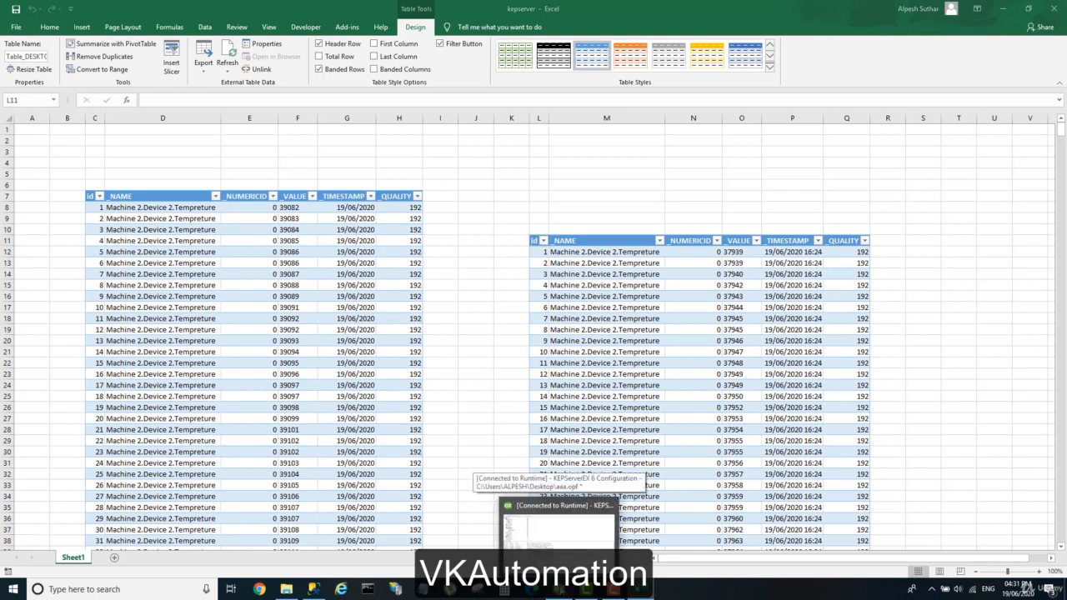
click(554, 533)
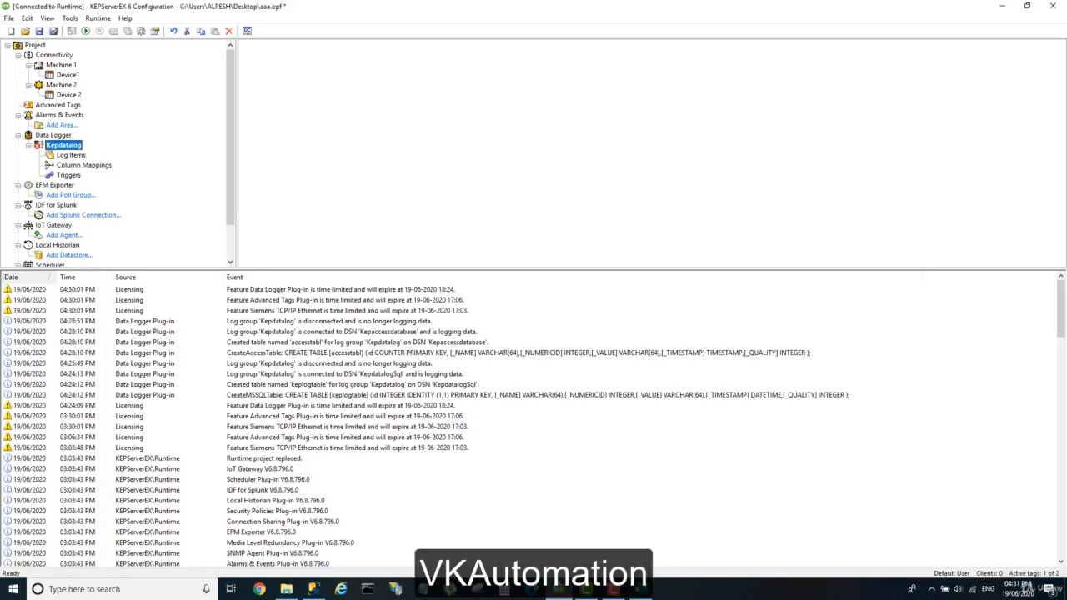
right_click(79, 149)
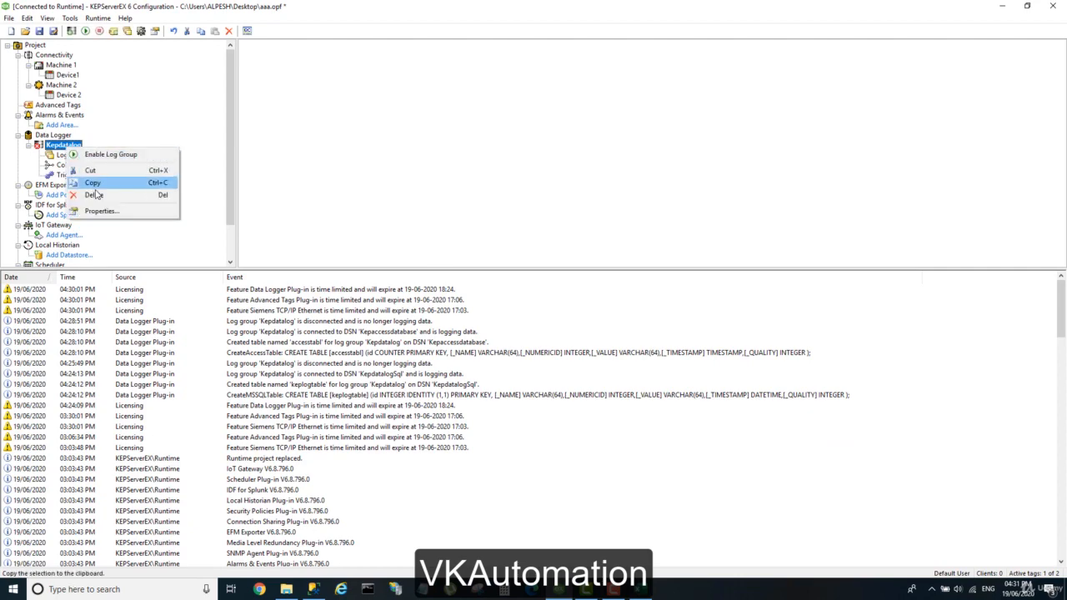
click(96, 211)
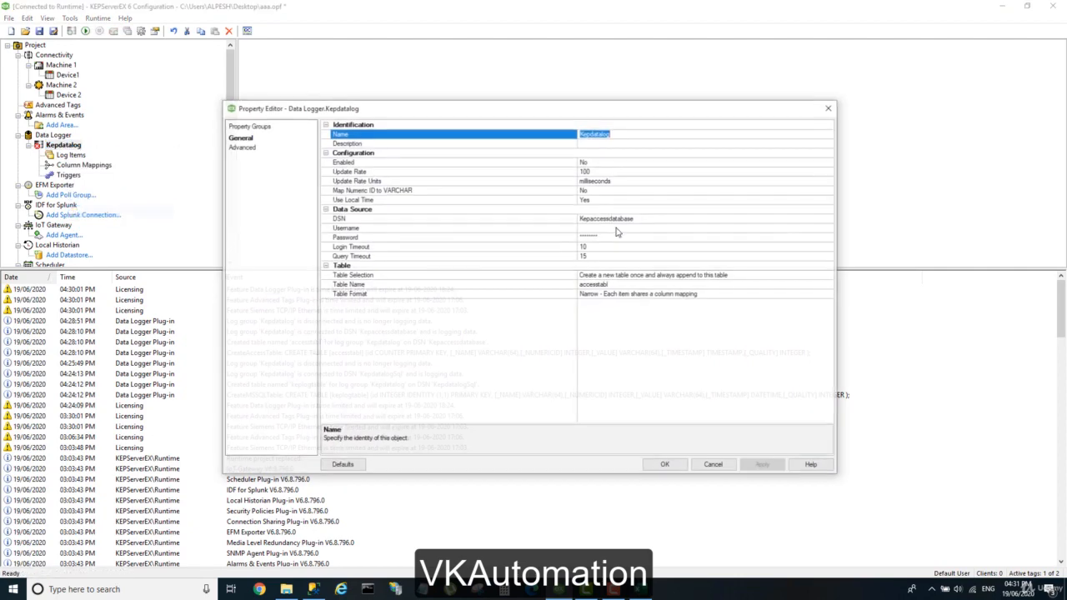
click(836, 219)
click(621, 318)
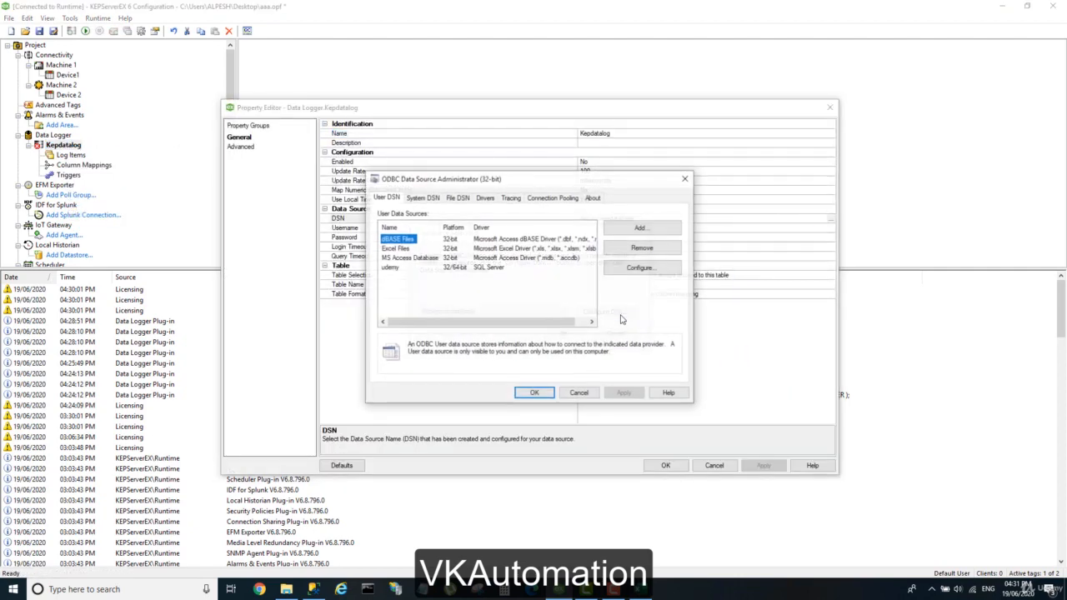
- Compare the platform and driver of the system and user data sources, then close the ODBC Data Source Administrator
click(426, 199)
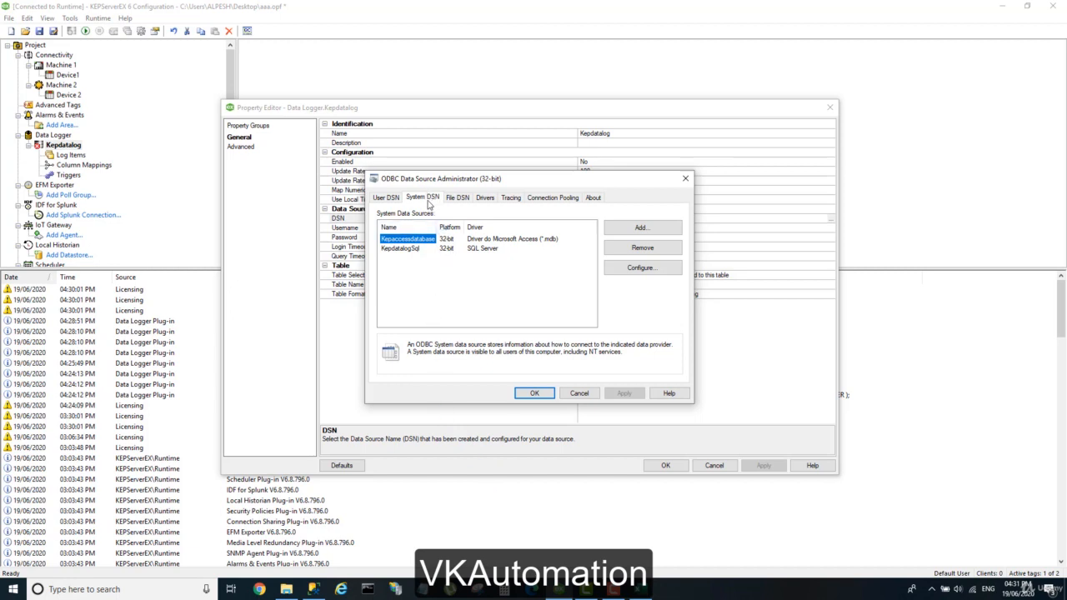
click(398, 252)
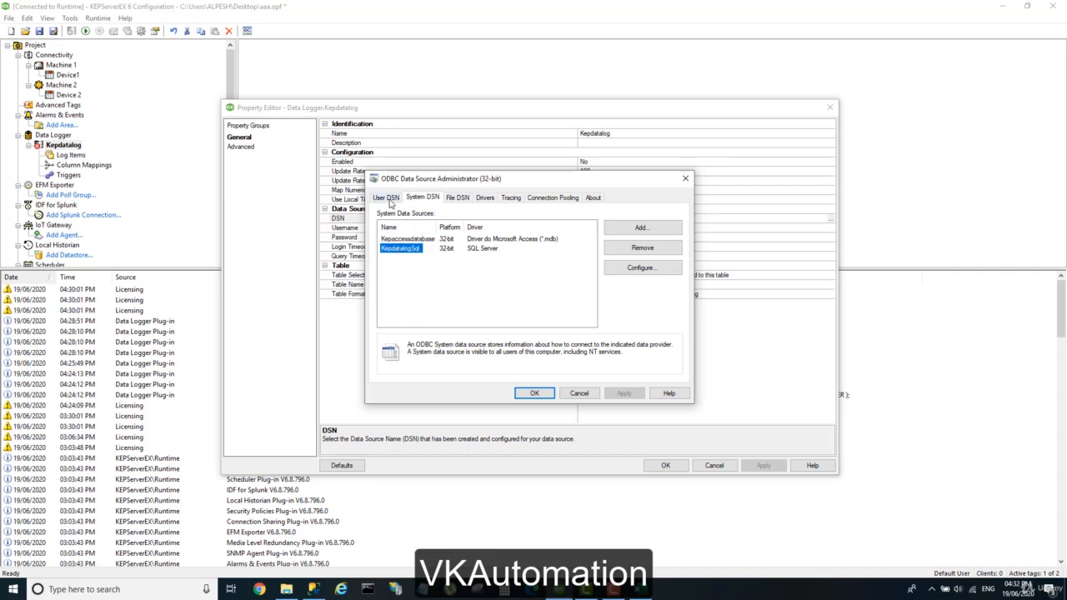
click(388, 198)
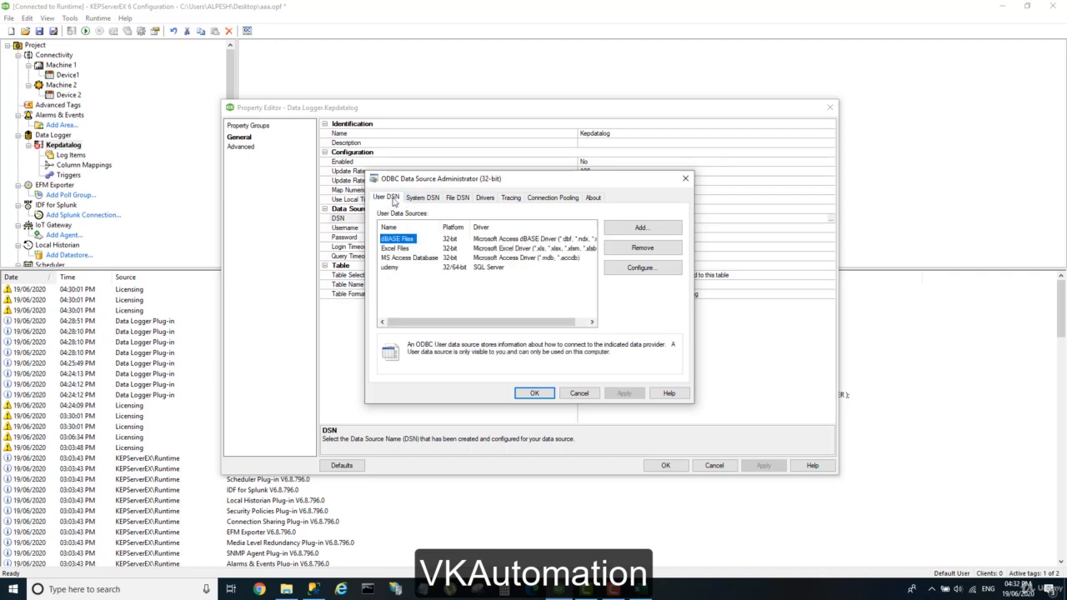
click(493, 273)
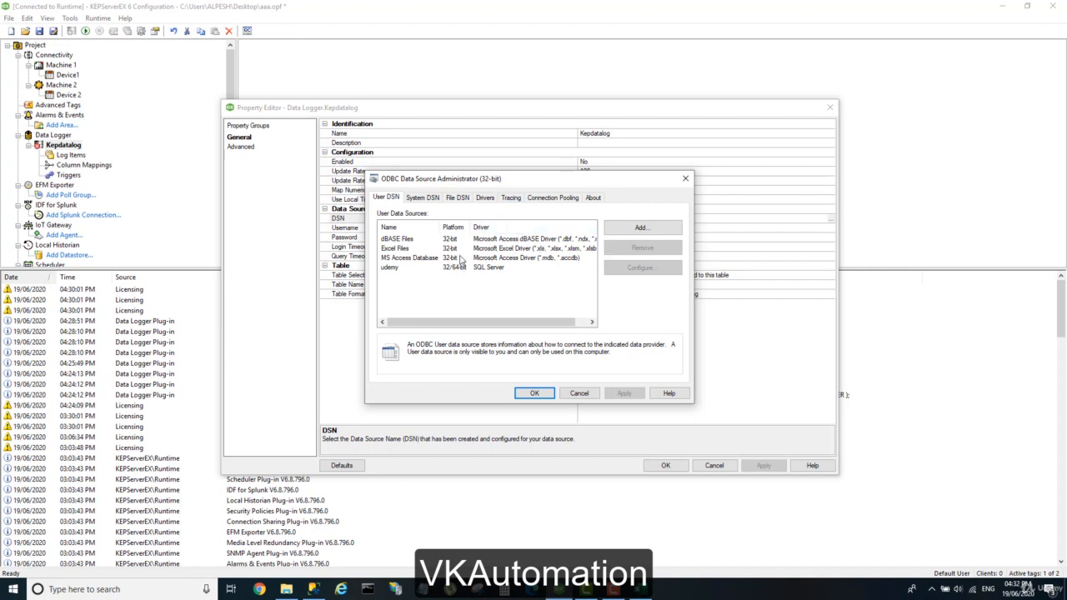
click(421, 198)
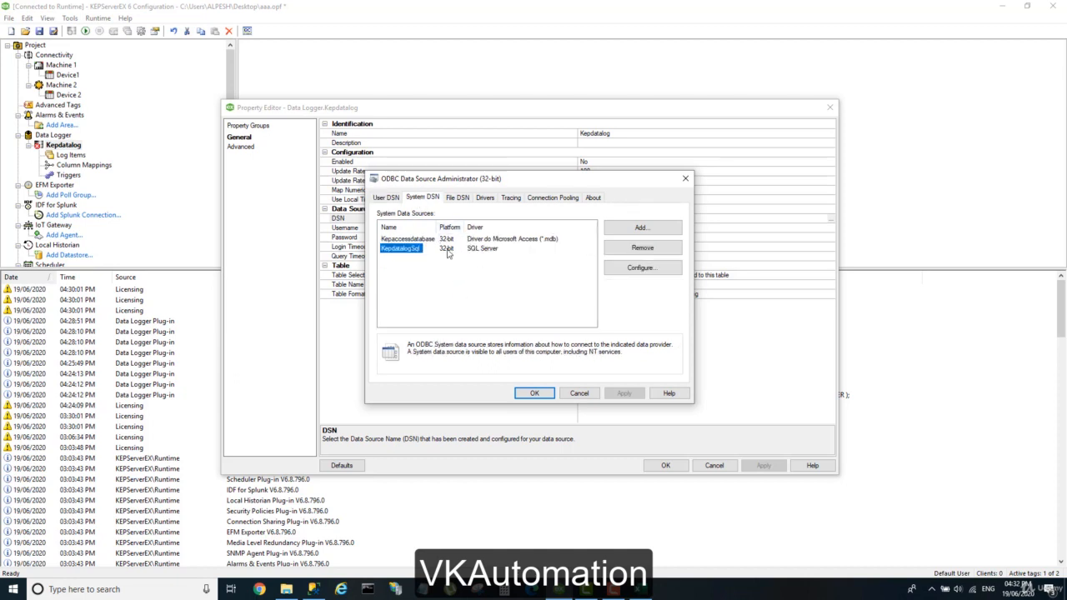
click(578, 394)
click(615, 333)
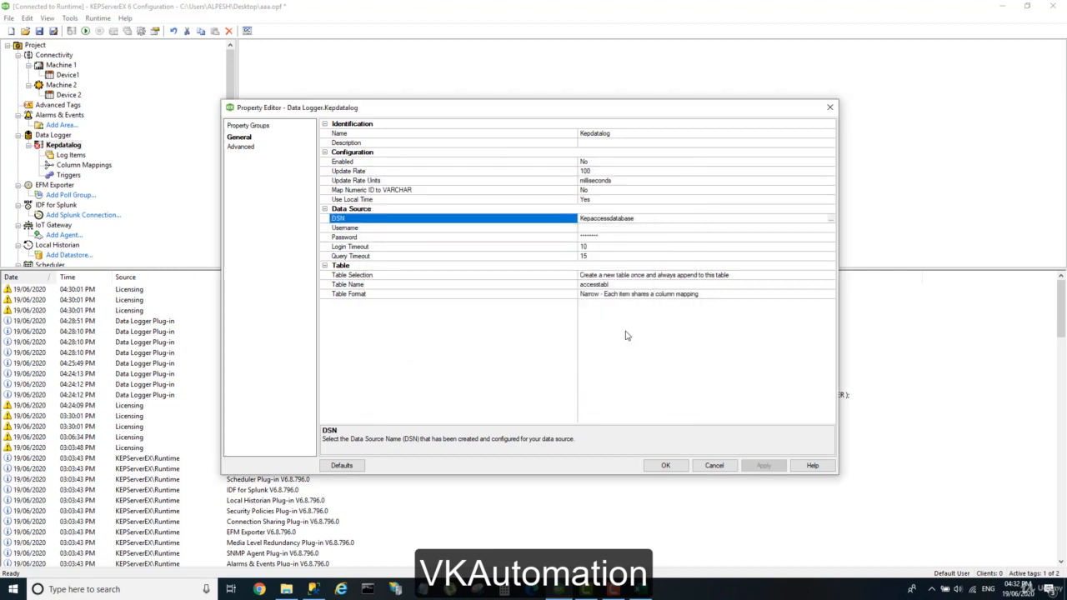
- Check the bit version of the KEPServerEX Server - Configuration process in Task Manager, then close Task Manager
right_click(724, 589)
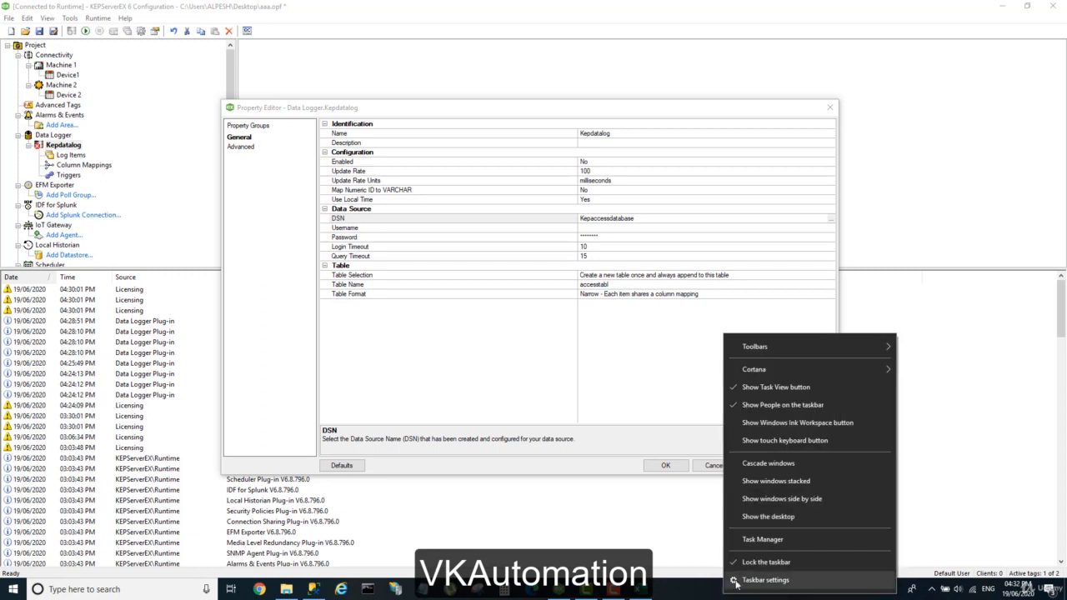
click(750, 540)
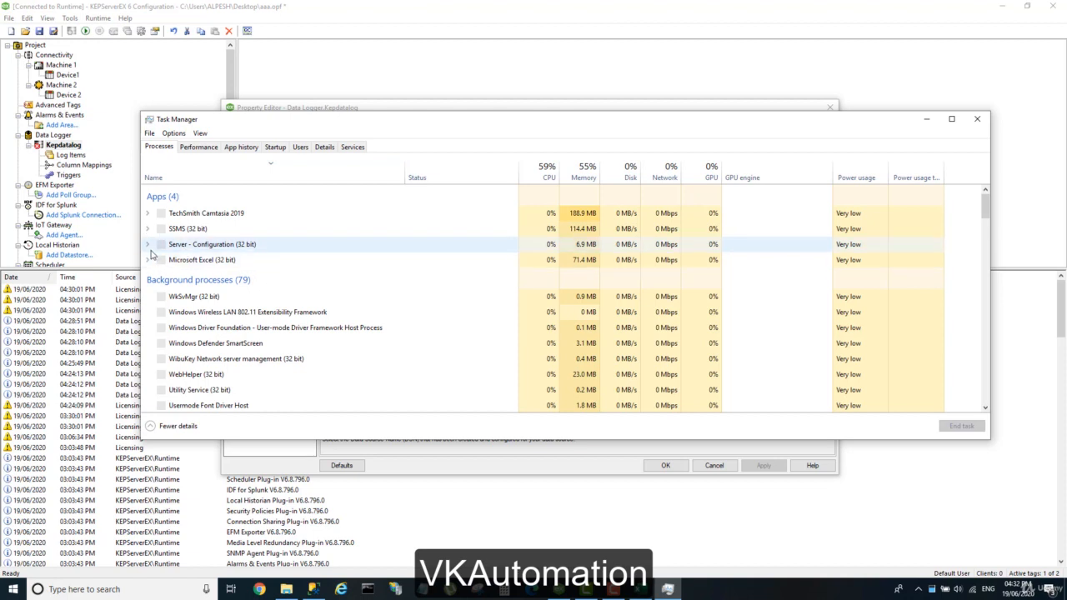
click(148, 245)
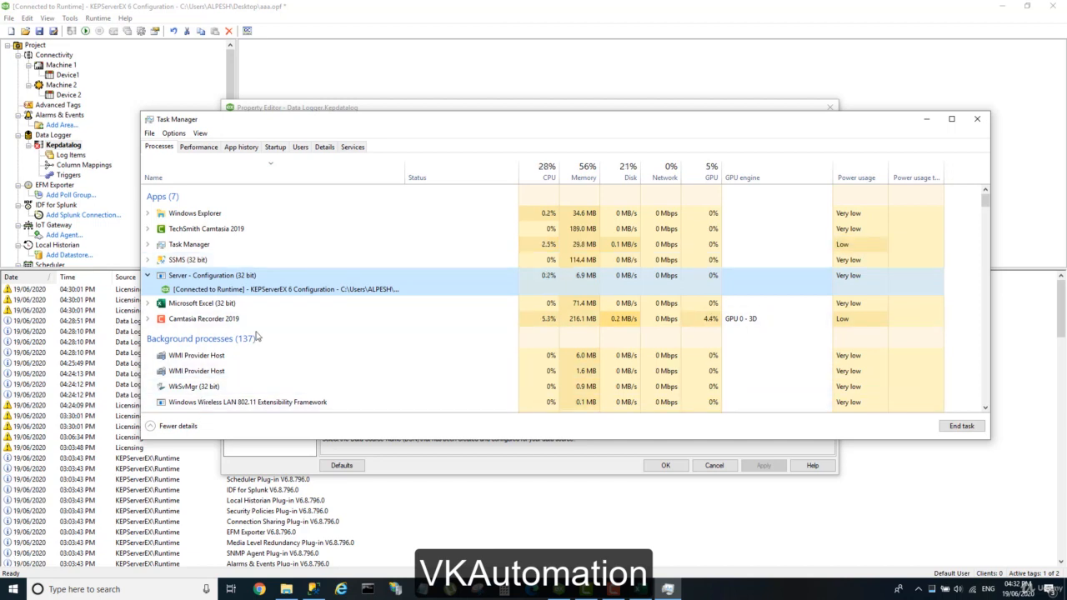
click(984, 123)
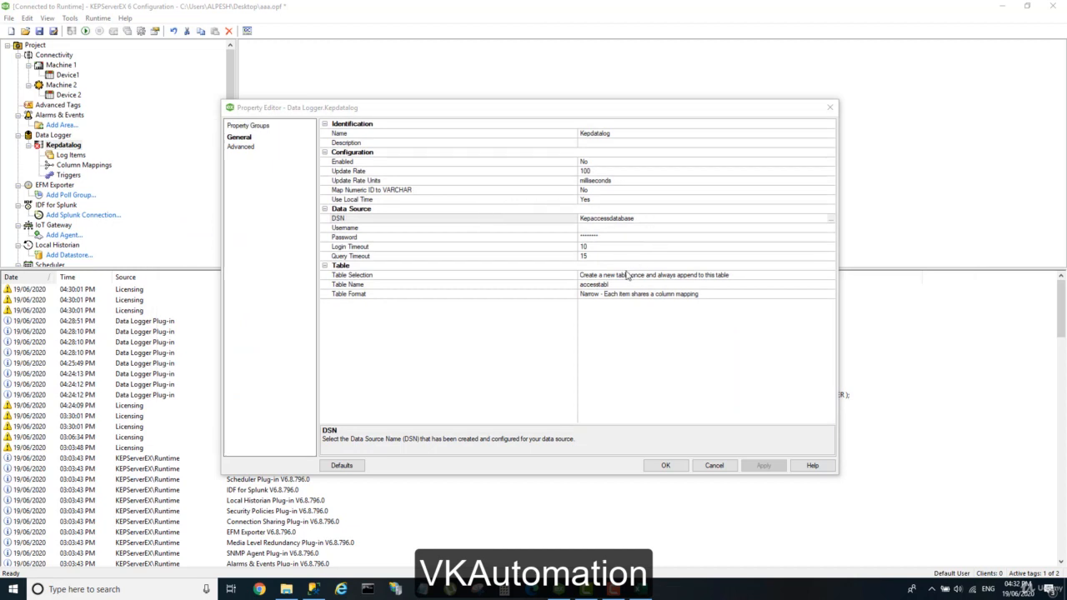
- Recheck the platform of the system data sources through the log group's DSN setting, and cancel out of the Kepdatalog properties without changes
click(833, 220)
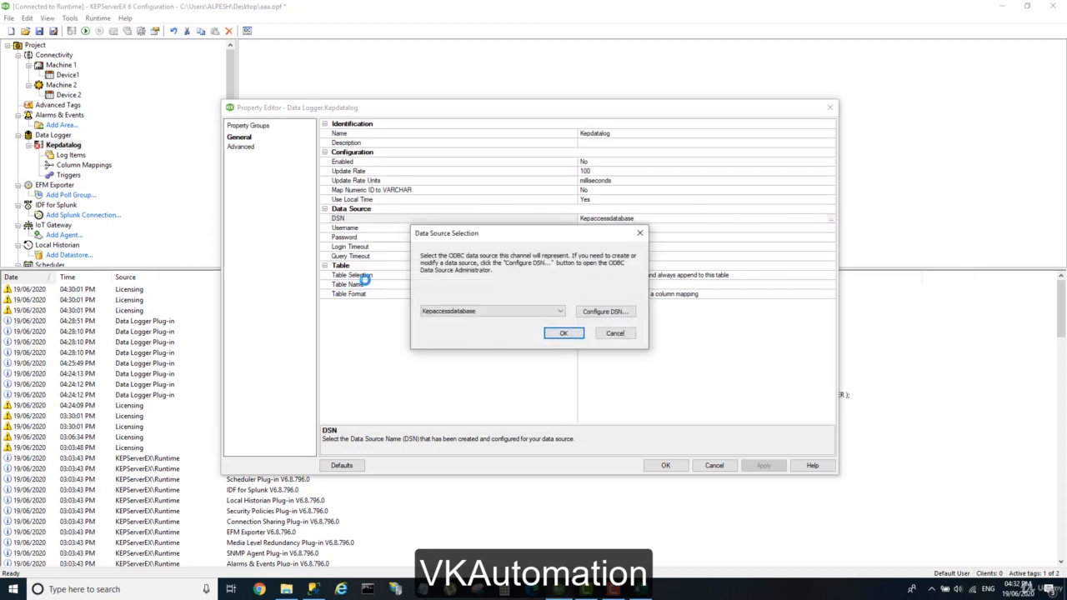
click(606, 315)
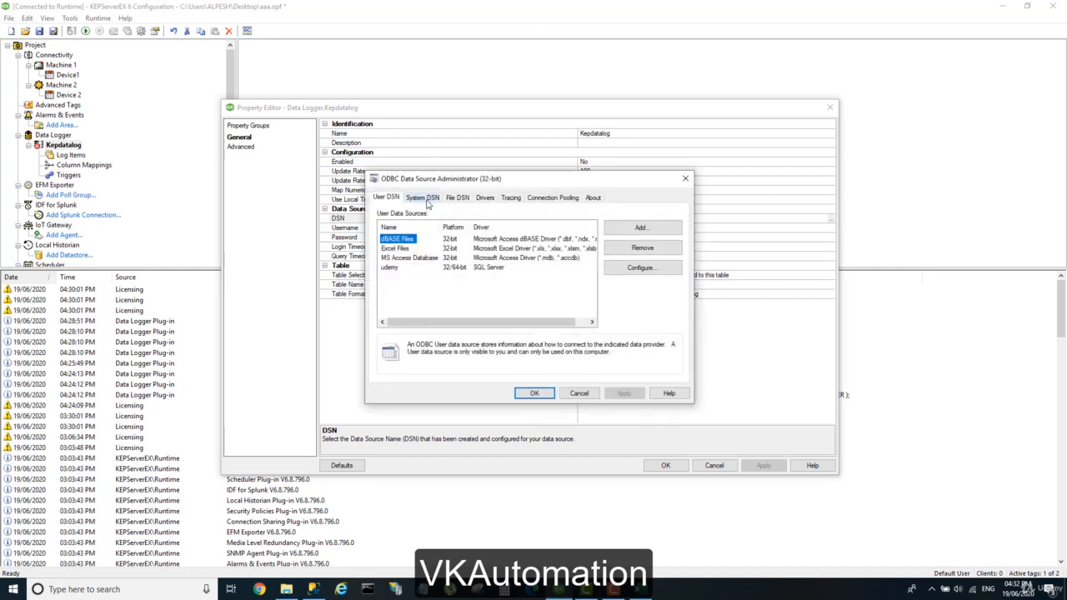
click(423, 199)
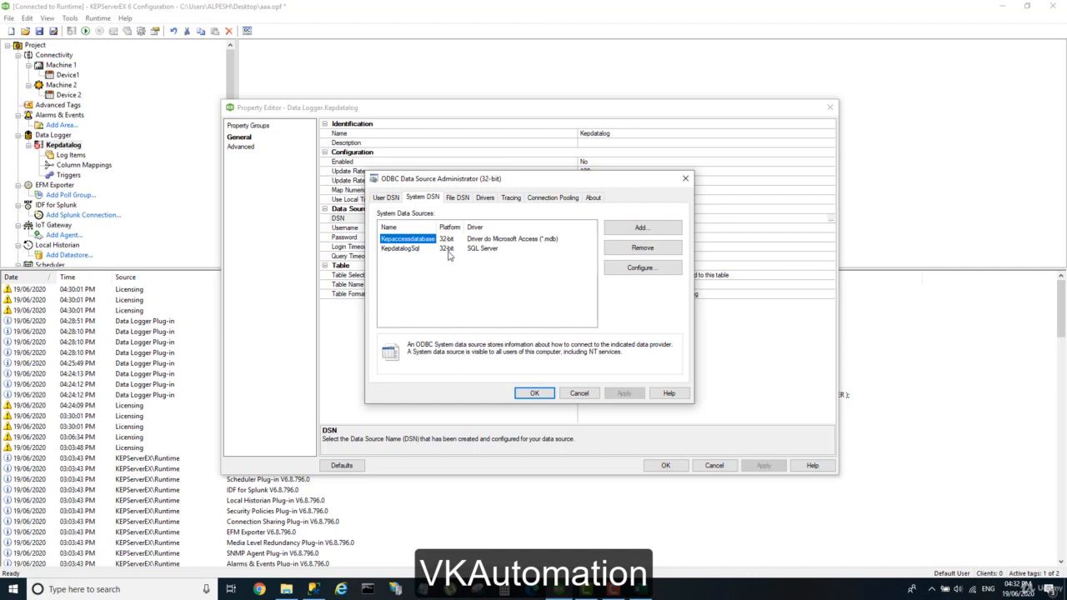
click(523, 274)
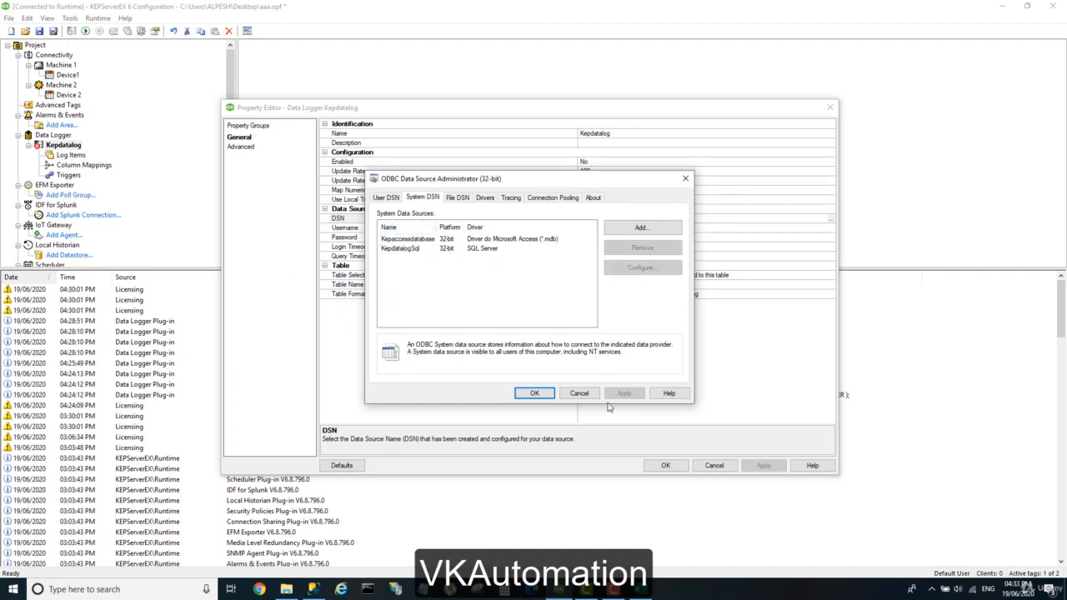
click(567, 392)
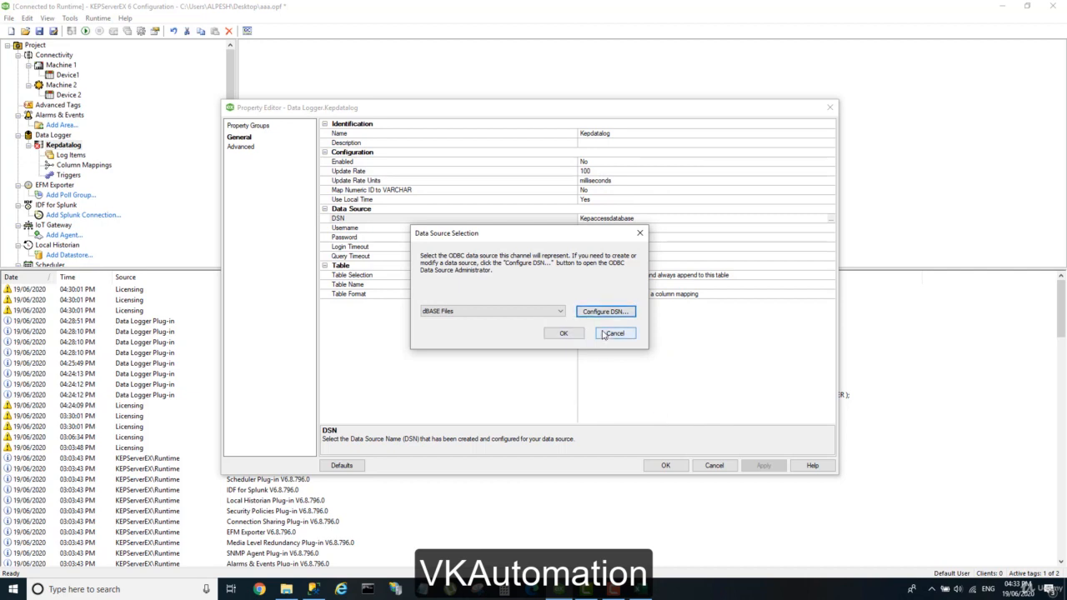
click(615, 332)
click(705, 467)
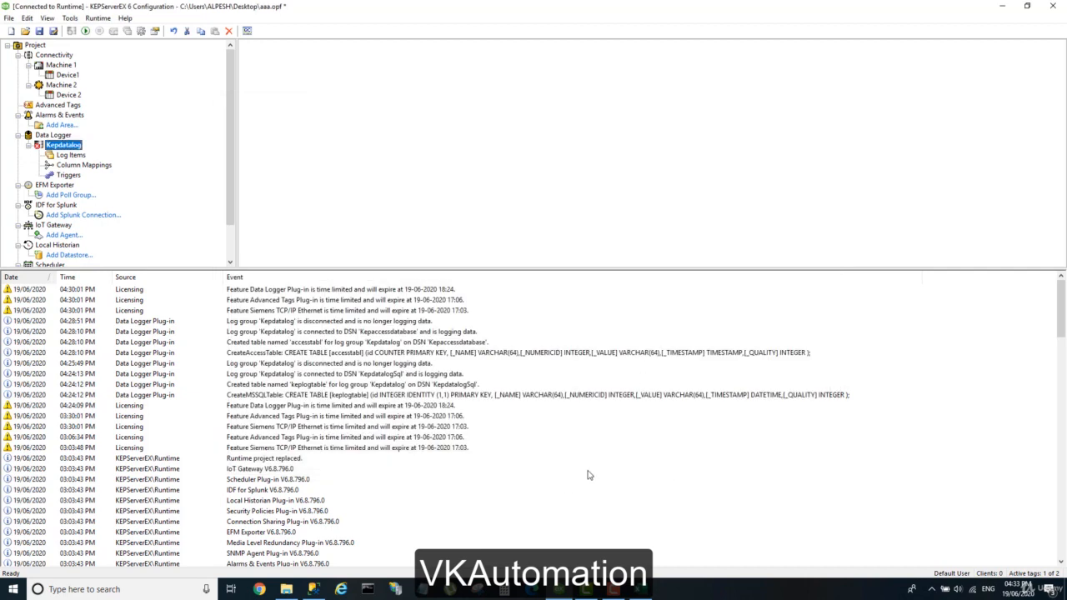
- Review the Kepdatalog column mappings, the Triggers node and the general properties of Trigger1
click(87, 167)
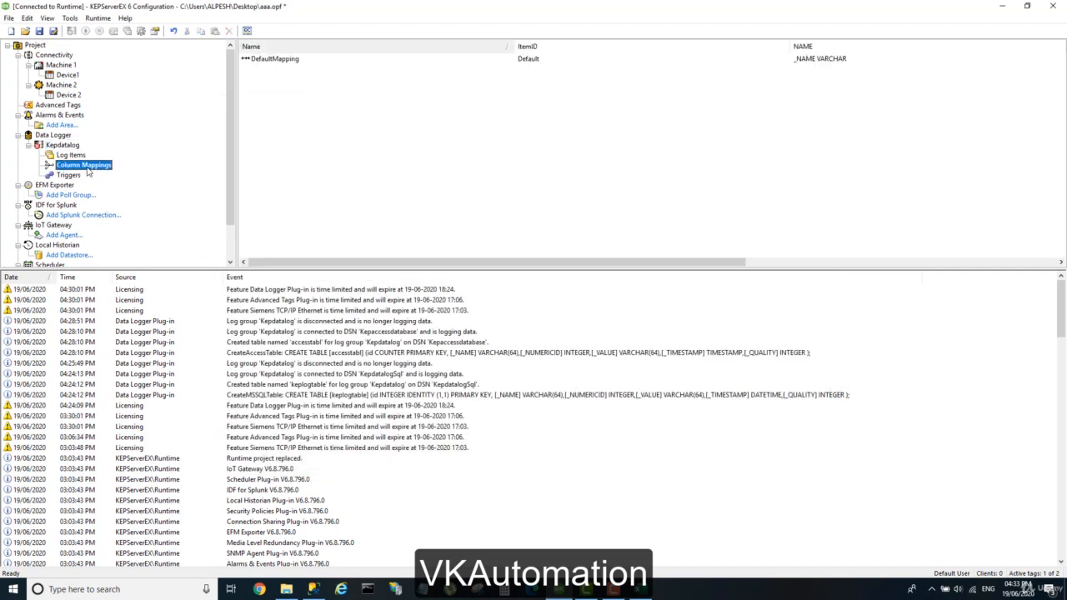
click(69, 175)
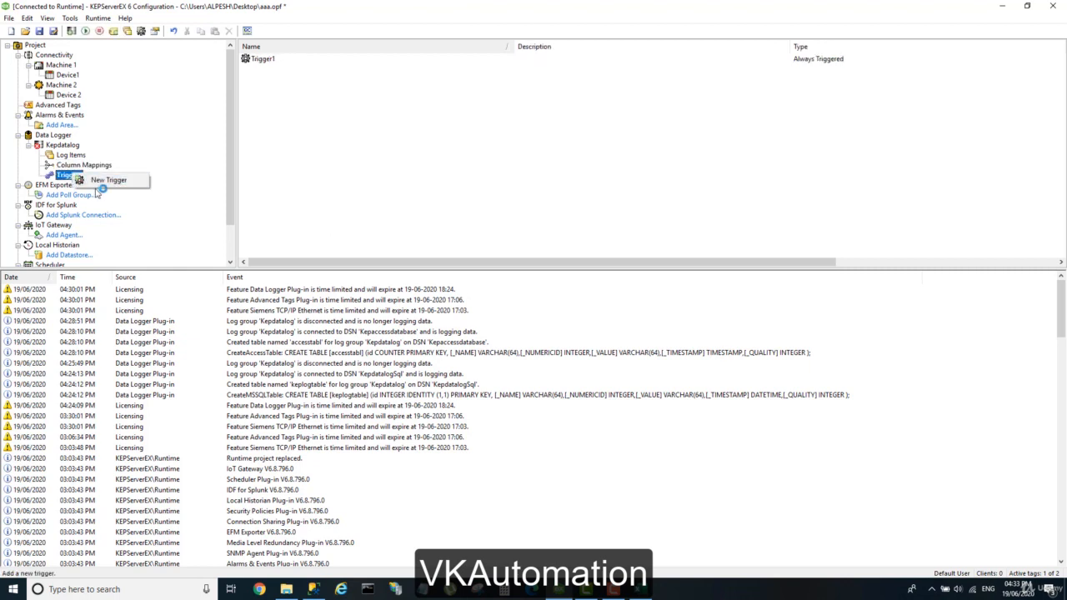
double_click(70, 176)
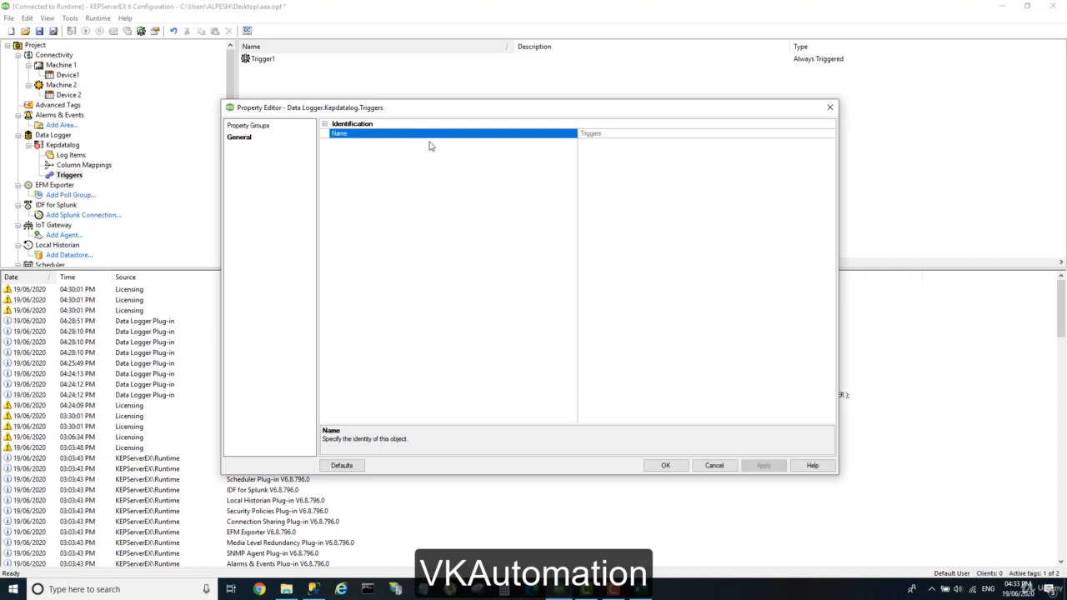
click(259, 137)
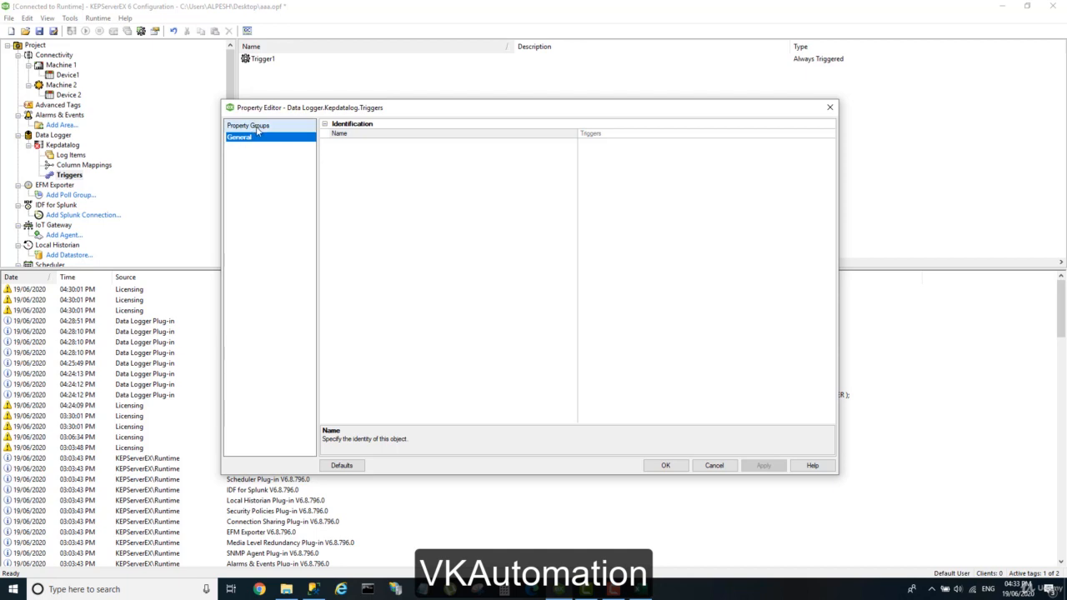
click(815, 60)
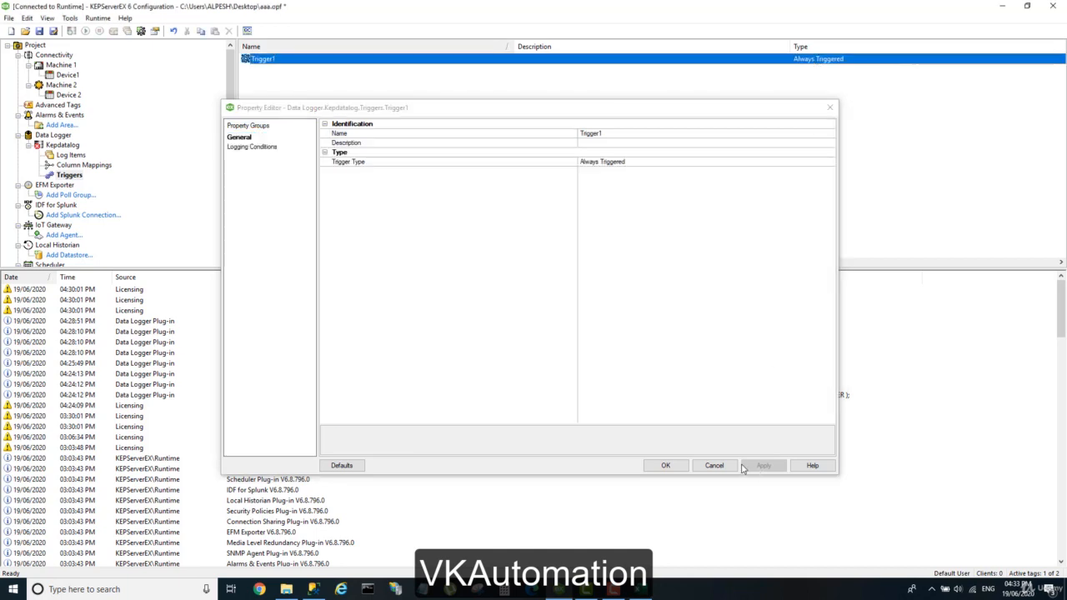
click(713, 466)
- Start a new trigger in the Kepdatalog log group and set its trigger type to Time Based
click(70, 175)
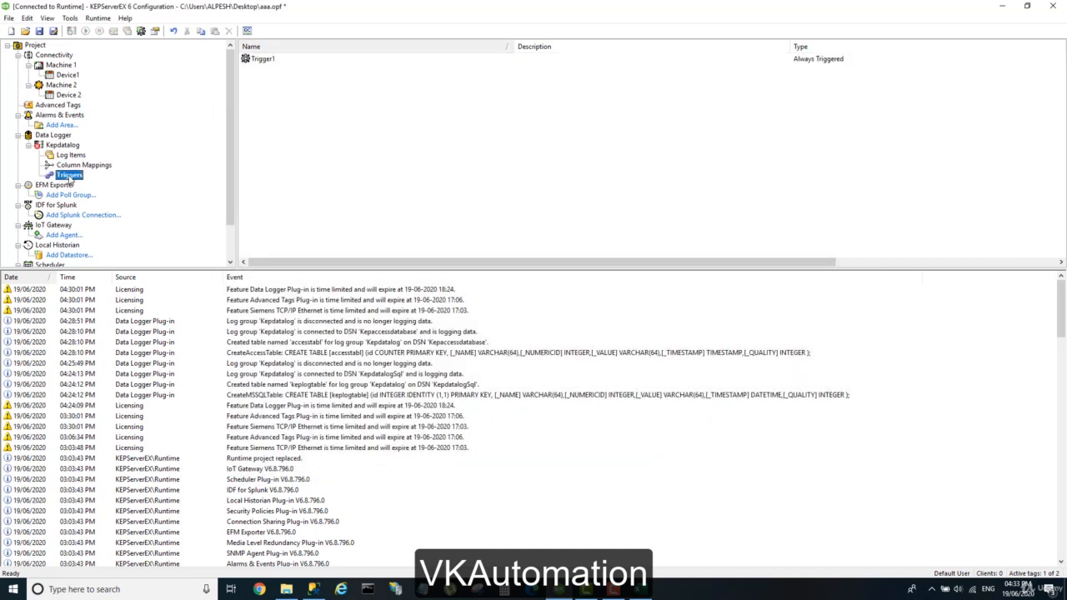
double_click(70, 176)
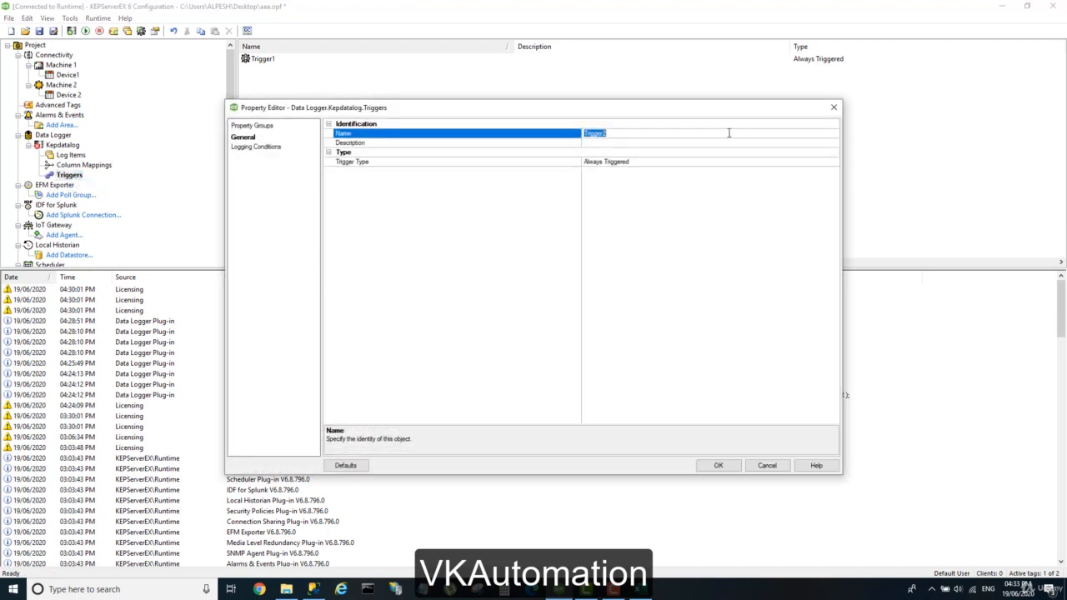
click(836, 164)
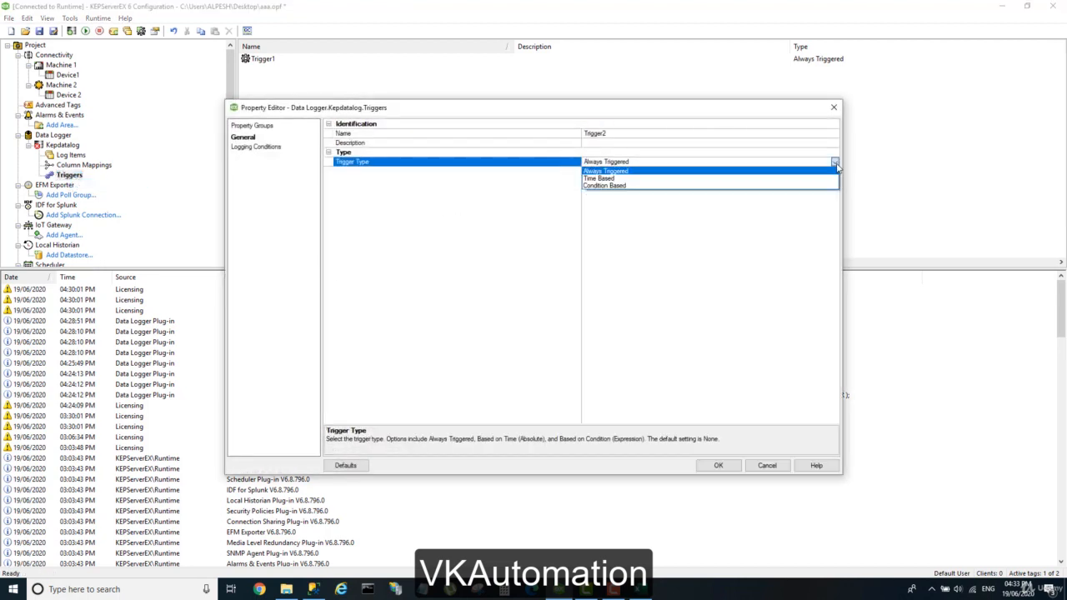
click(610, 179)
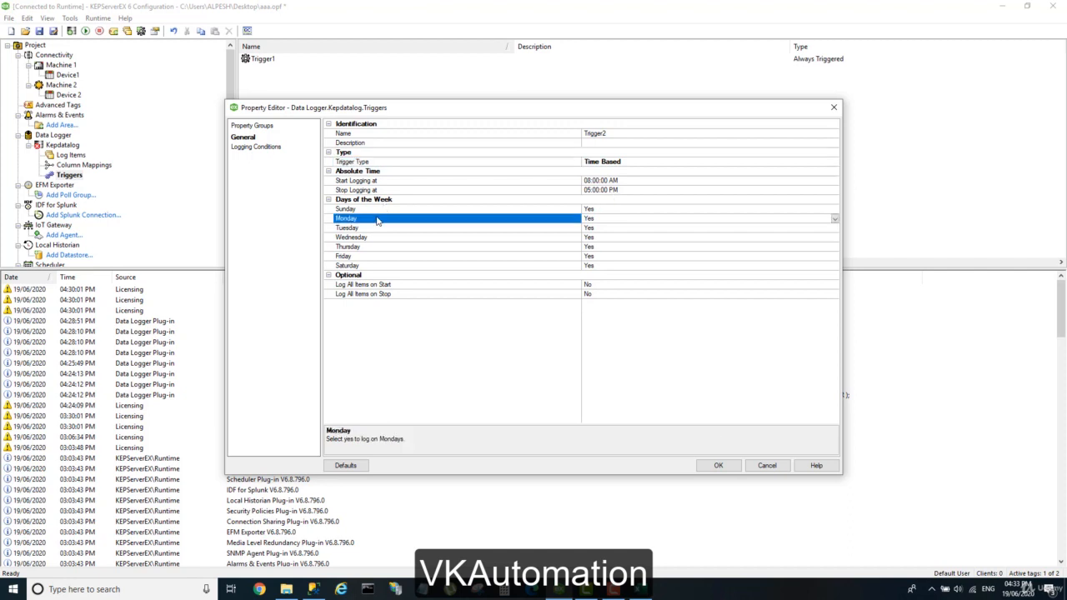
- Examine the weekday settings and logging conditions of the time-based trigger, and return to its general properties
click(378, 220)
click(373, 205)
click(370, 222)
click(369, 237)
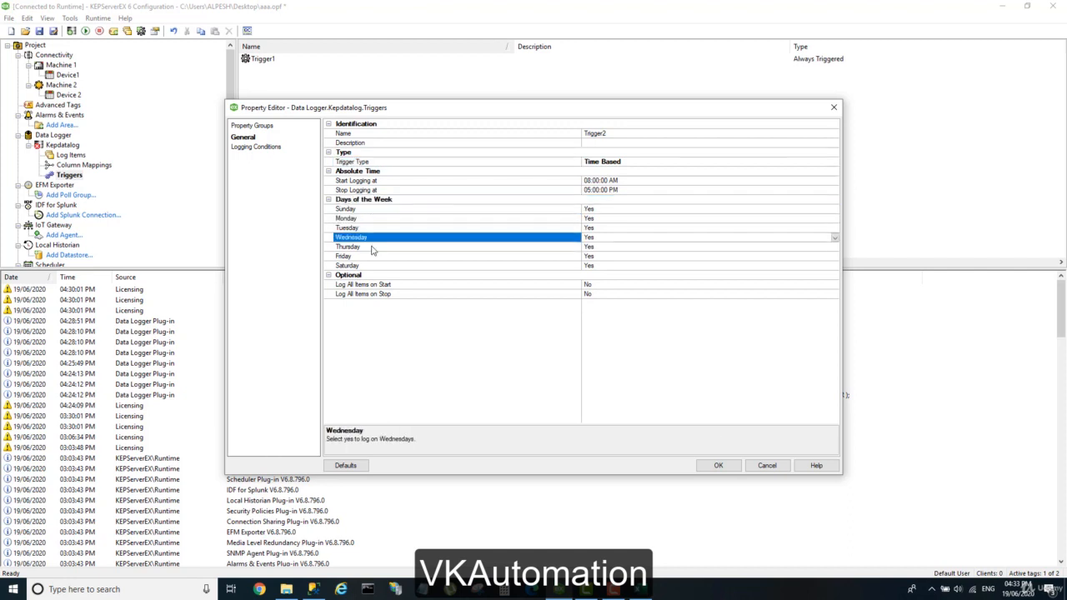
click(373, 248)
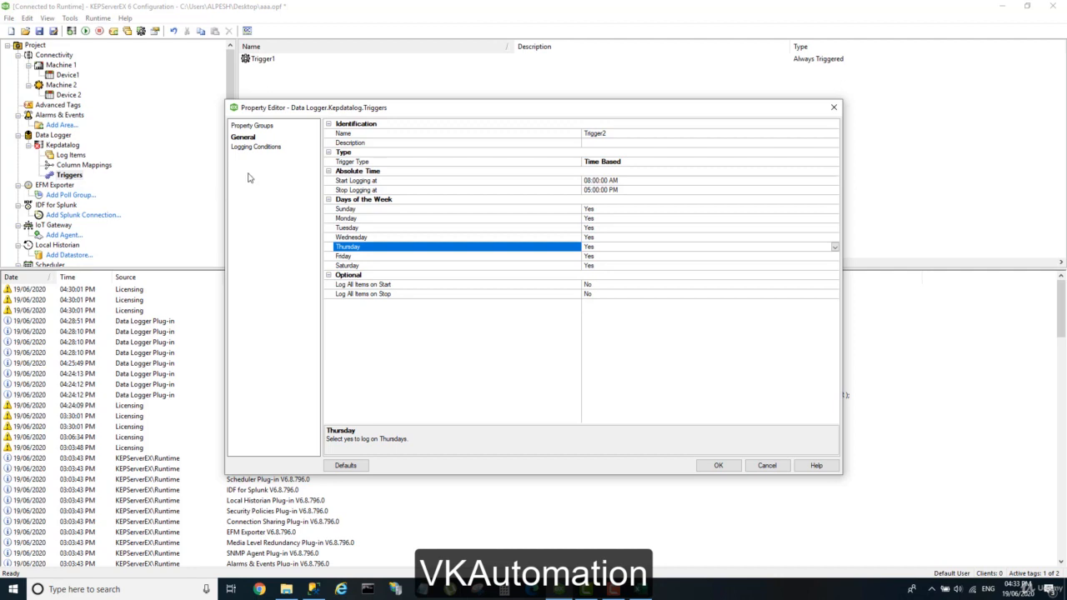
click(258, 148)
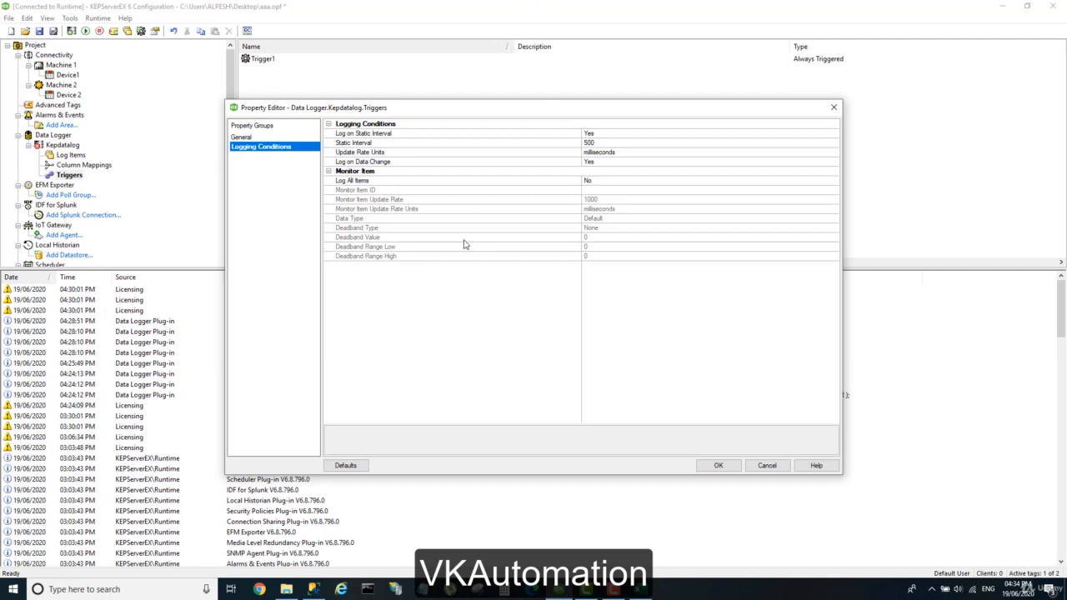
click(242, 138)
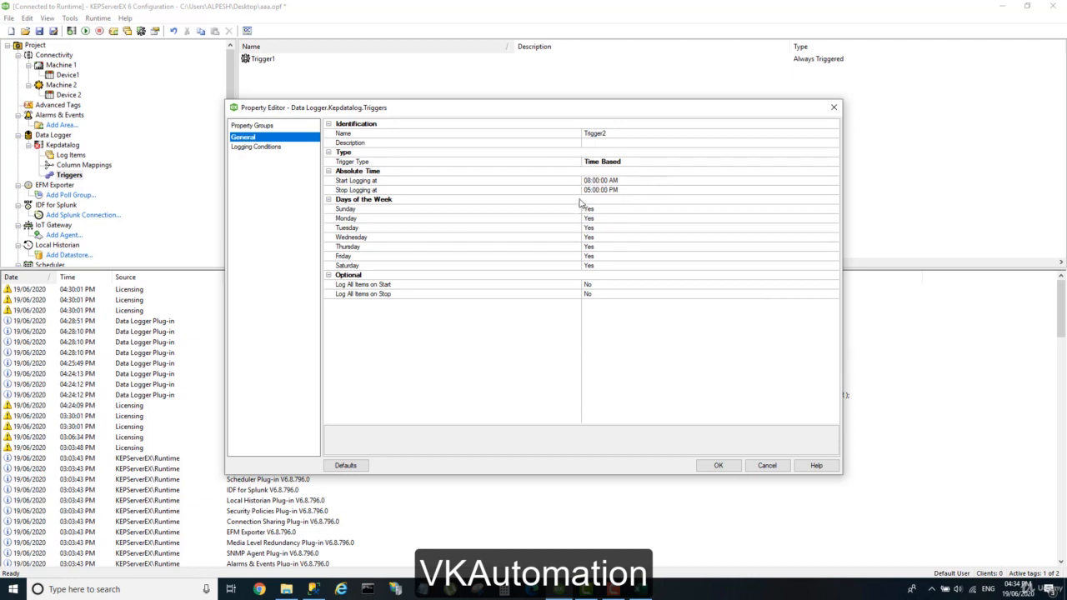
- Inspect the trigger's start and stop logging times, set Saturday to No, and discard the time-based trigger
click(835, 180)
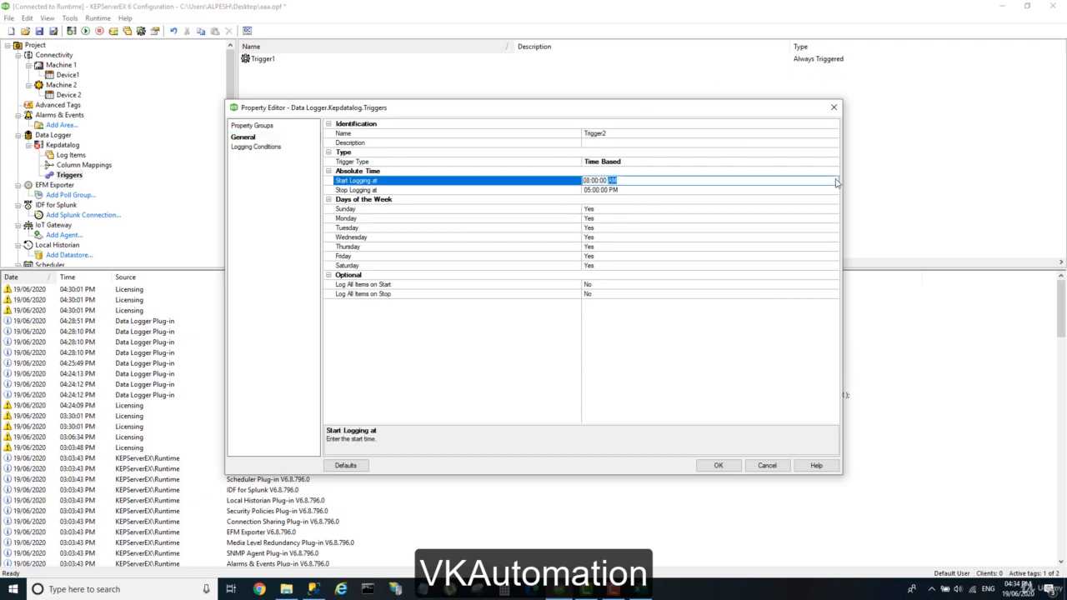
click(625, 192)
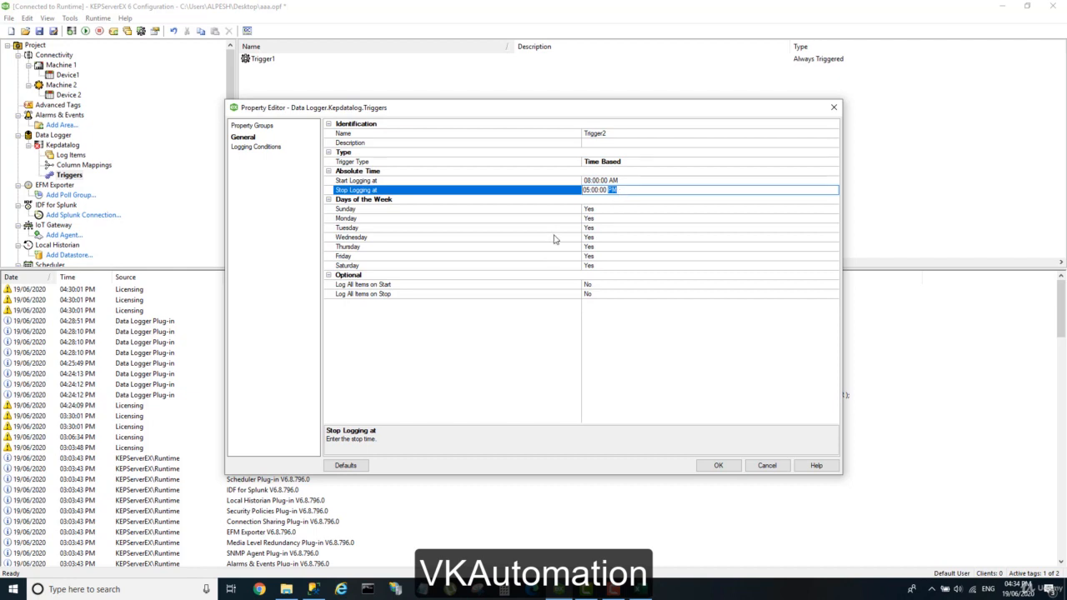
click(621, 267)
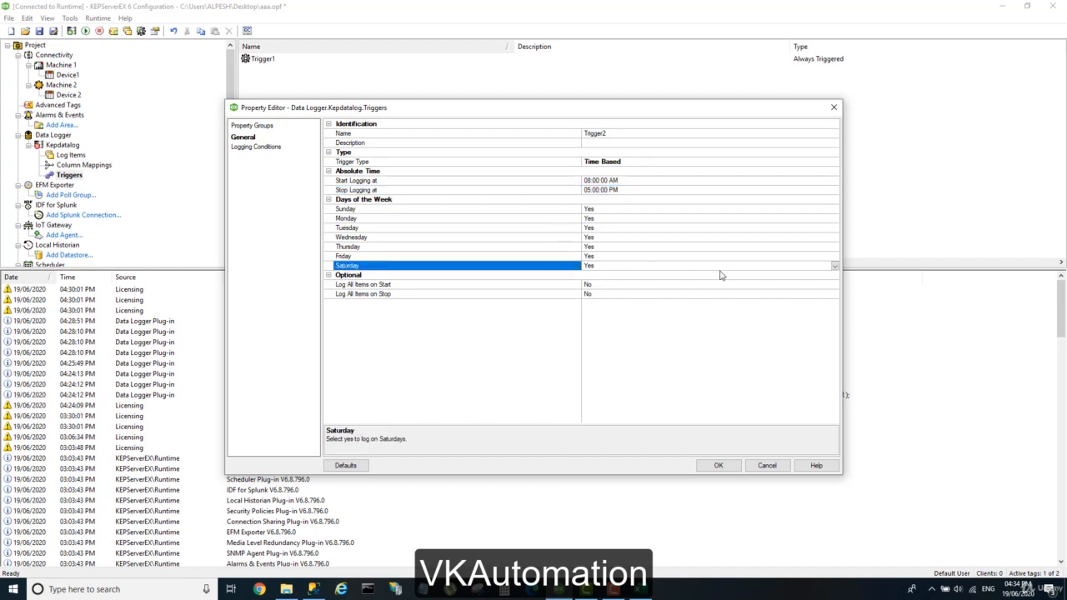
click(834, 266)
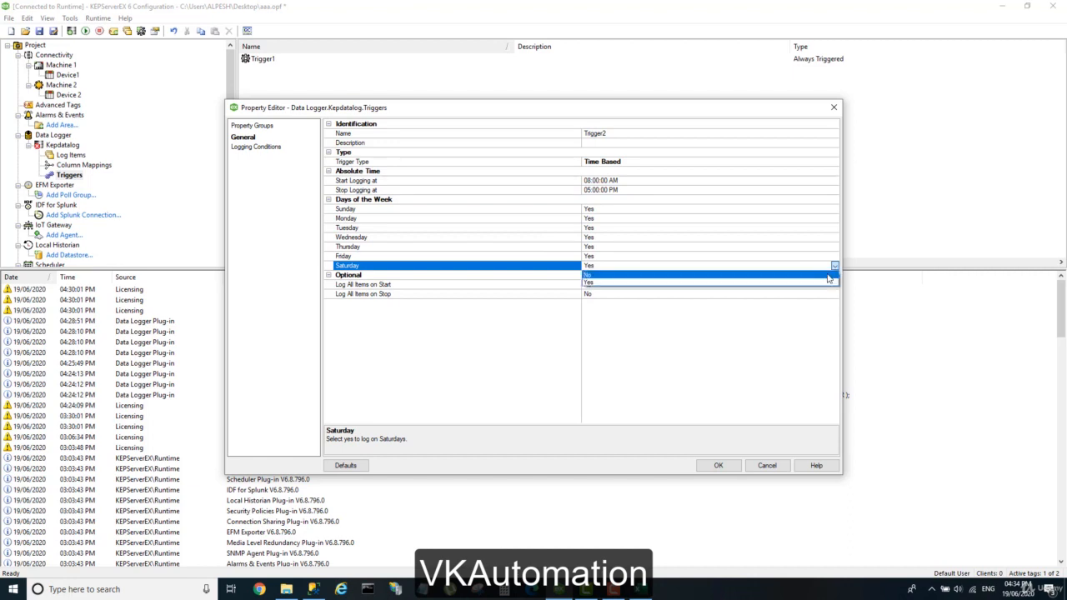
click(829, 275)
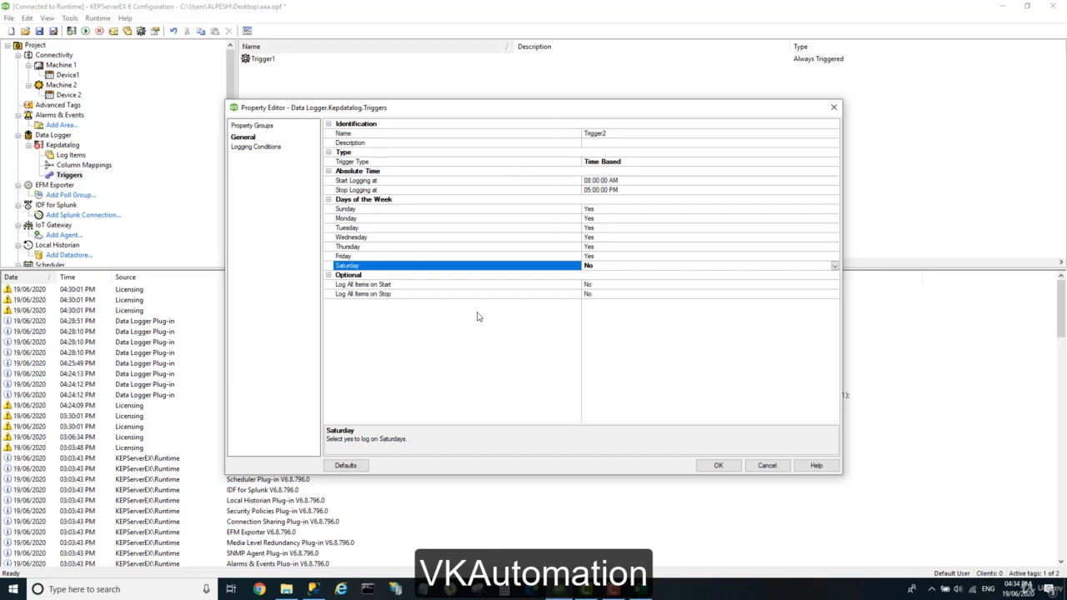
click(761, 468)
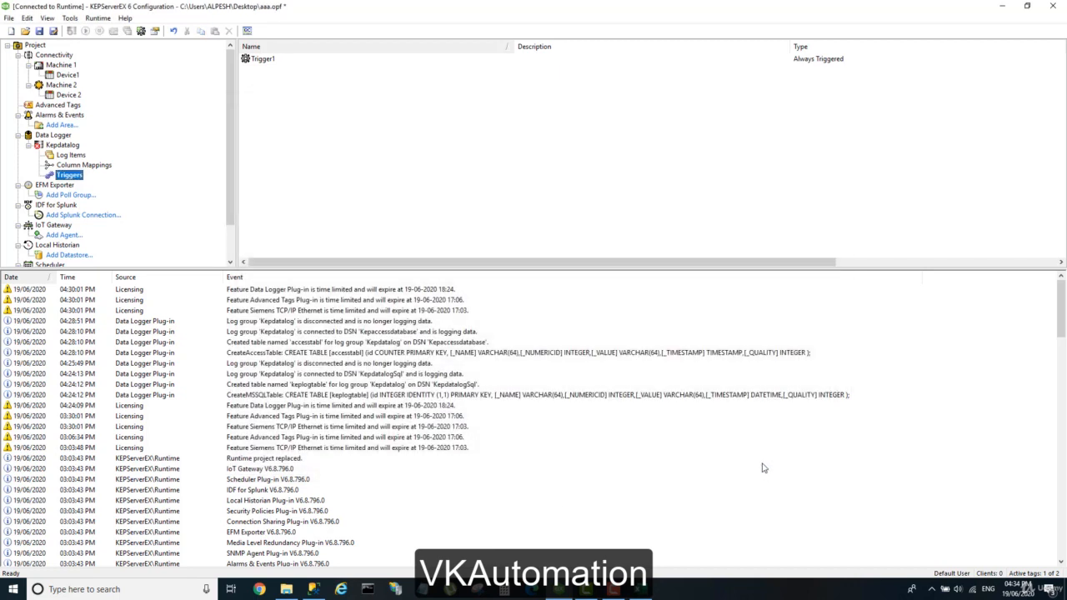
- Start another new trigger in the Kepdatalog log group and set its trigger type to Condition Based
right_click(82, 174)
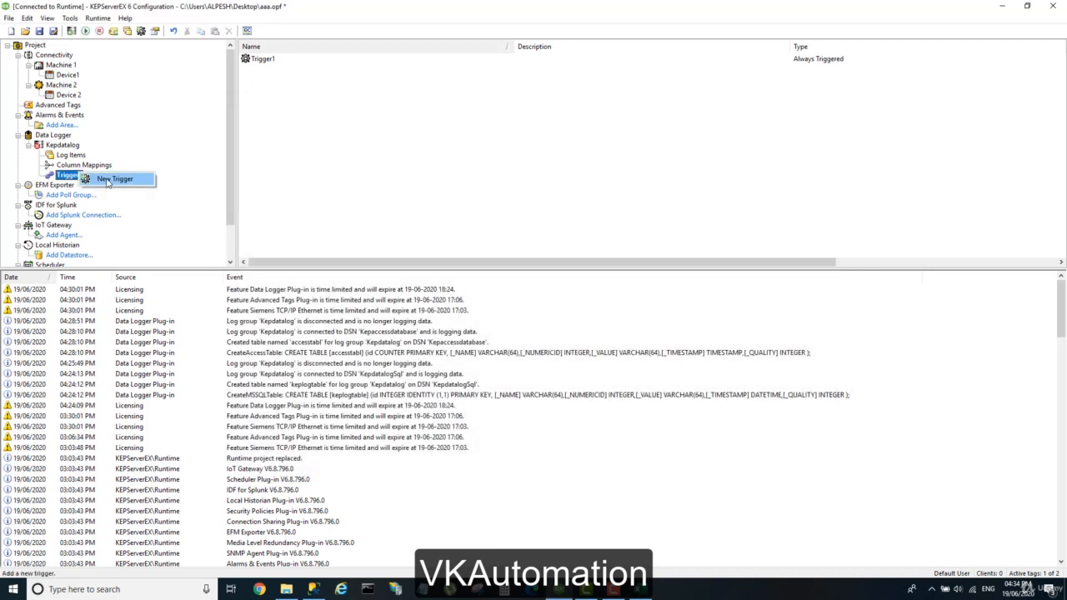
click(114, 178)
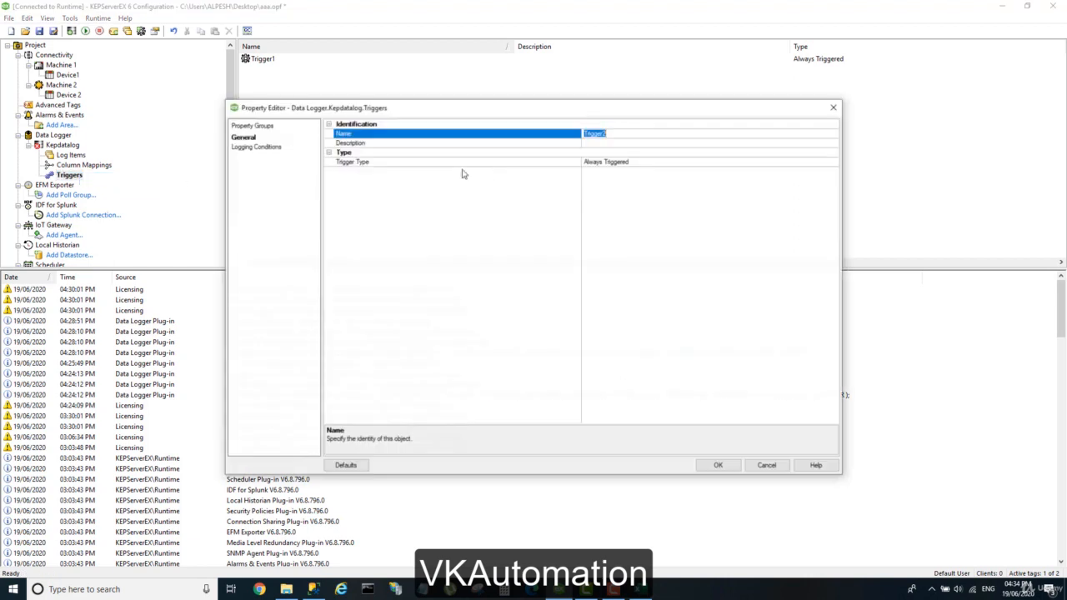
click(835, 162)
click(664, 192)
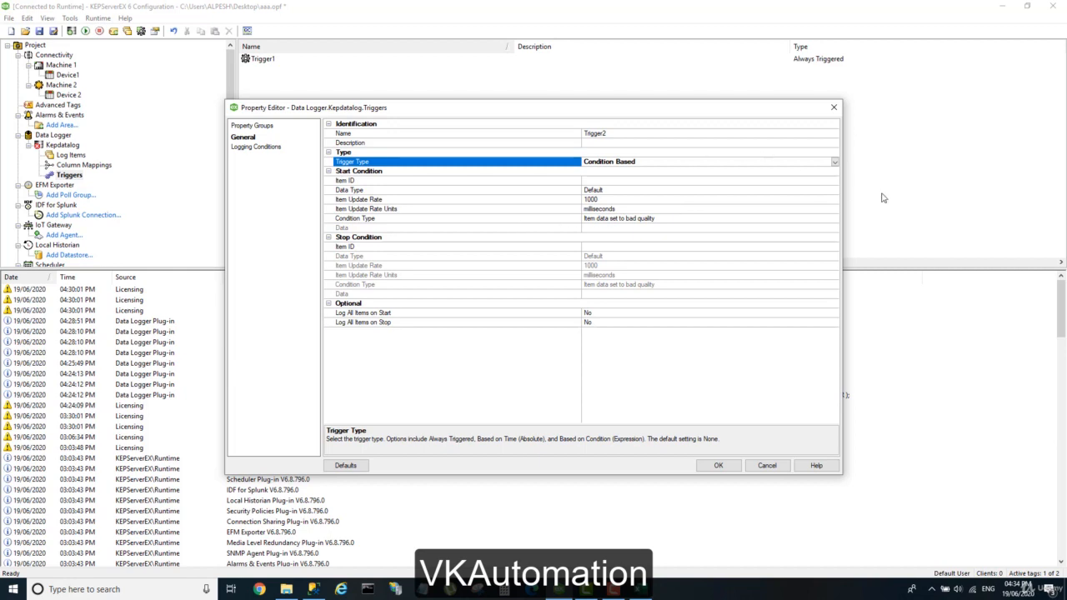
- Browse to Device1's Speed_Change tag for the start condition's item ID, and discard both the tag selection and the condition-based trigger
click(835, 191)
click(834, 181)
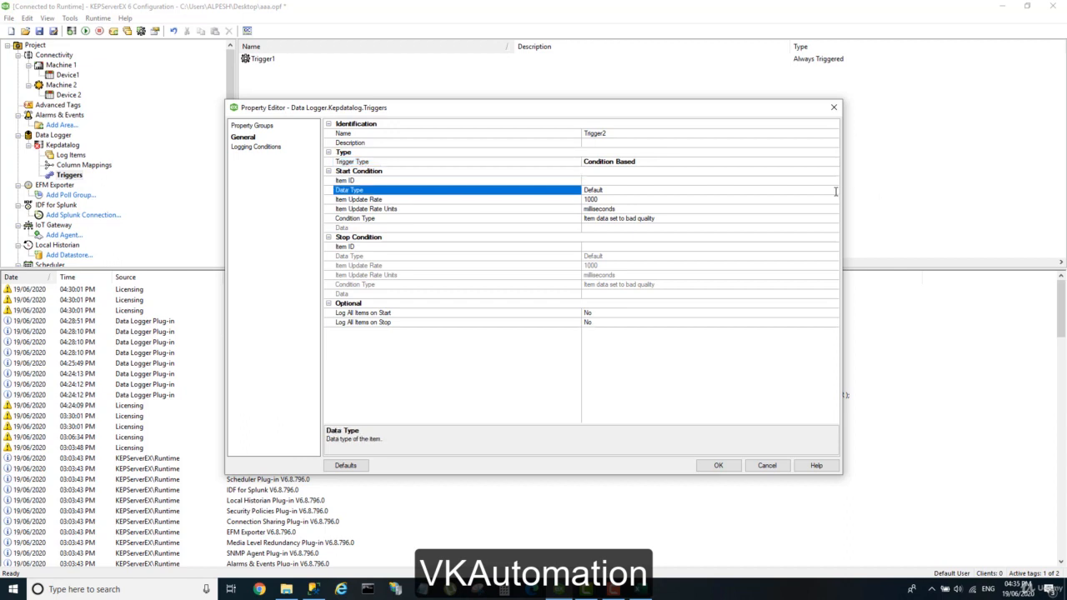
click(834, 181)
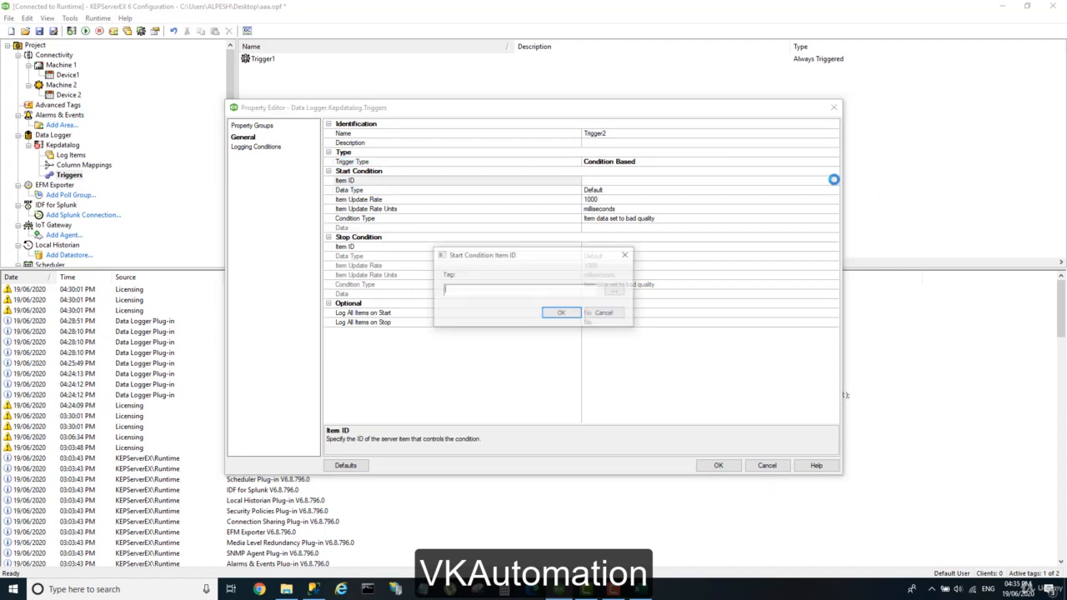
click(616, 290)
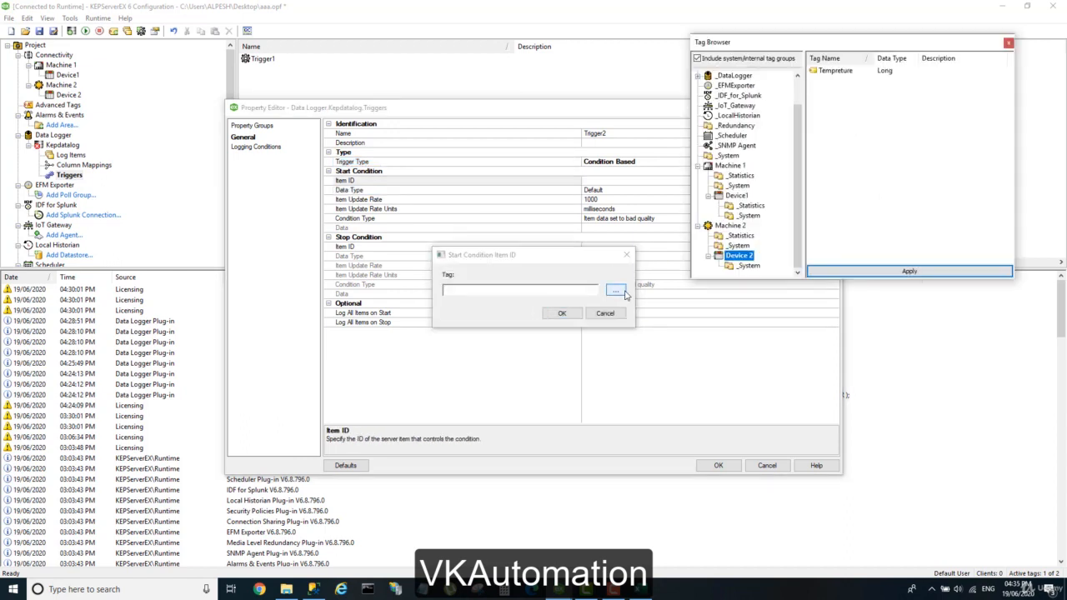
click(738, 195)
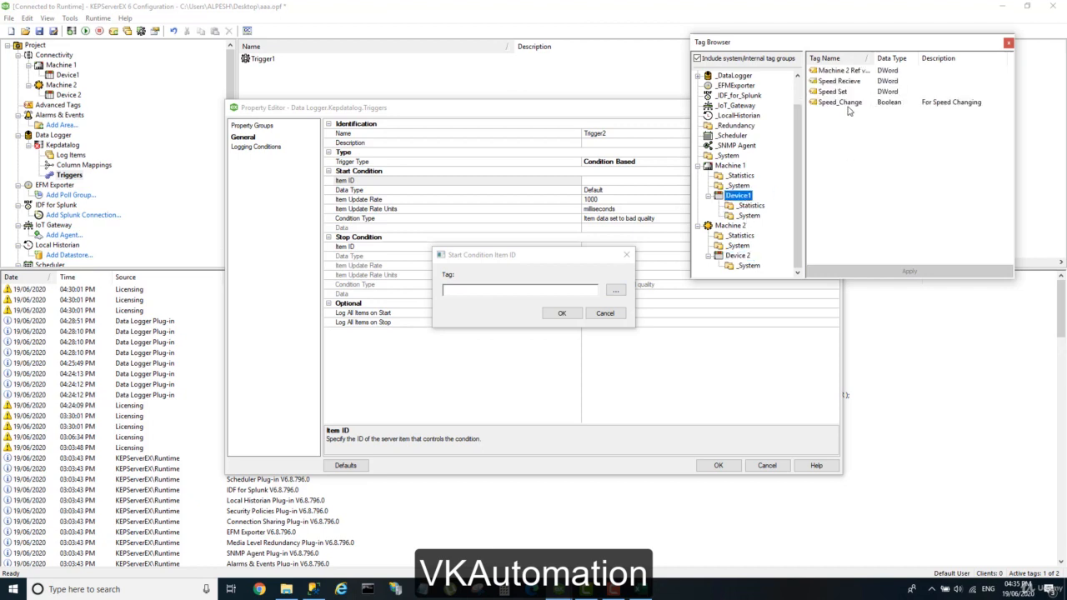
click(847, 105)
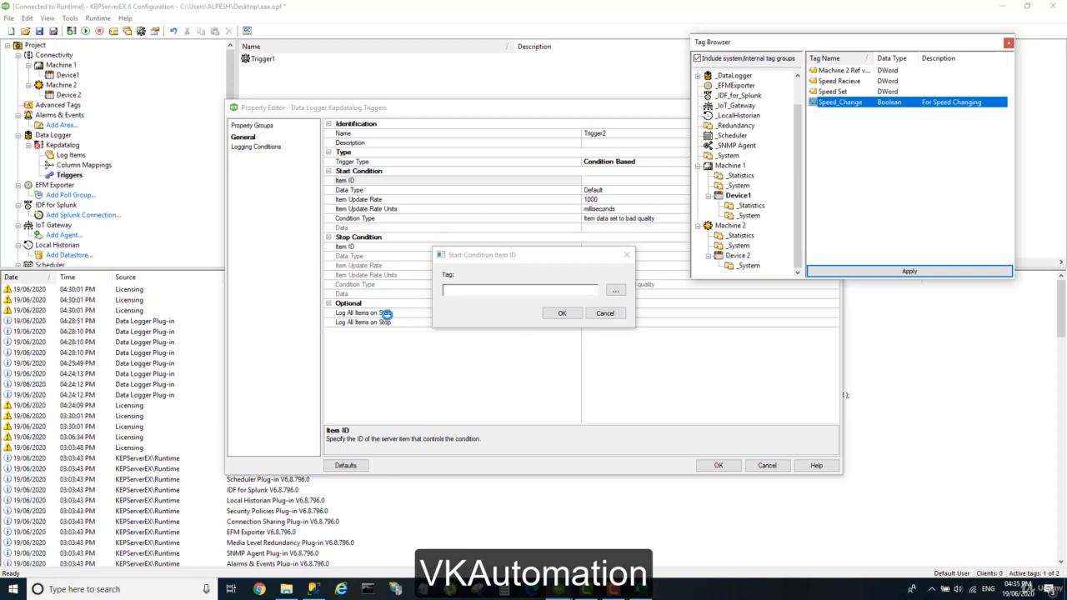
click(606, 314)
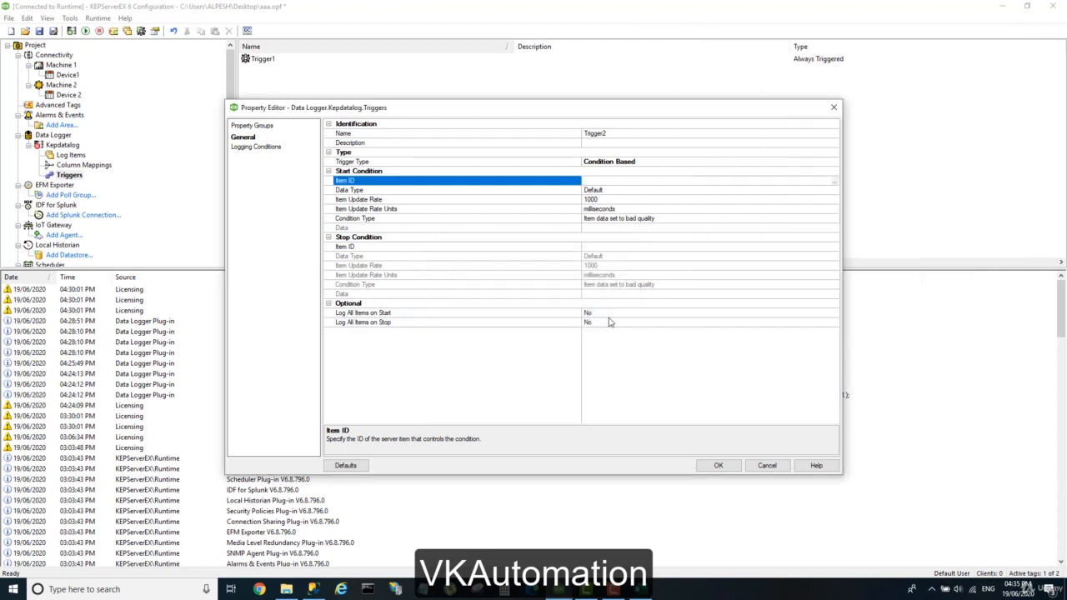
click(767, 467)
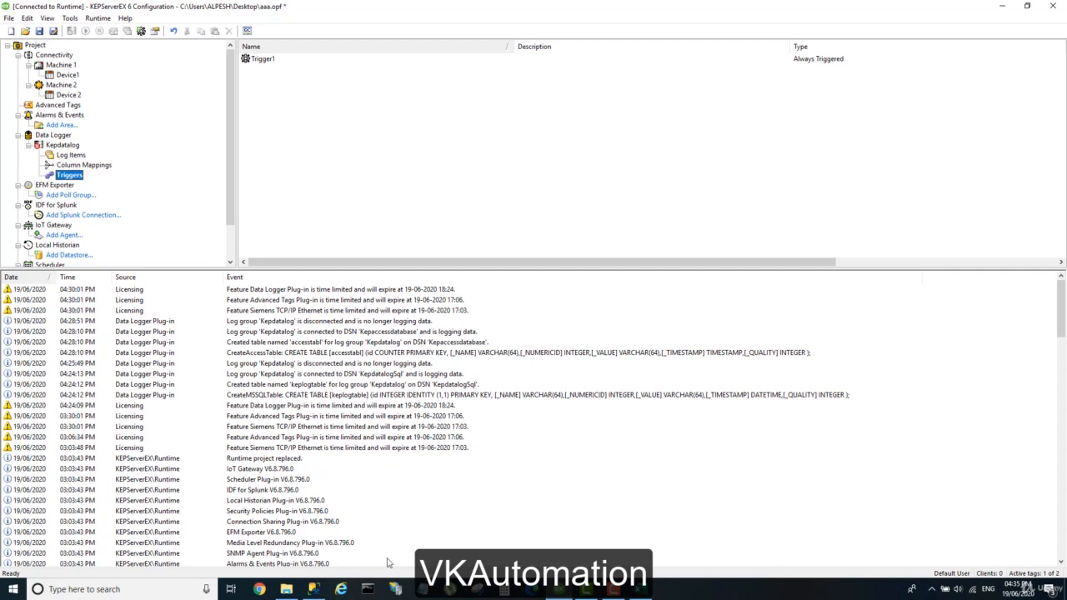
- Switch to SQL Server Management Studio, dismiss the server connection prompt, and examine the logged Tempreture rows in dbo.keplogtable
click(354, 516)
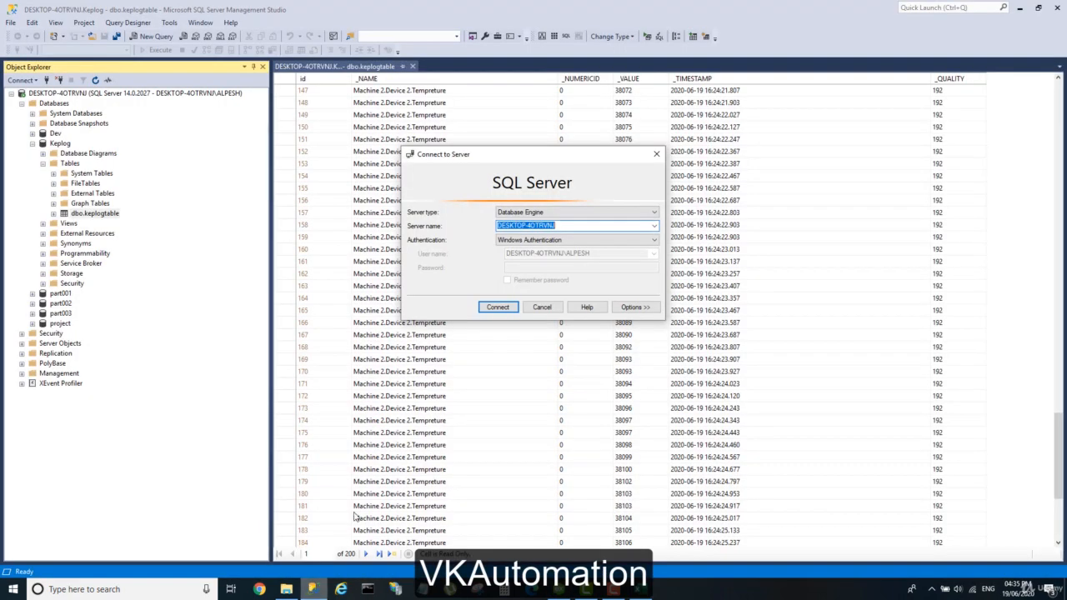
click(544, 308)
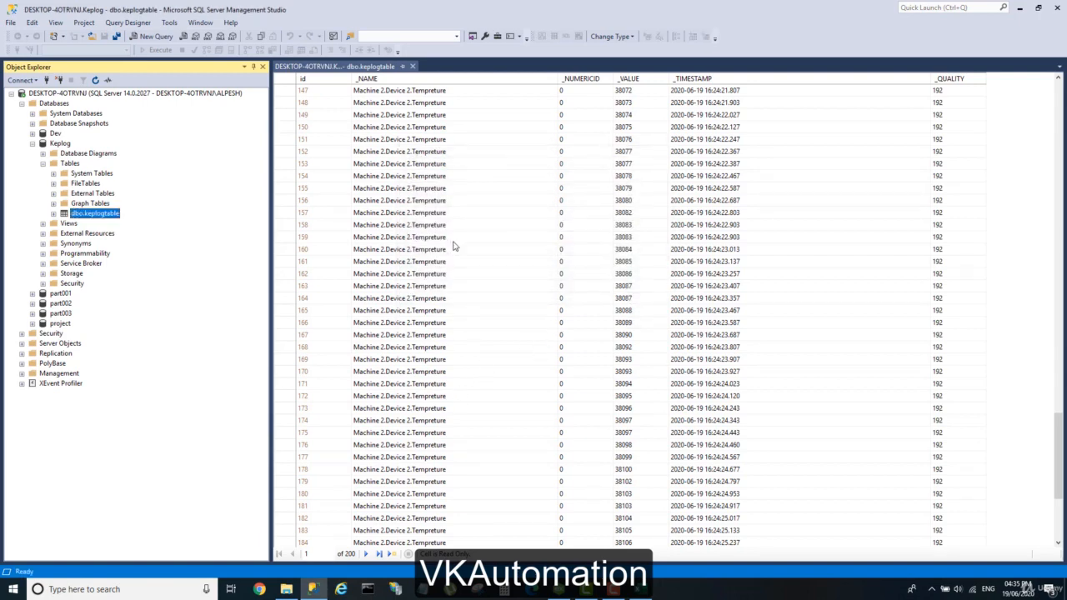
scroll(490, 256, up, 5)
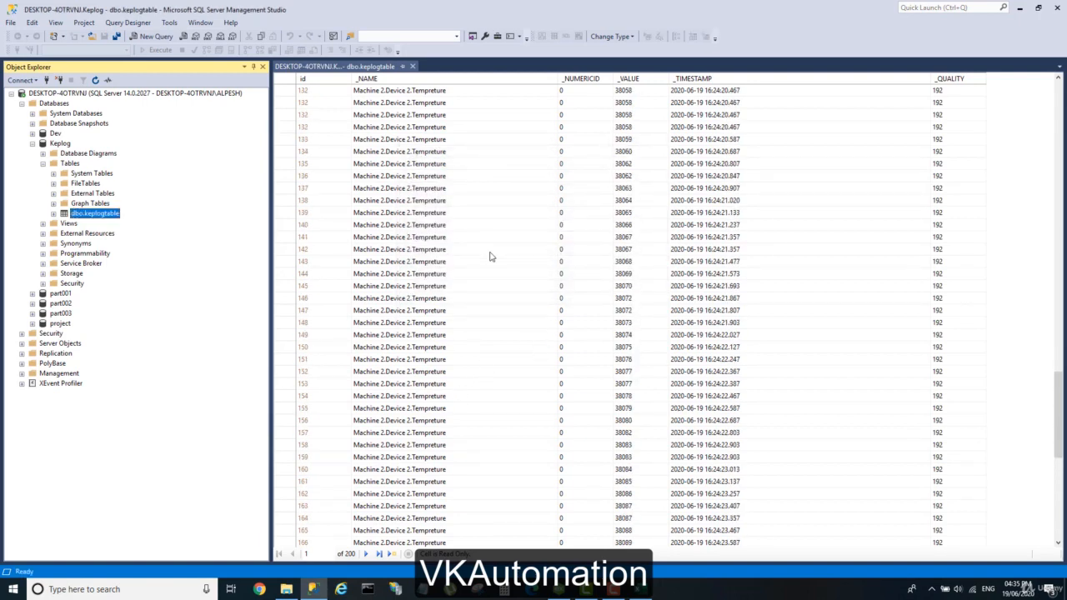
scroll(490, 256, up, 11)
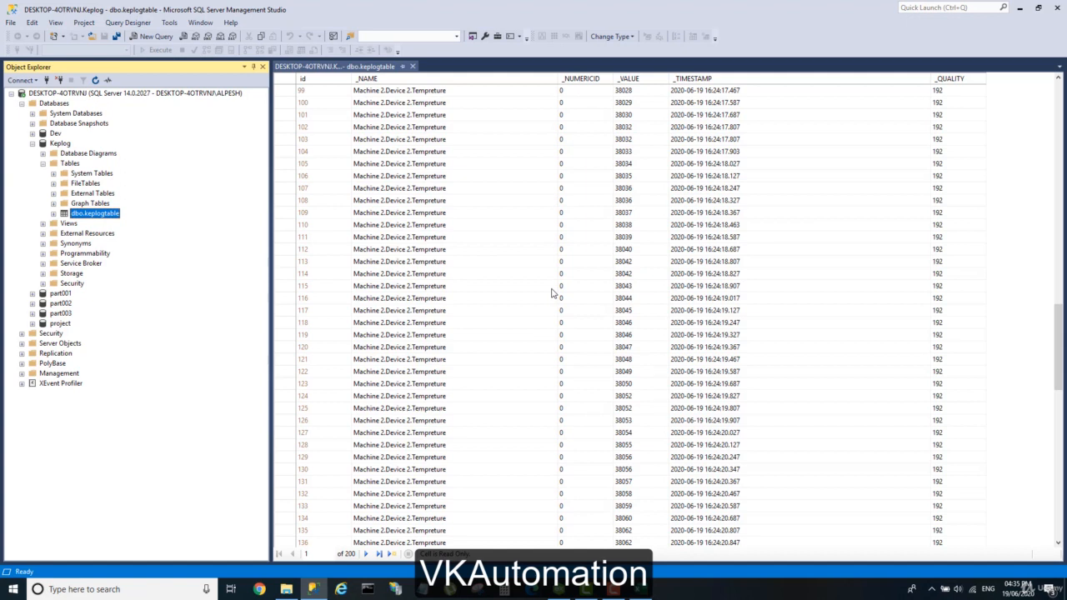
- Return to the KEPServerEX configuration, and switch to the kepserver workbook in Excel to view the two imported log tables
click(559, 589)
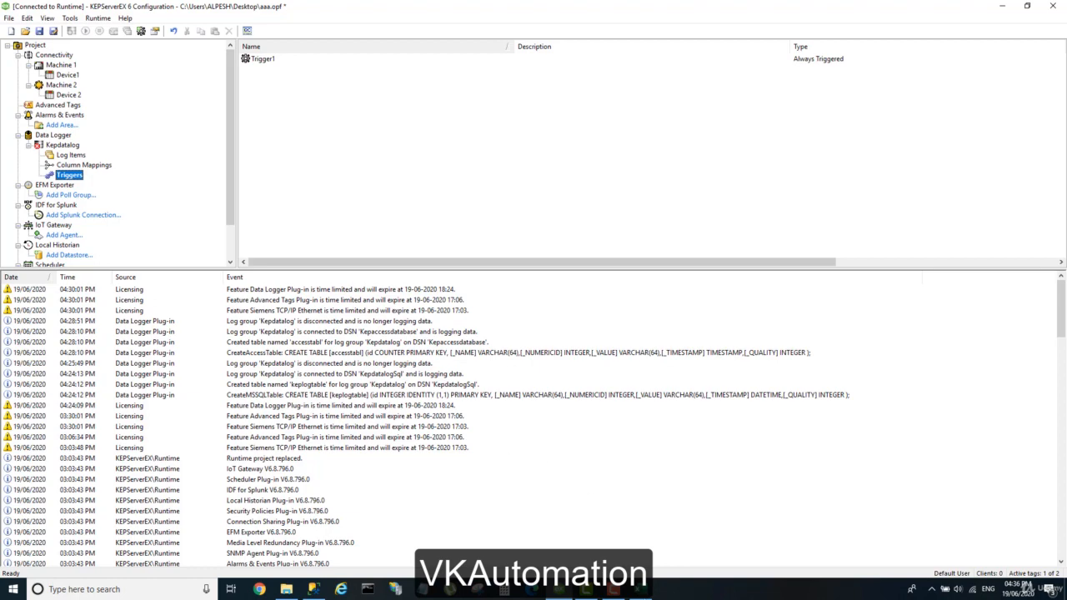
click(650, 593)
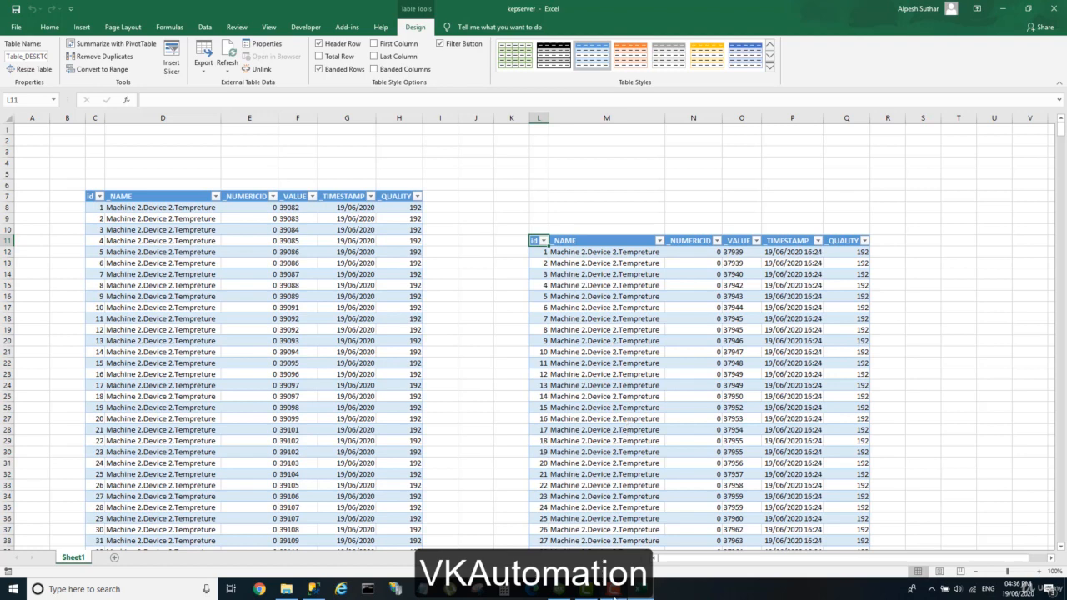
click(614, 591)
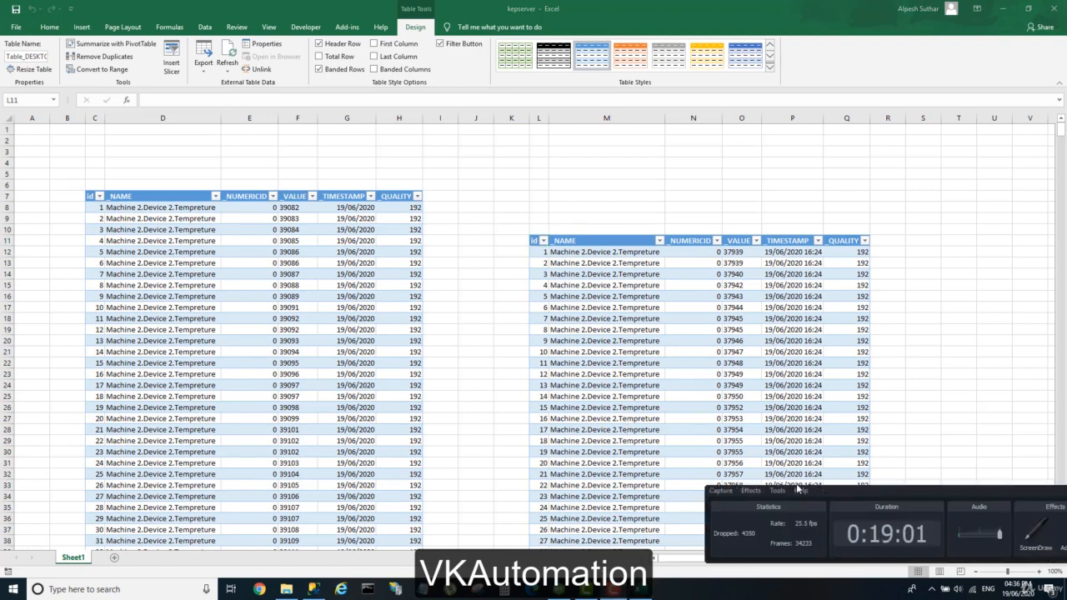